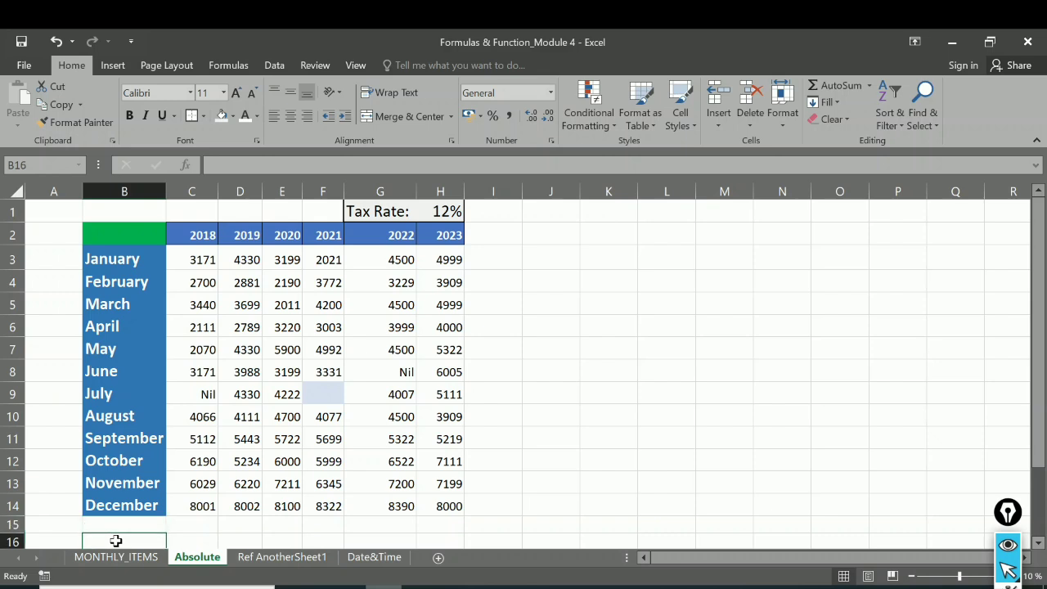
Step: Enter the label TOTAL in cells B15 and B16, directly below December
{"action": "left_click", "coordinate": [121, 522]}
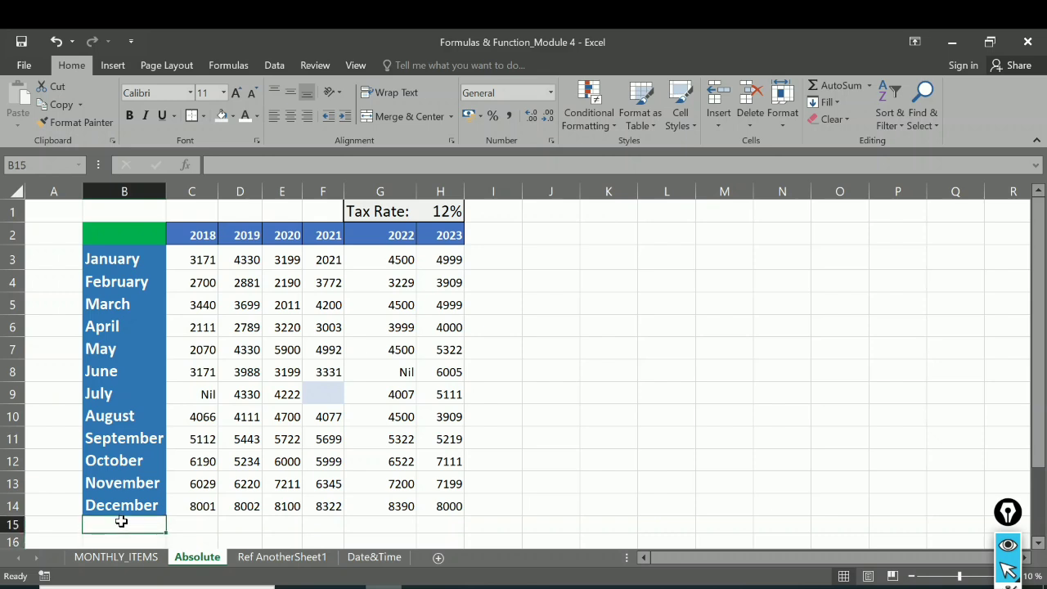
{"action": "type", "text": "TOTAL"}
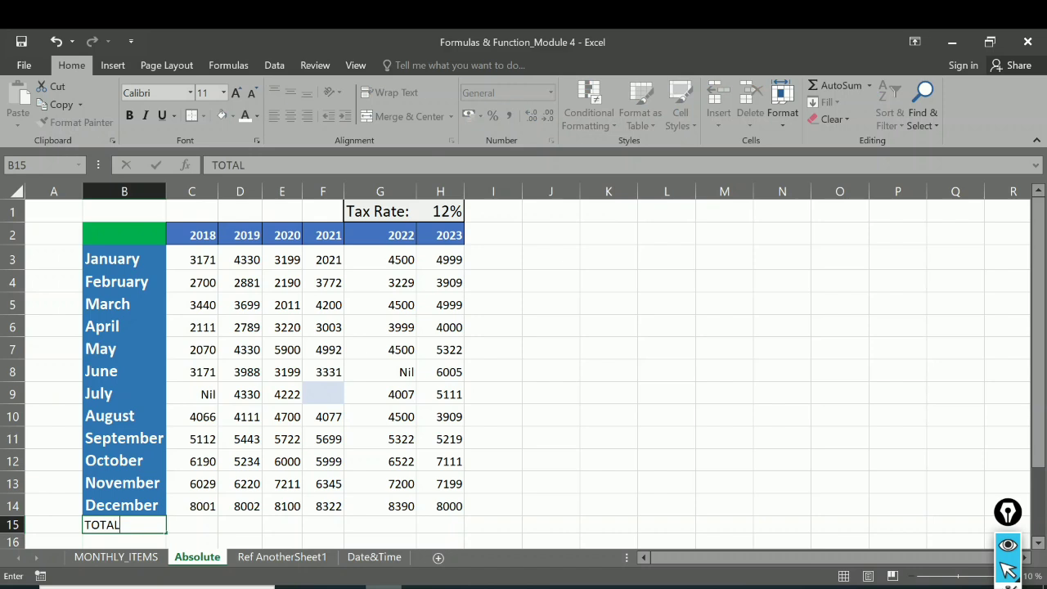
{"action": "key", "text": "Return"}
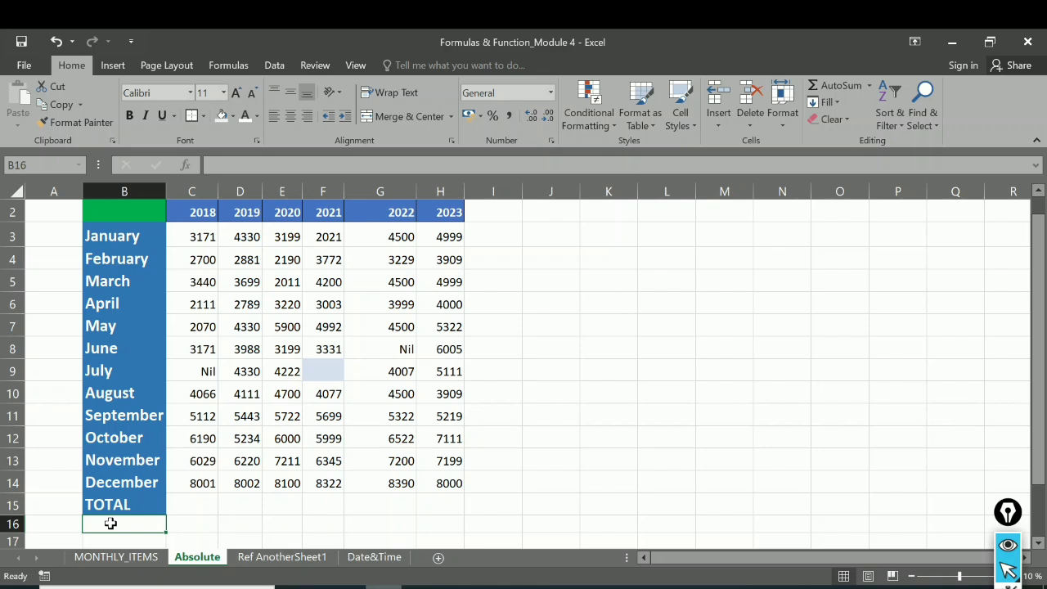
{"action": "type", "text": "TOTAL"}
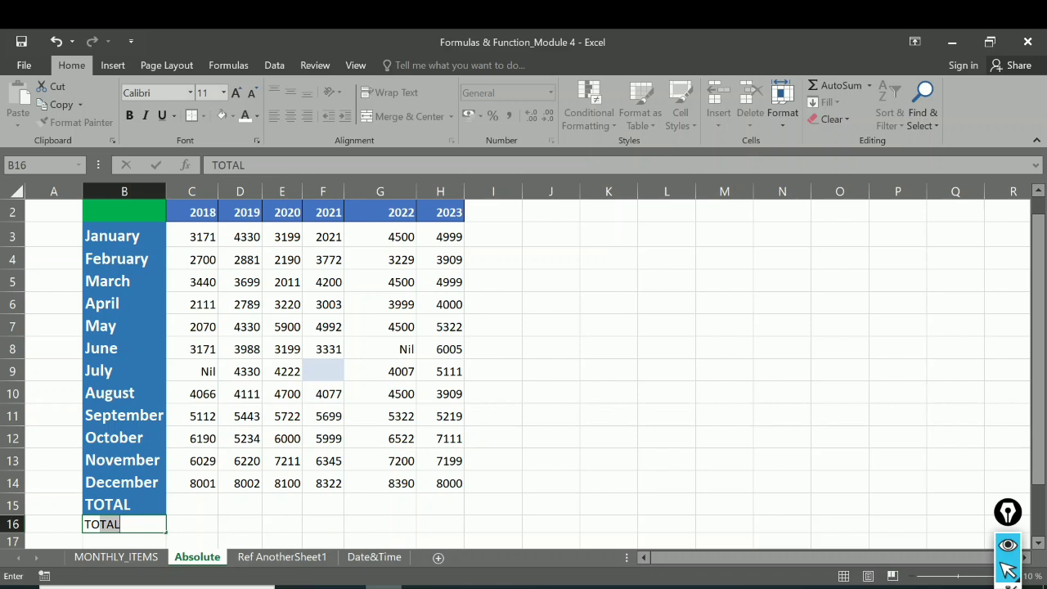
Step: Replace the label in cell B15 with Total
{"action": "left_click", "coordinate": [127, 507]}
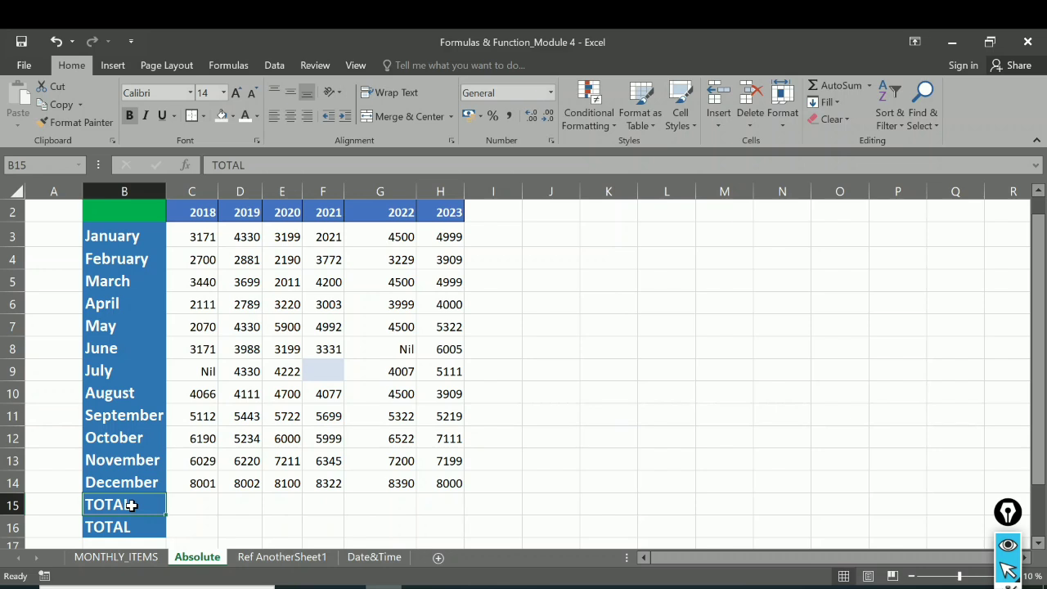
{"action": "double_click", "coordinate": [131, 505]}
{"action": "type", "text": "T"}
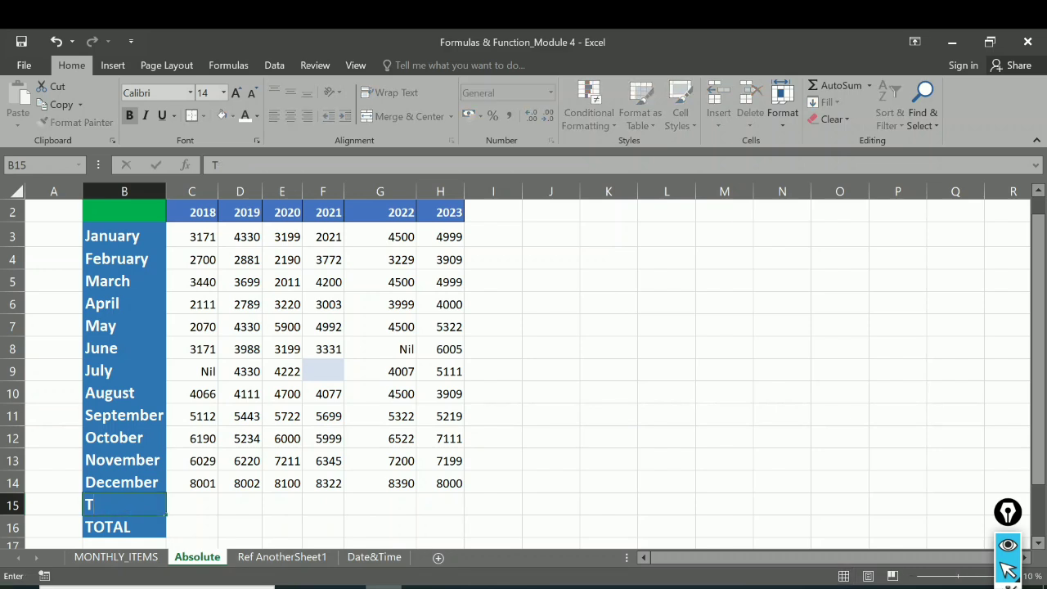
{"action": "type", "text": "otal"}
Step: Replace the label in cell B16 with Total*Tax, checking the tax question under Problem 3 in the Word document
{"action": "left_click", "coordinate": [129, 528]}
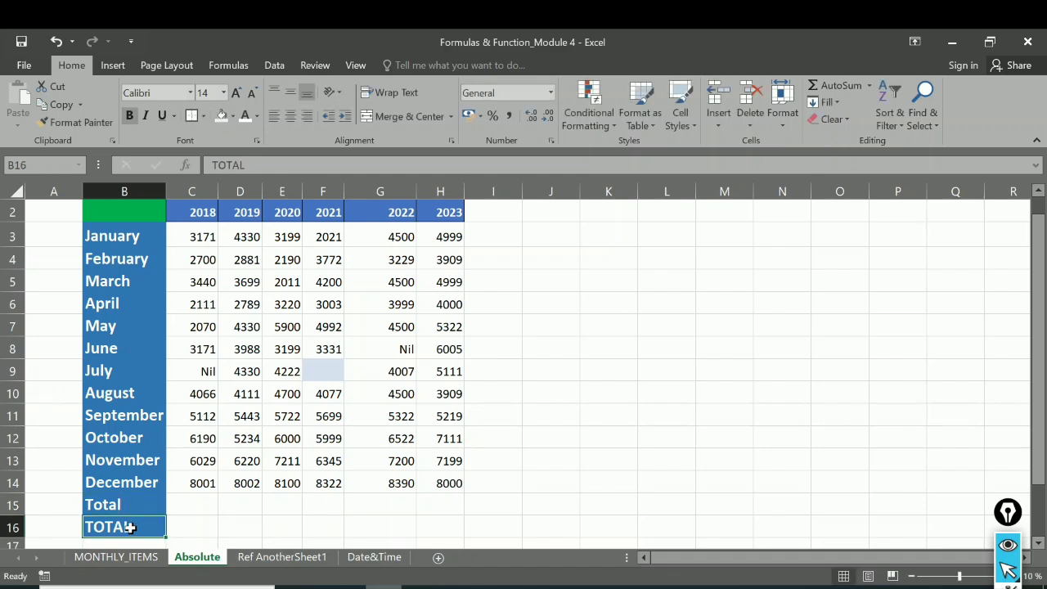
{"action": "key", "text": "BackSpace"}
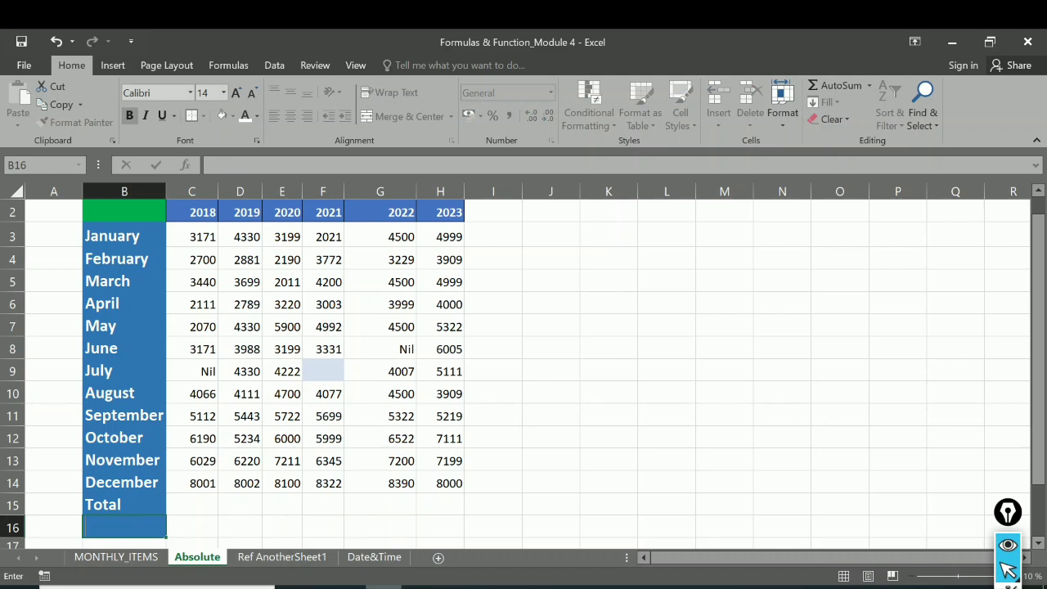
{"action": "type", "text": "T"}
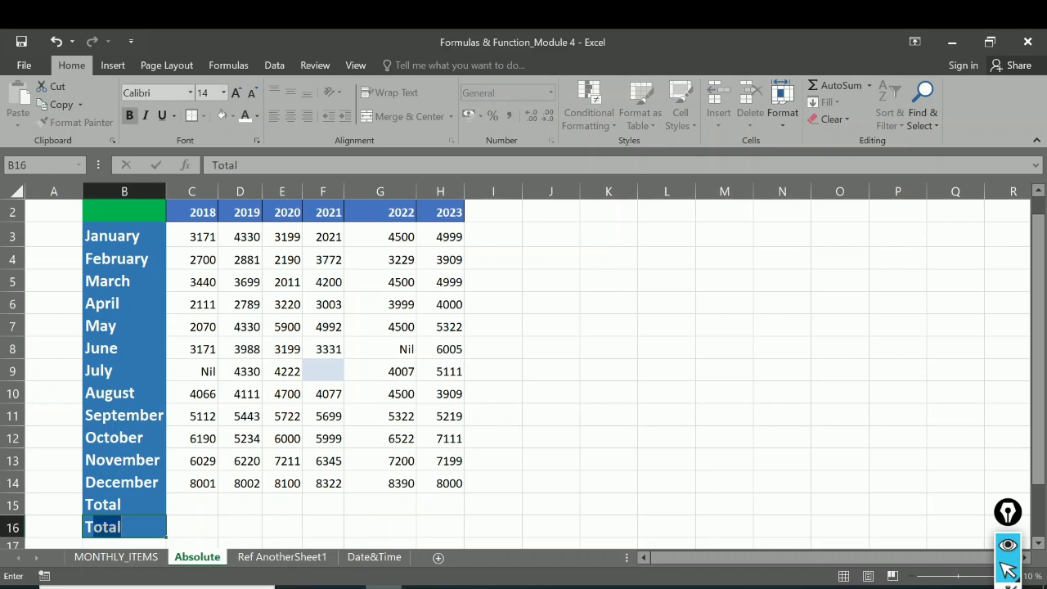
{"action": "type", "text": "otal"}
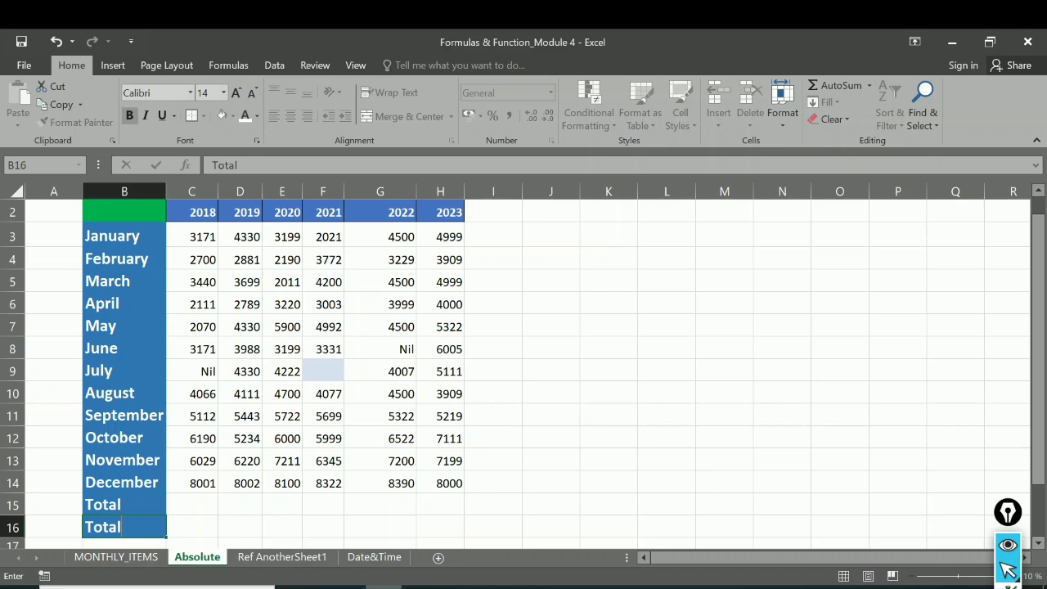
{"action": "type", "text": "*Tax"}
{"action": "key", "text": "alt+Tab"}
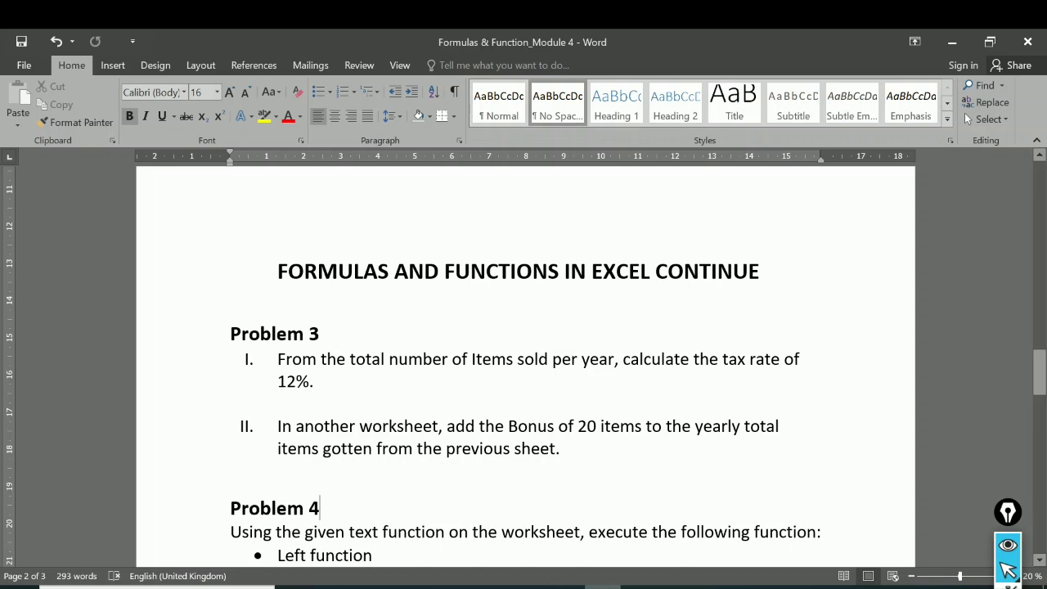
{"action": "key", "text": "alt+Tab"}
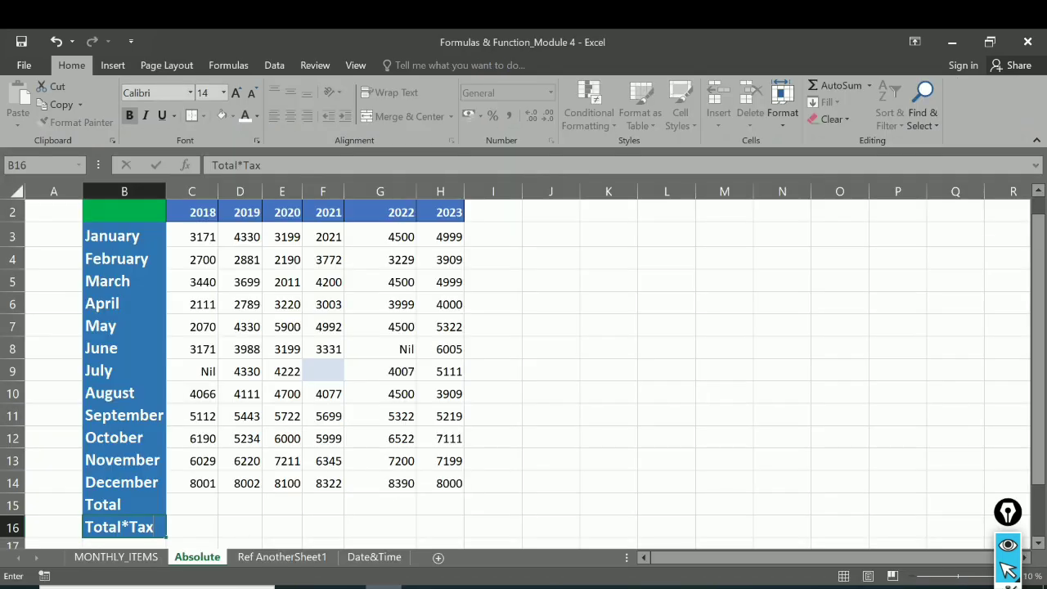
Step: Enter =SUM(C3:C14) in cell C15 to total 2018, and fill the formula across to H15 for the other years
{"action": "left_click", "coordinate": [196, 504]}
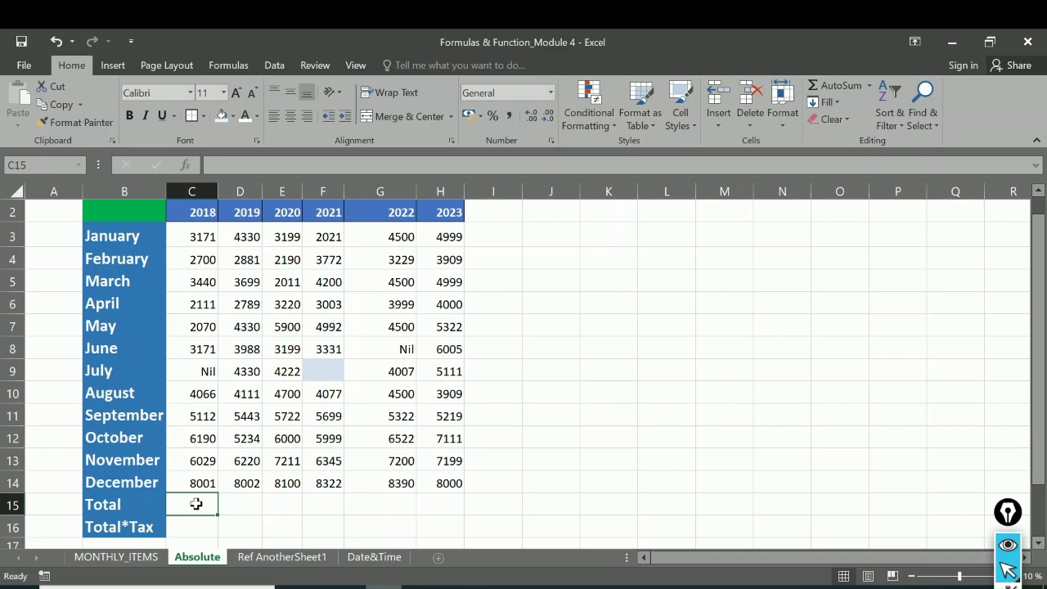
{"action": "type", "text": "="}
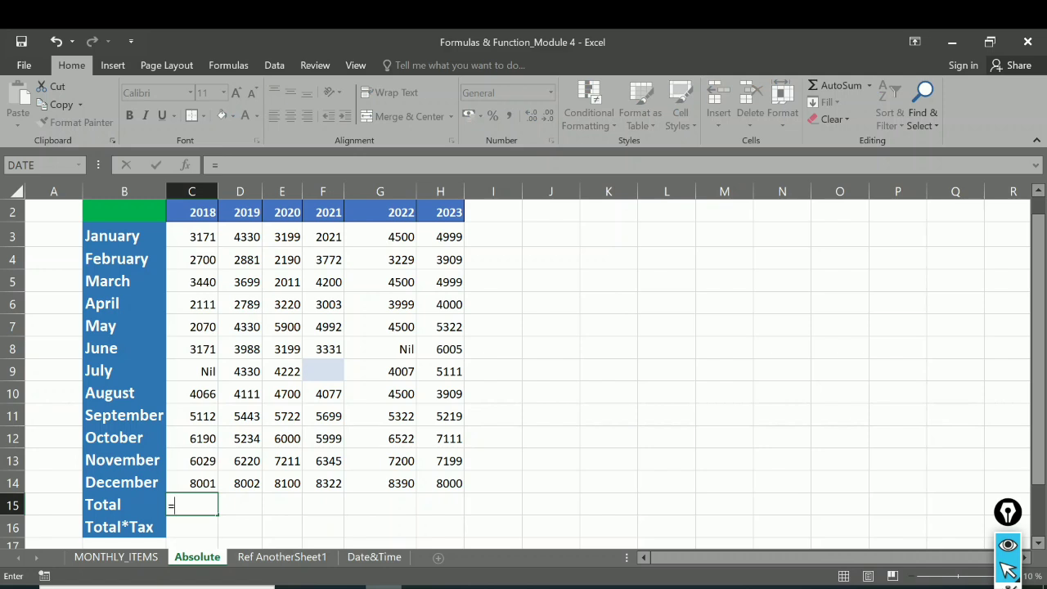
{"action": "type", "text": "sum"}
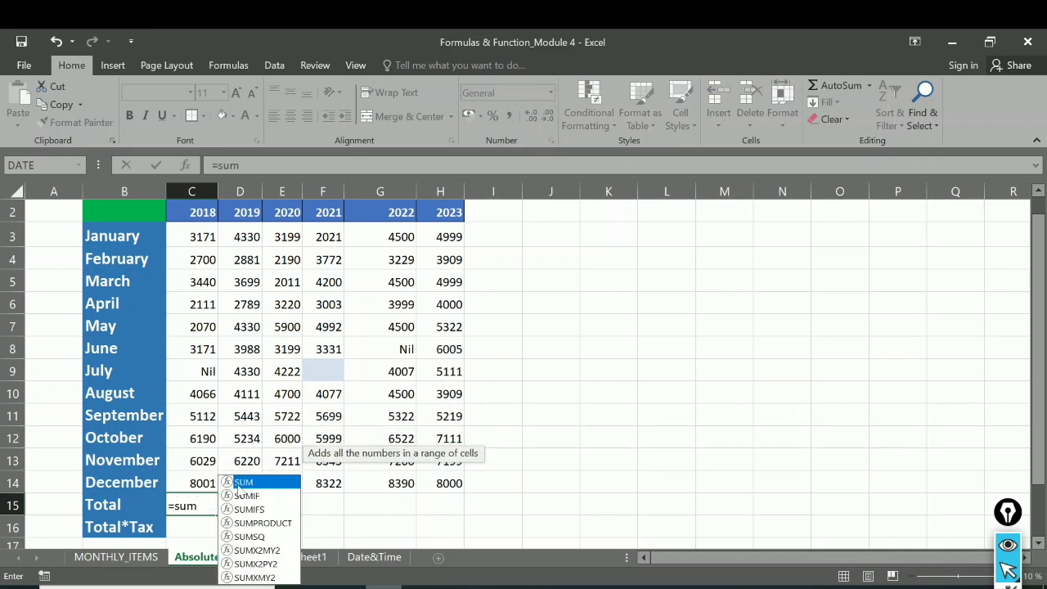
{"action": "double_click", "coordinate": [238, 483]}
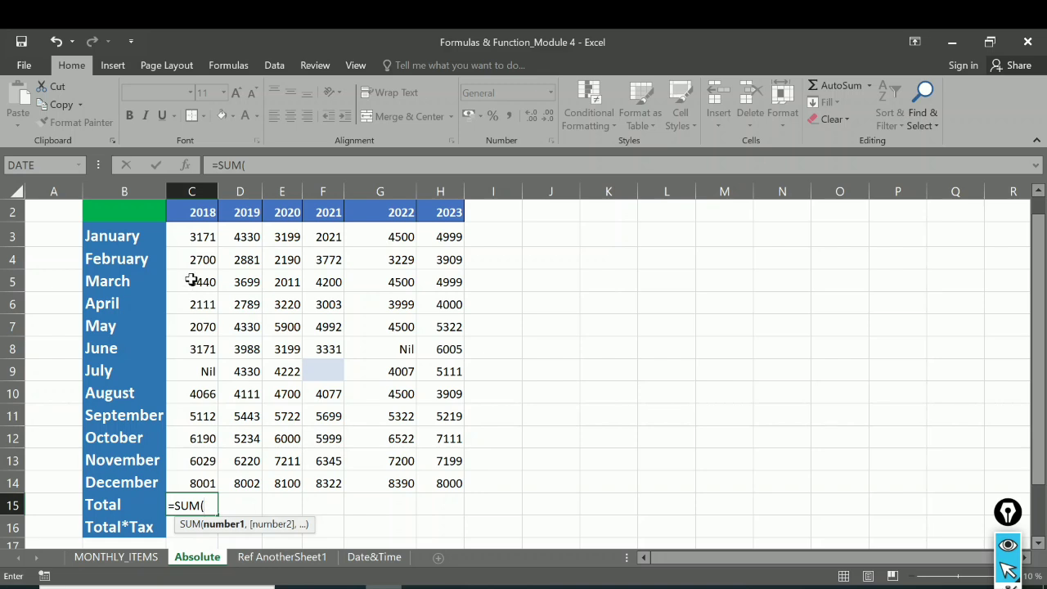
{"action": "left_click", "coordinate": [201, 235]}
{"action": "left_click_drag", "start_coordinate": [198, 248], "coordinate": [187, 479]}
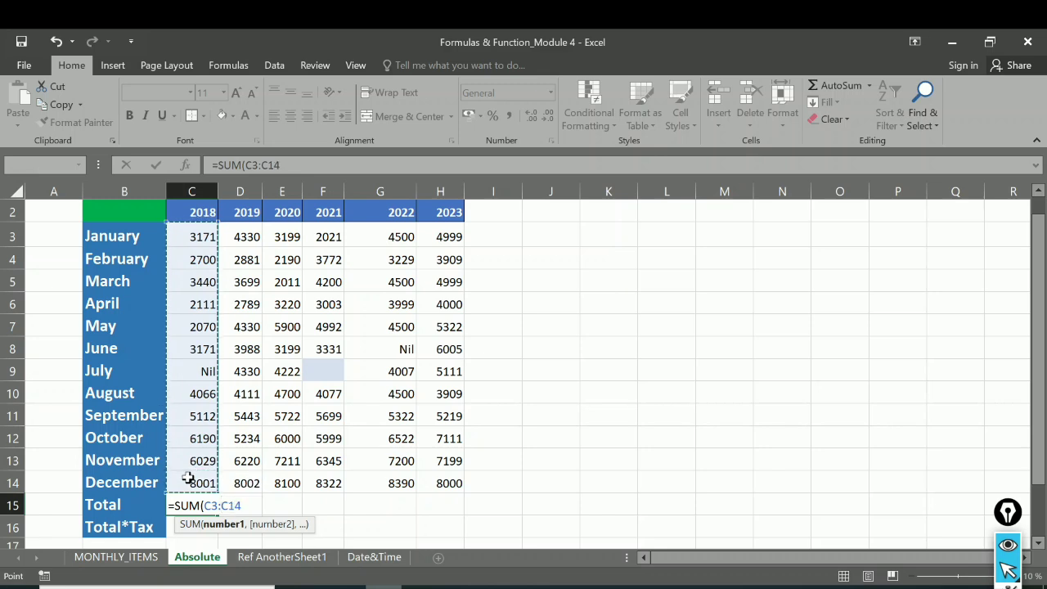
{"action": "key", "text": "Return"}
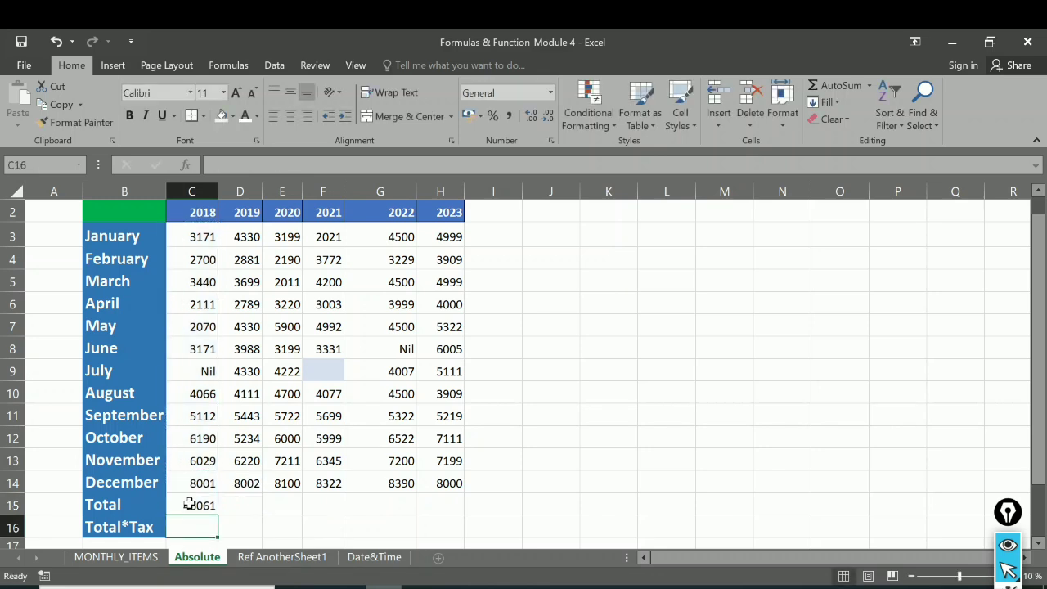
{"action": "left_click", "coordinate": [193, 506]}
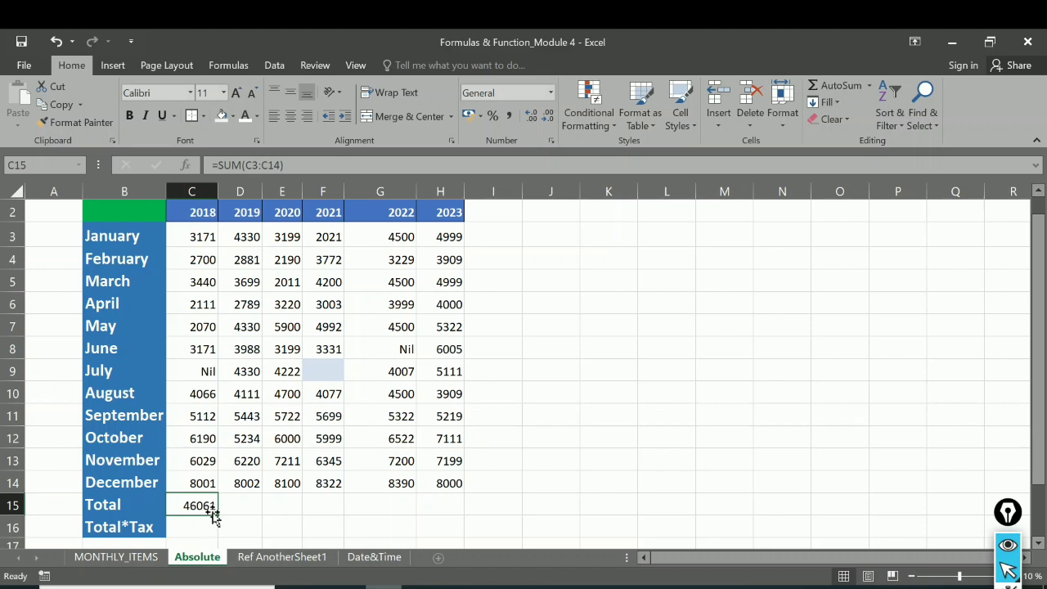
{"action": "left_click_drag", "start_coordinate": [218, 516], "coordinate": [450, 517]}
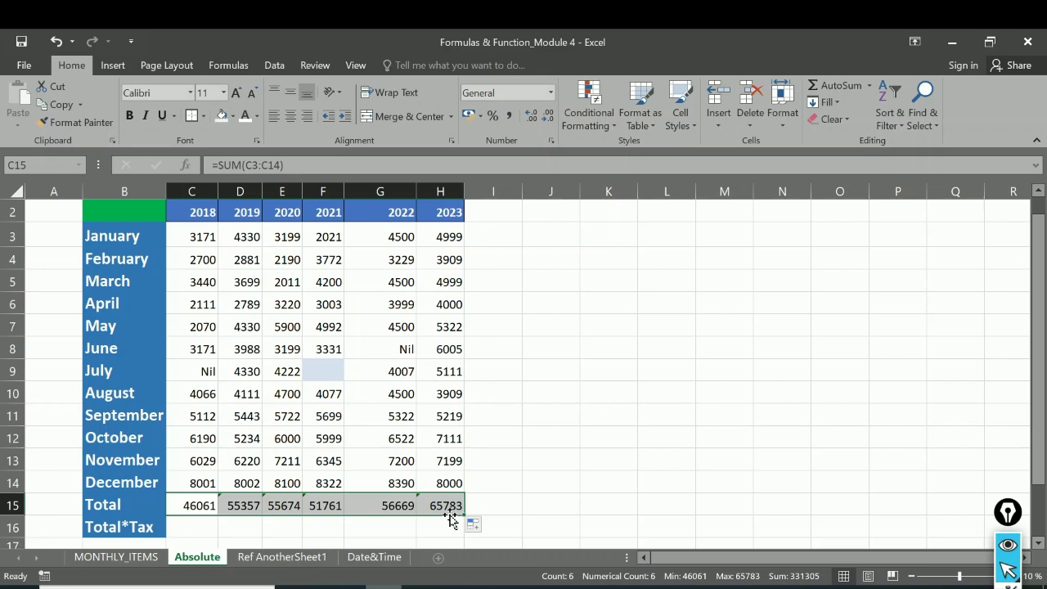
Step: Enter =C15*H1 in cell C16 to apply the tax rate to the 2018 total, and fill it across to H16
{"action": "left_click", "coordinate": [180, 528]}
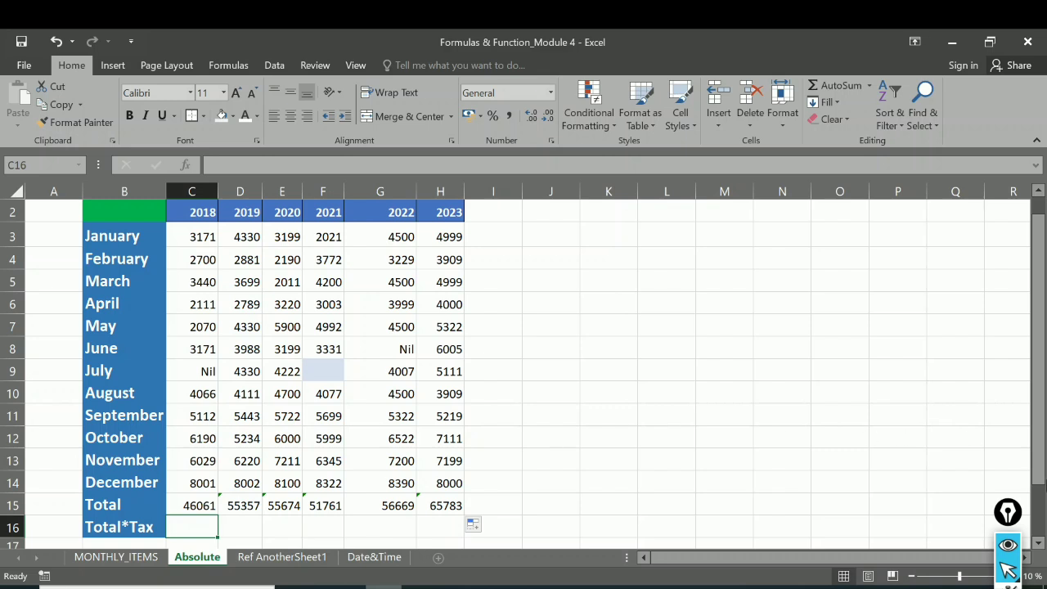
{"action": "left_click_drag", "start_coordinate": [1040, 460], "coordinate": [1037, 407]}
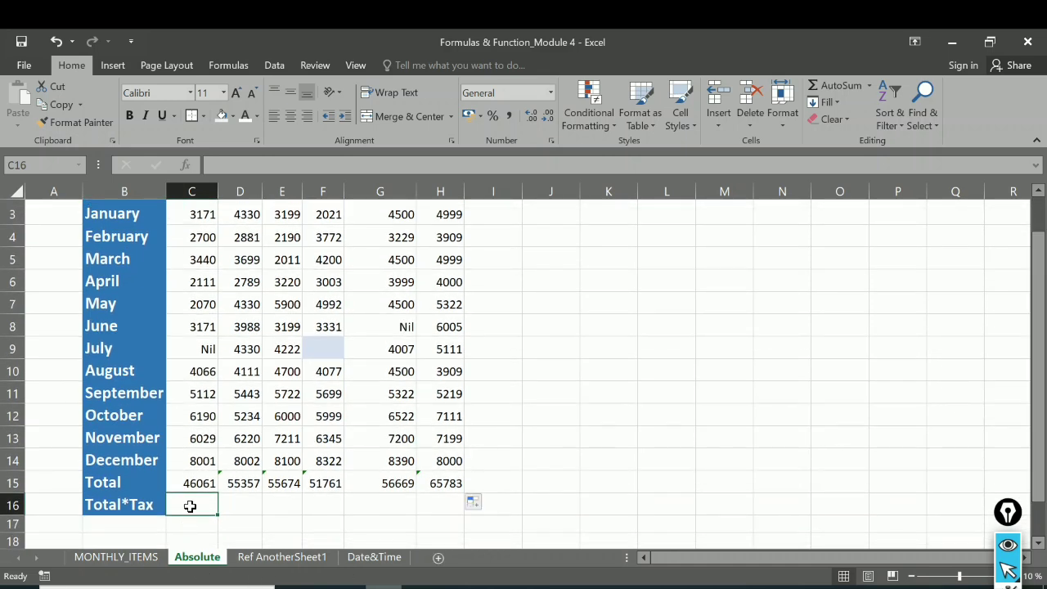
{"action": "type", "text": "="}
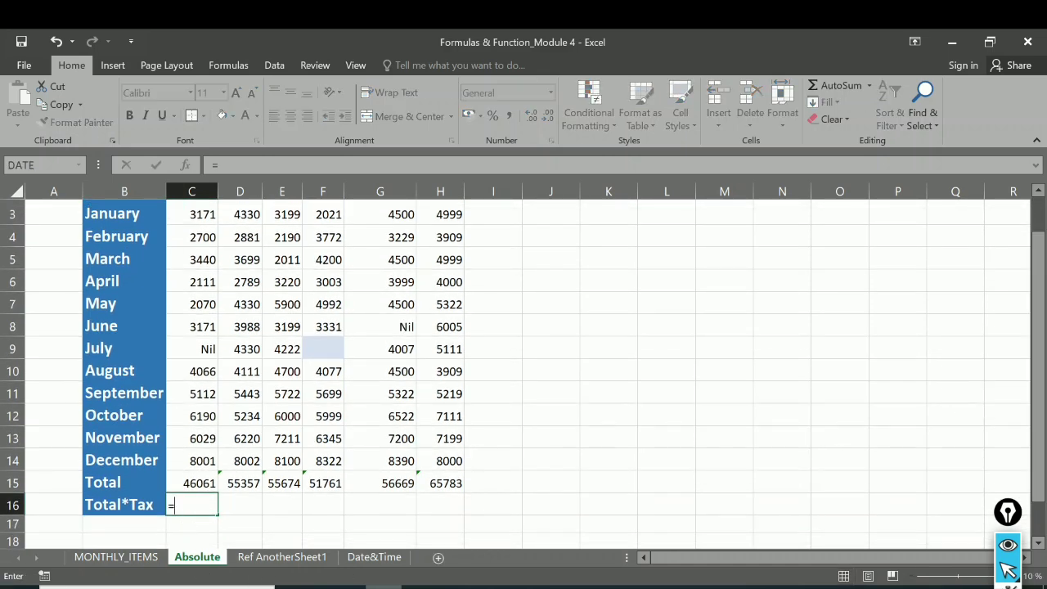
{"action": "left_click", "coordinate": [200, 484]}
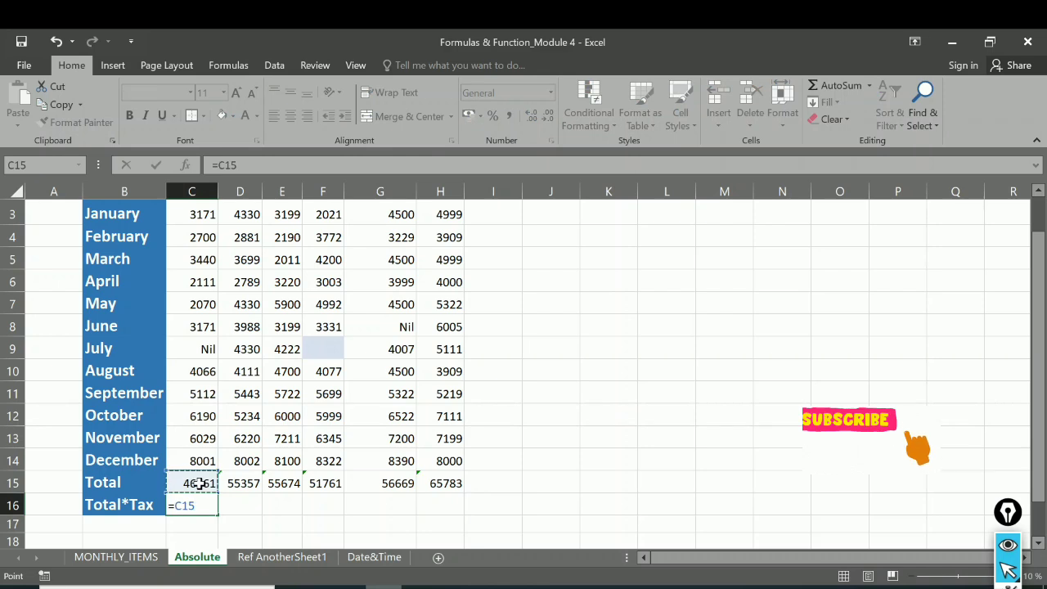
{"action": "type", "text": "*"}
{"action": "left_click_drag", "start_coordinate": [1038, 330], "coordinate": [1038, 309]}
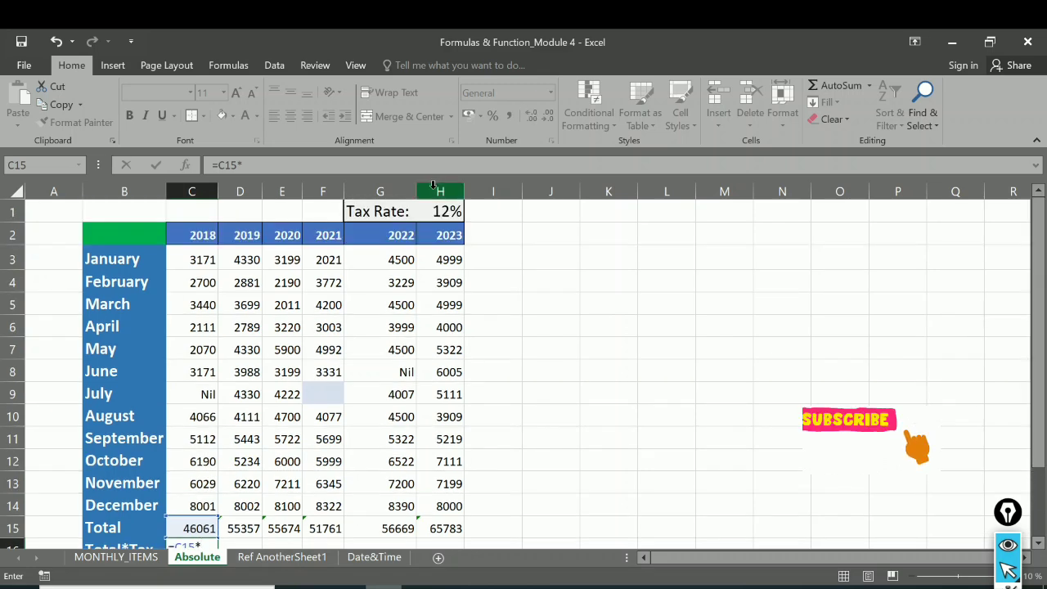
{"action": "left_click", "coordinate": [442, 212]}
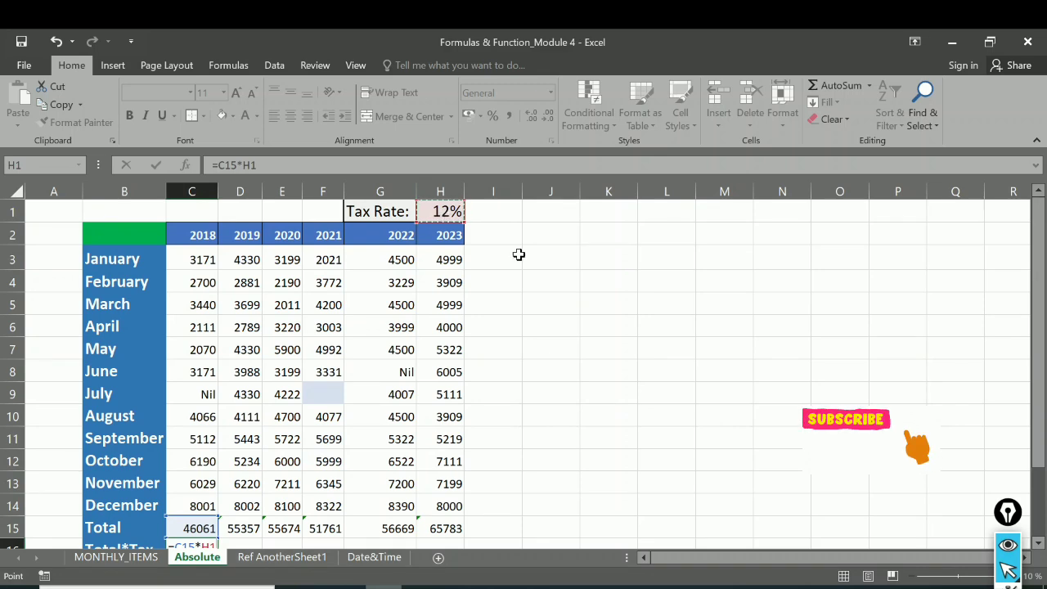
{"action": "key", "text": "Return"}
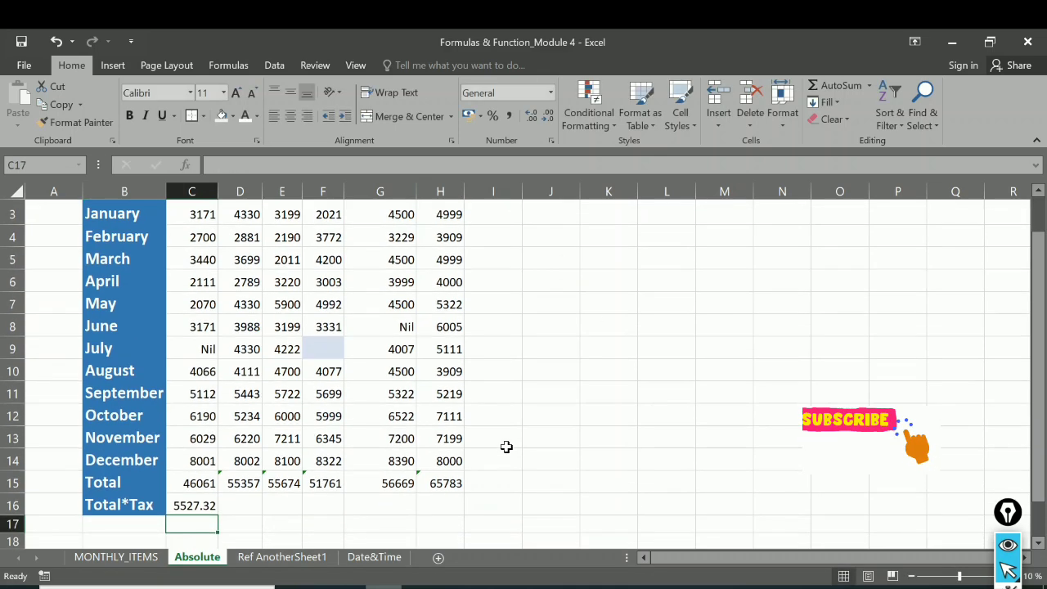
{"action": "left_click", "coordinate": [200, 506]}
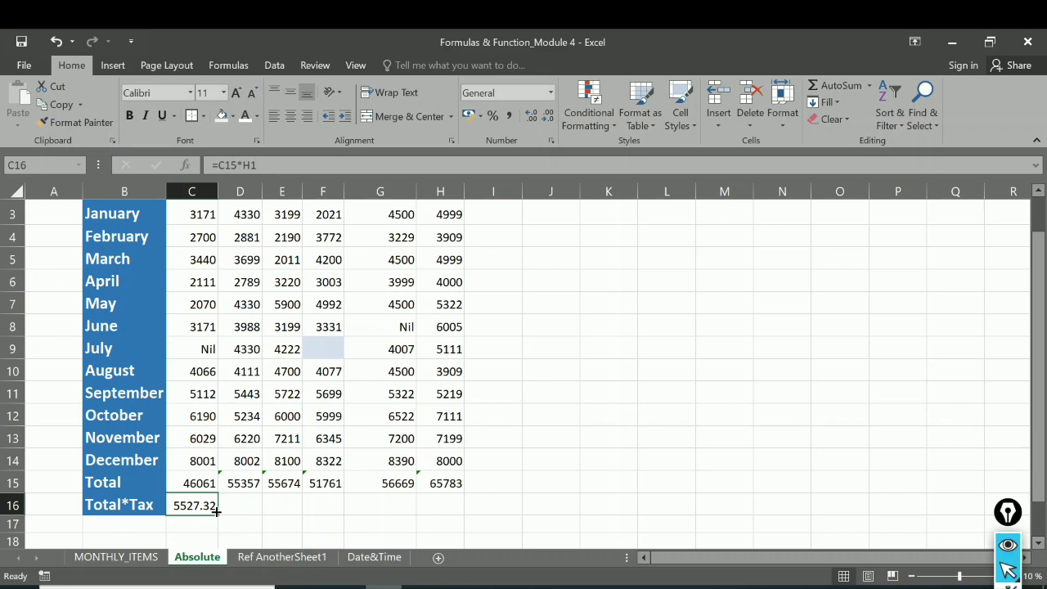
{"action": "left_click_drag", "start_coordinate": [217, 509], "coordinate": [457, 508]}
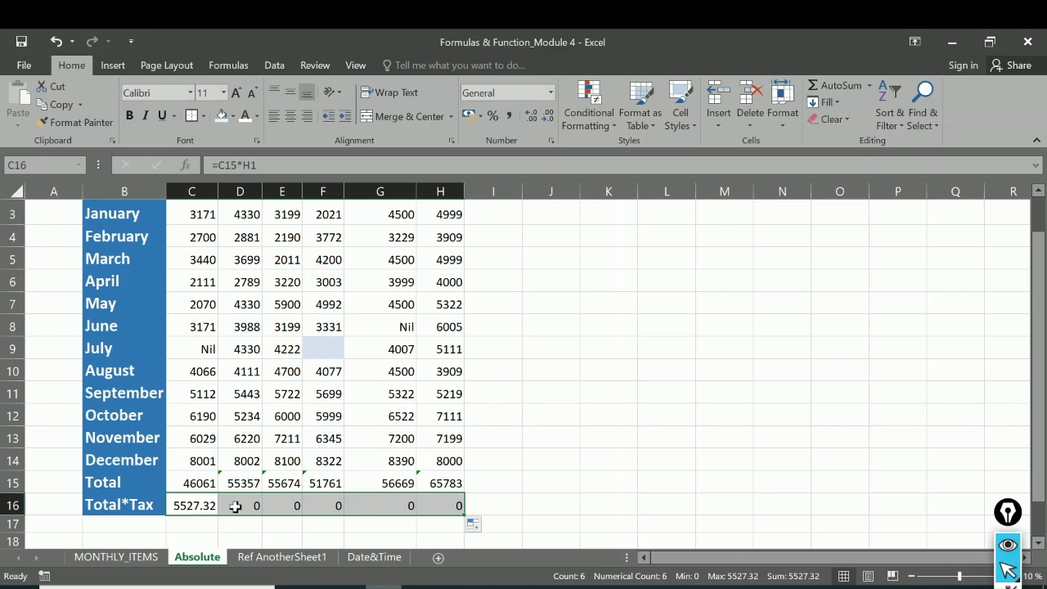
Step: Compare the tax formulas in C16, D16 and E16 and their references to the tax rate cell H1
{"action": "left_click", "coordinate": [294, 507]}
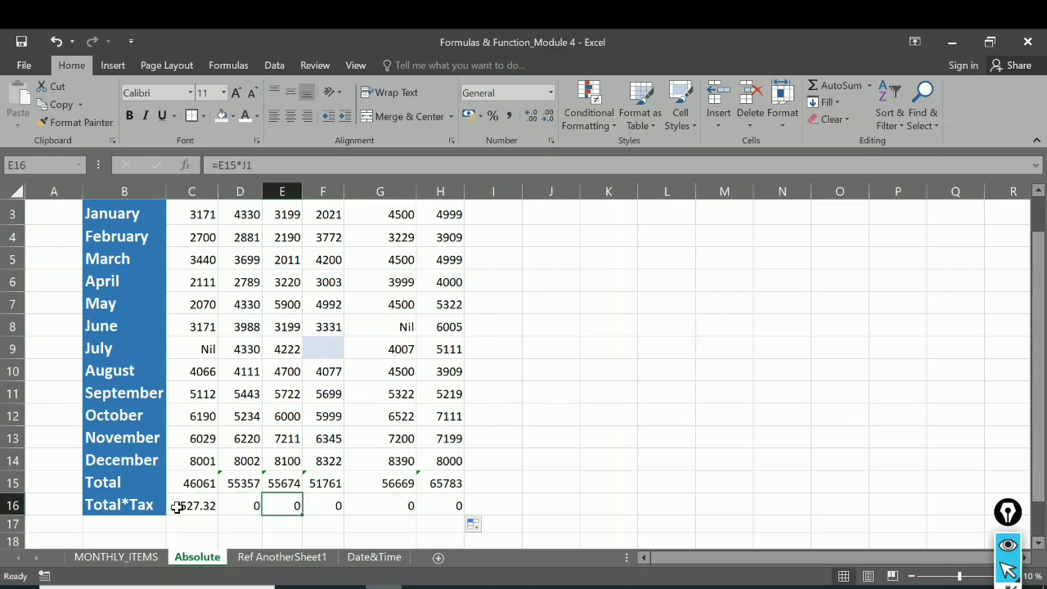
{"action": "left_click", "coordinate": [178, 507]}
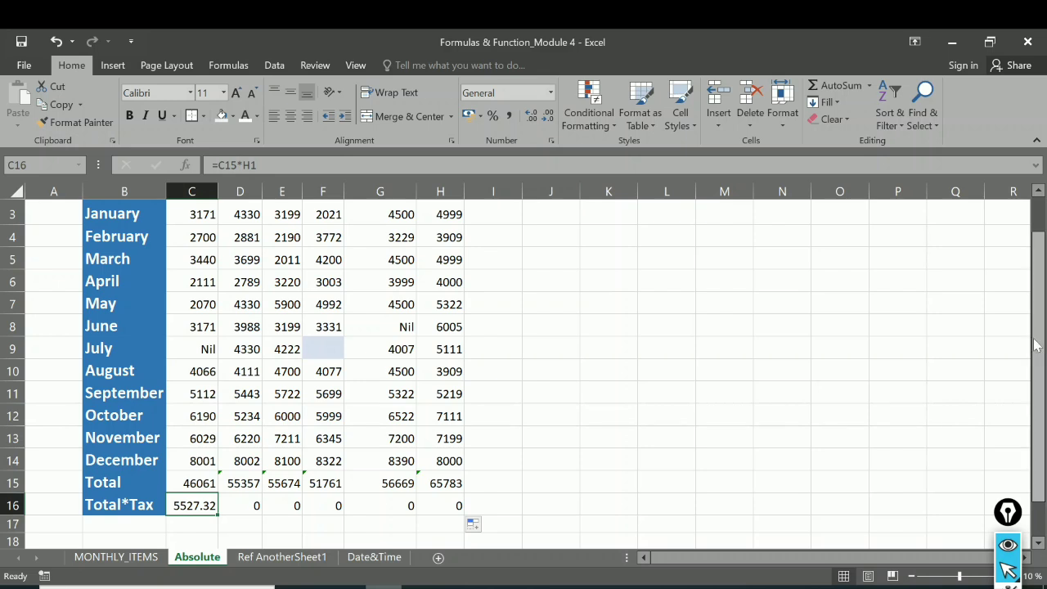
{"action": "left_click_drag", "start_coordinate": [1035, 326], "coordinate": [1036, 315]}
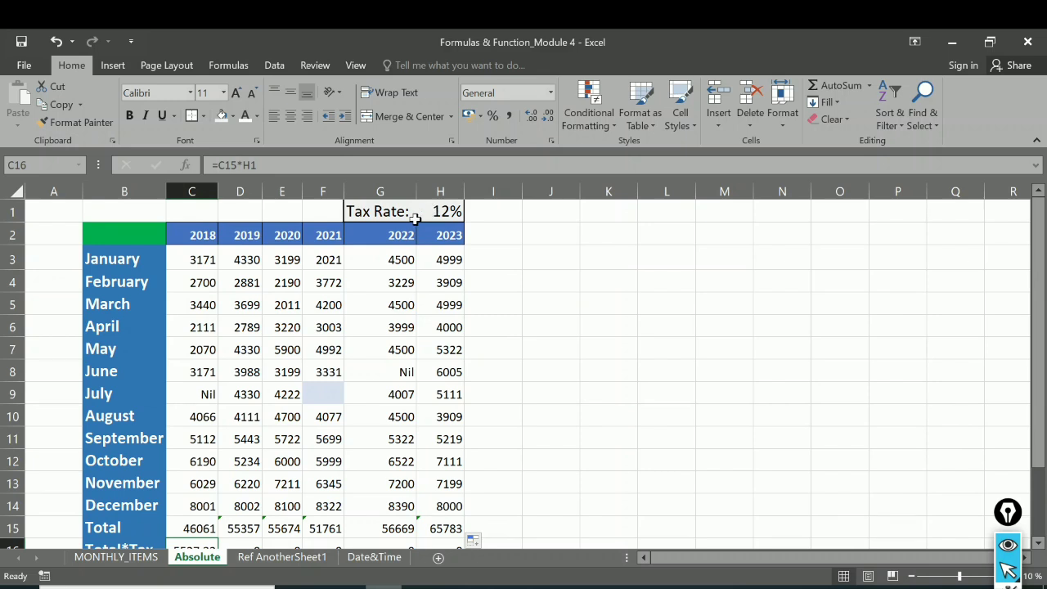
{"action": "left_click_drag", "start_coordinate": [1040, 272], "coordinate": [1040, 283]}
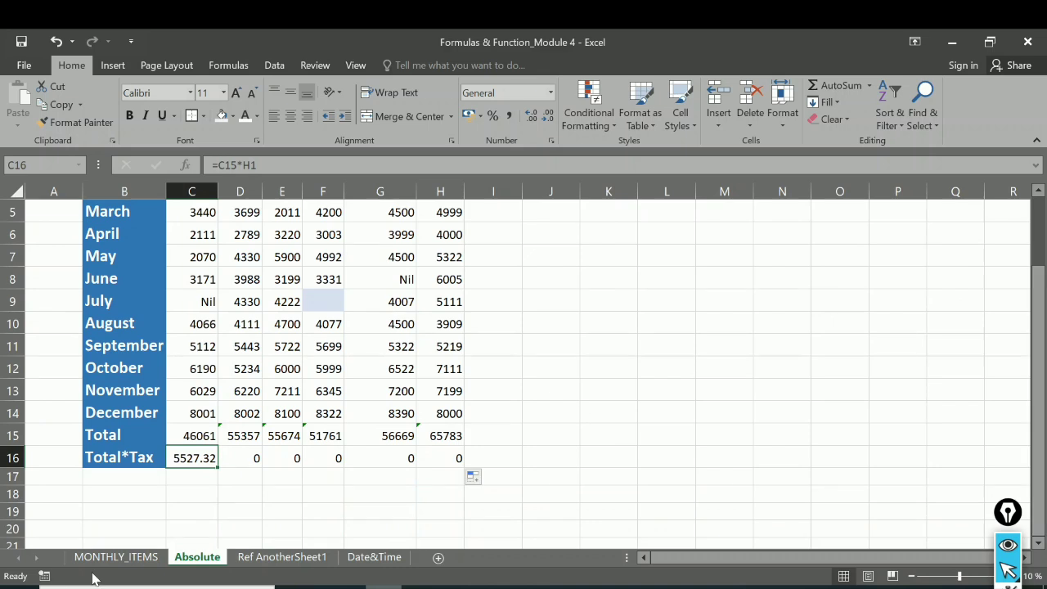
{"action": "left_click", "coordinate": [233, 462]}
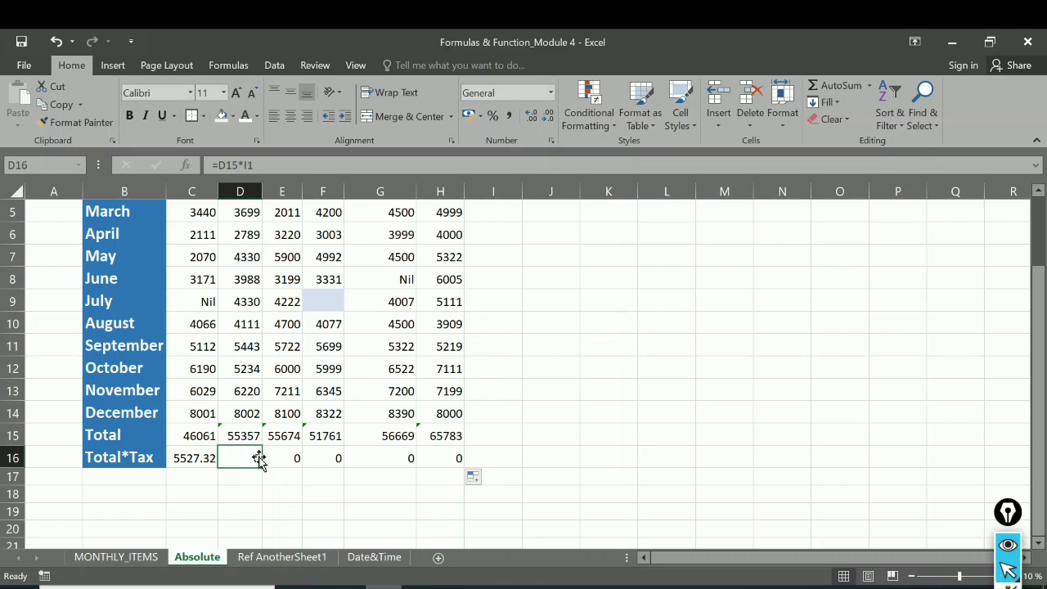
{"action": "left_click", "coordinate": [196, 458]}
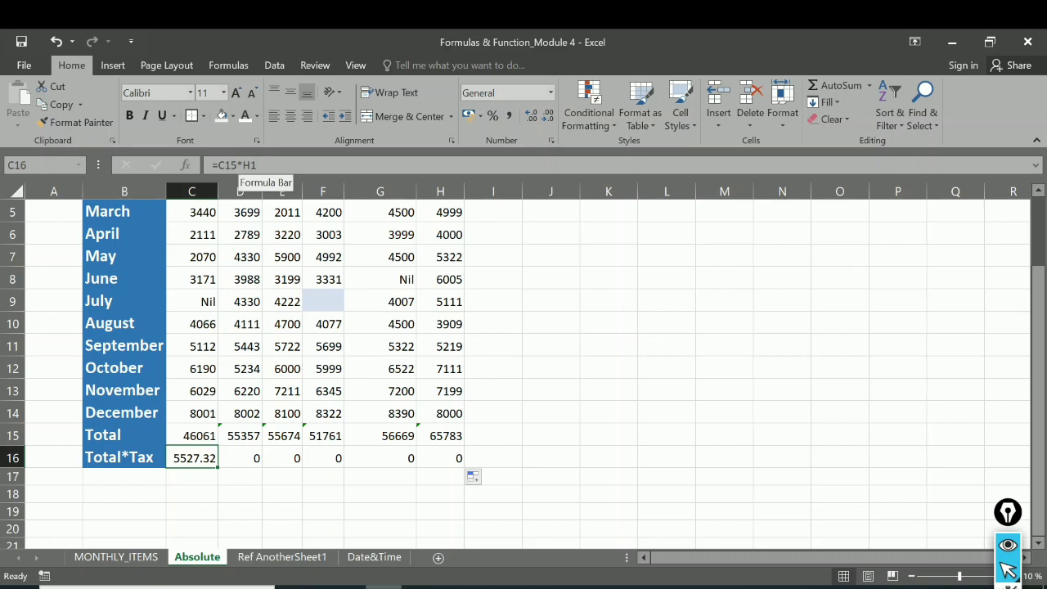
Step: Make the tax rate reference in cell C16 absolute so the formula reads =C15*$H$1
{"action": "key", "text": "F2"}
{"action": "type", "text": "$H"}
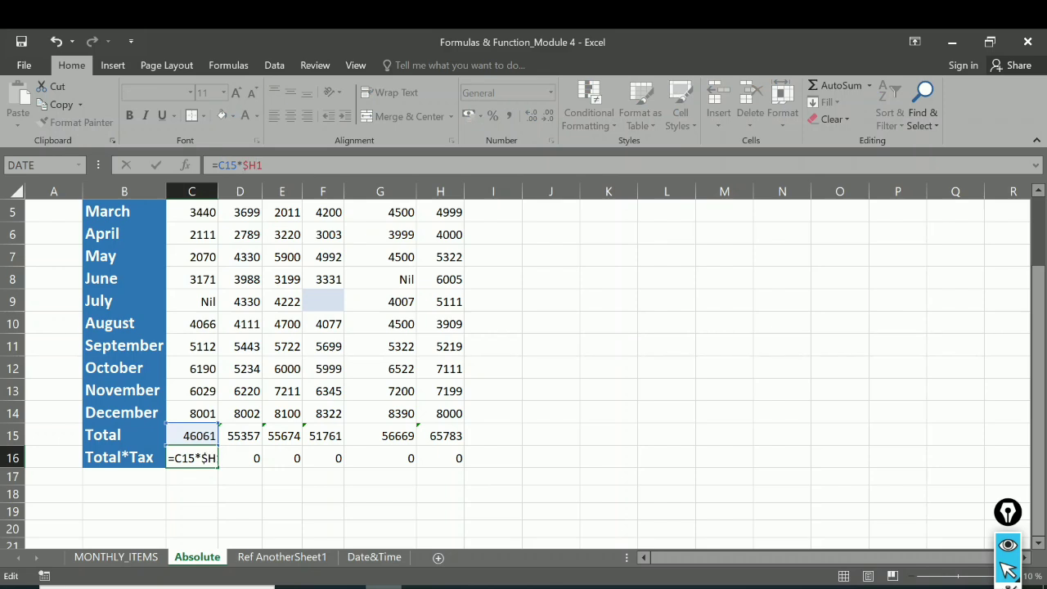
{"action": "type", "text": "$"}
{"action": "left_click", "coordinate": [208, 459]}
{"action": "key", "text": "Return"}
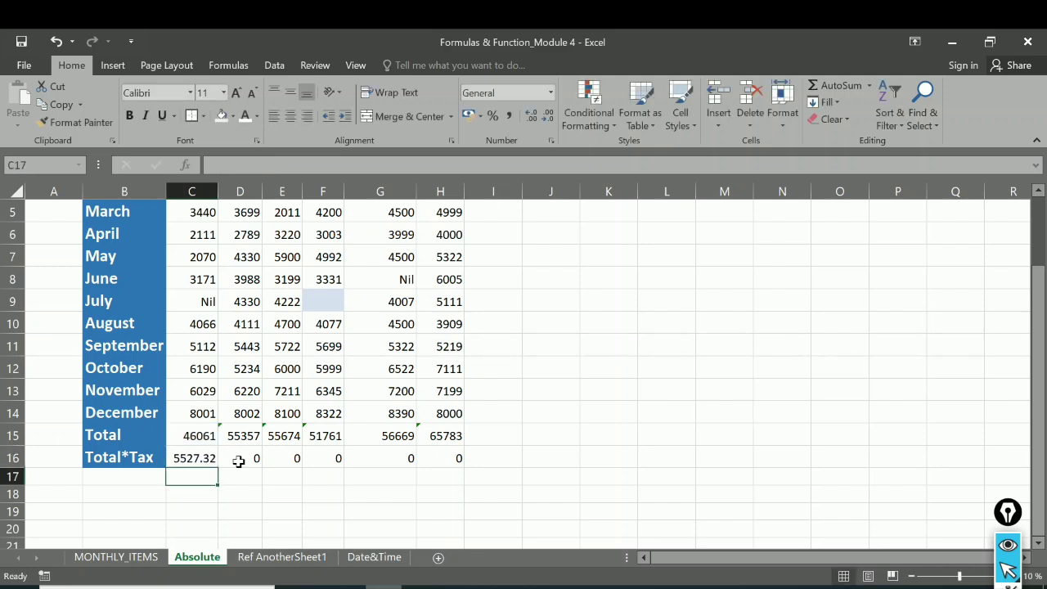
Step: Fill the corrected tax formula from C16 across to H16 and auto-fit the width of column D
{"action": "left_click", "coordinate": [206, 456]}
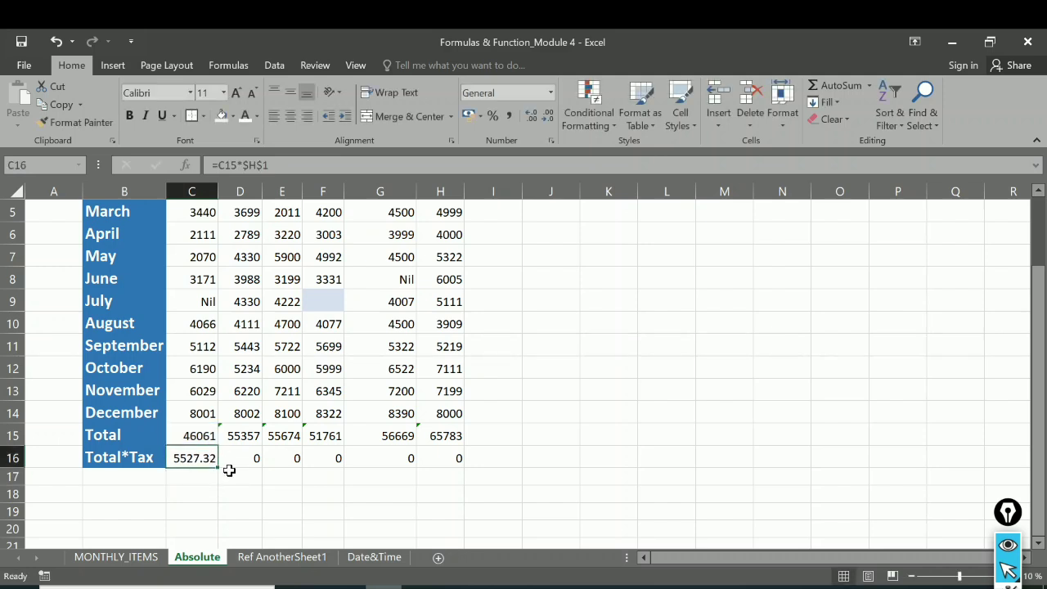
{"action": "left_click_drag", "start_coordinate": [218, 468], "coordinate": [454, 467]}
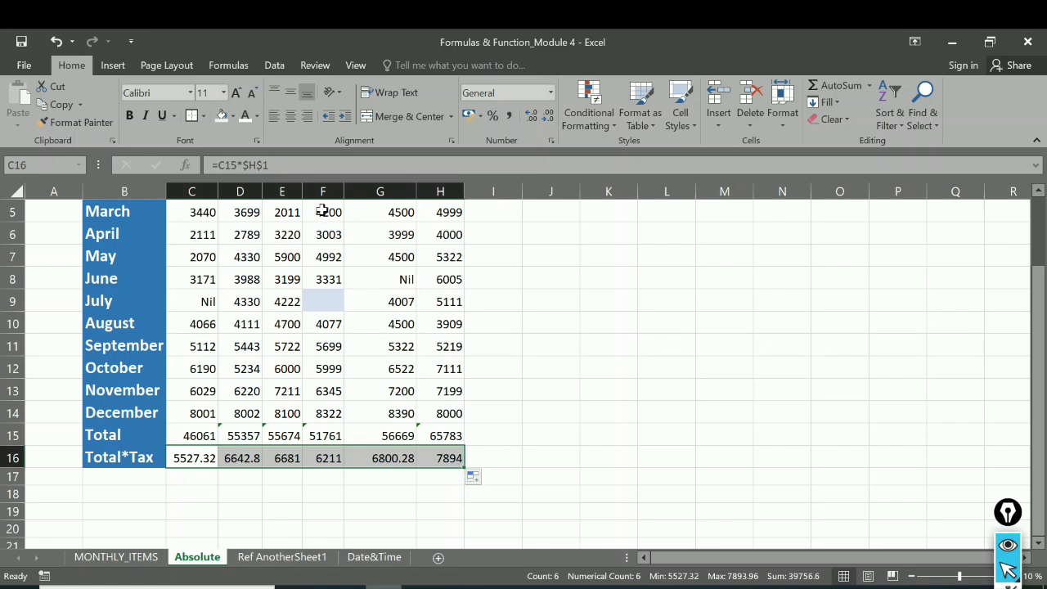
{"action": "double_click", "coordinate": [264, 188]}
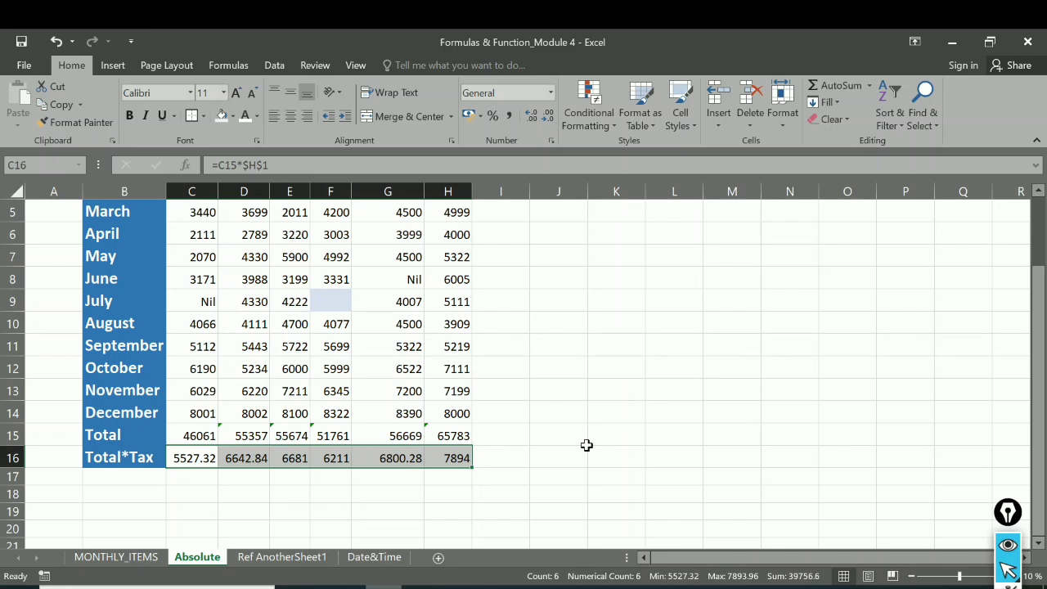
Step: Set the tax rate in cell H1 to 15% and check the Total*Tax values in row 16
{"action": "left_click_drag", "start_coordinate": [1036, 283], "coordinate": [491, 222]}
{"action": "double_click", "coordinate": [448, 212]}
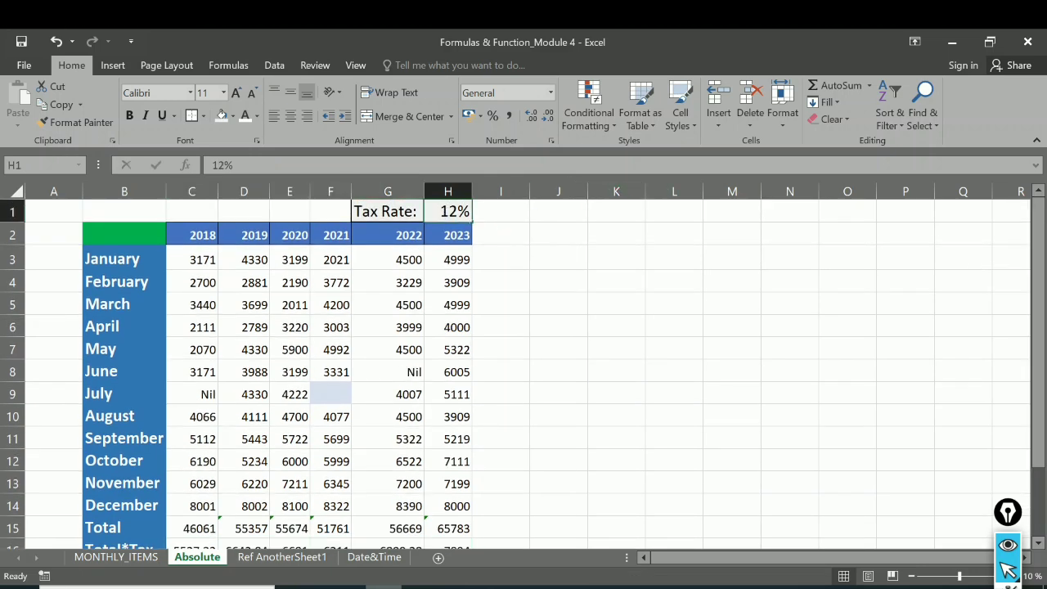
{"action": "key", "text": "Delete"}
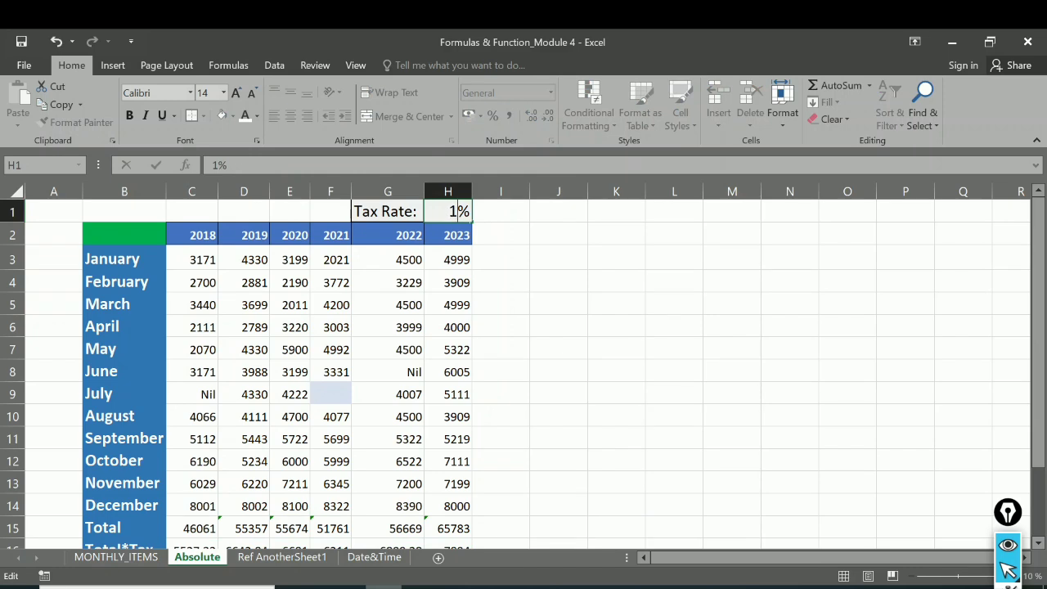
{"action": "type", "text": "5"}
{"action": "key", "text": "Return"}
{"action": "left_click_drag", "start_coordinate": [1038, 345], "coordinate": [1027, 417]}
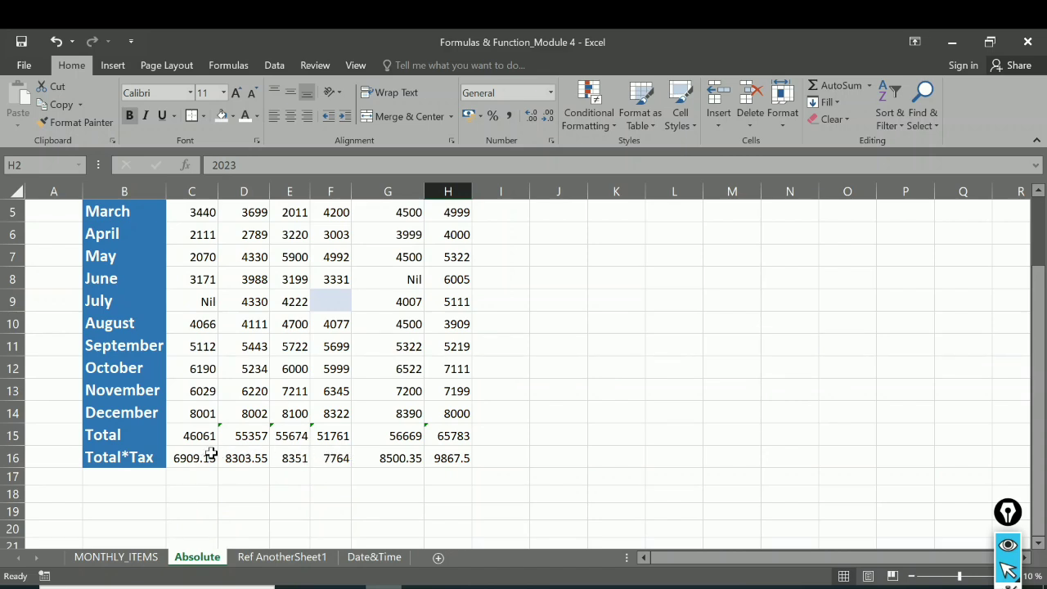
Step: Set the tax rate in cell H1 back to 12% and review the Total*Tax row
{"action": "left_click_drag", "start_coordinate": [1039, 325], "coordinate": [1040, 262]}
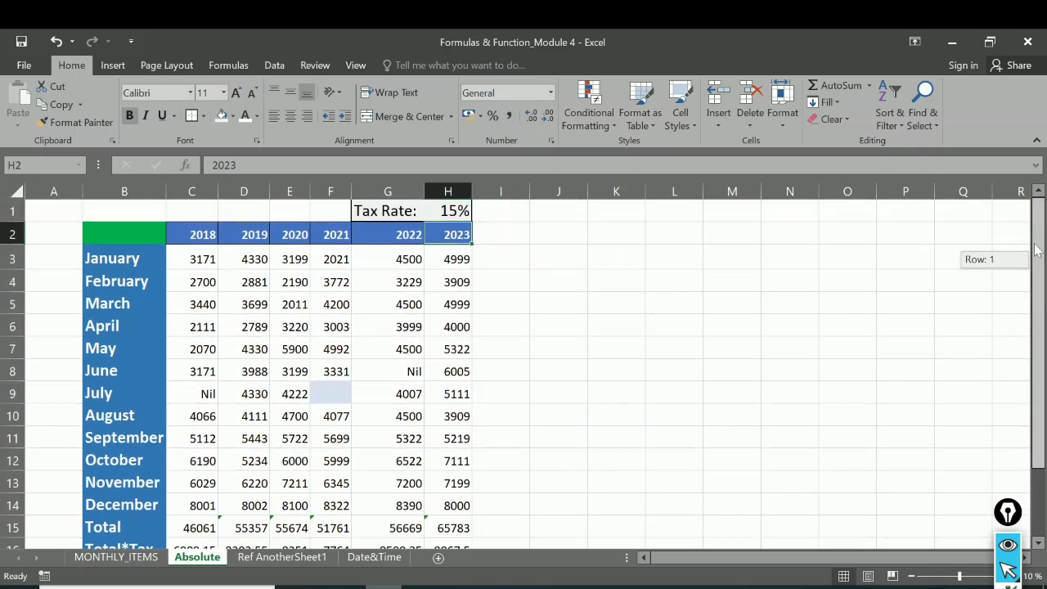
{"action": "double_click", "coordinate": [458, 211]}
{"action": "key", "text": "BackSpace"}
{"action": "type", "text": "2"}
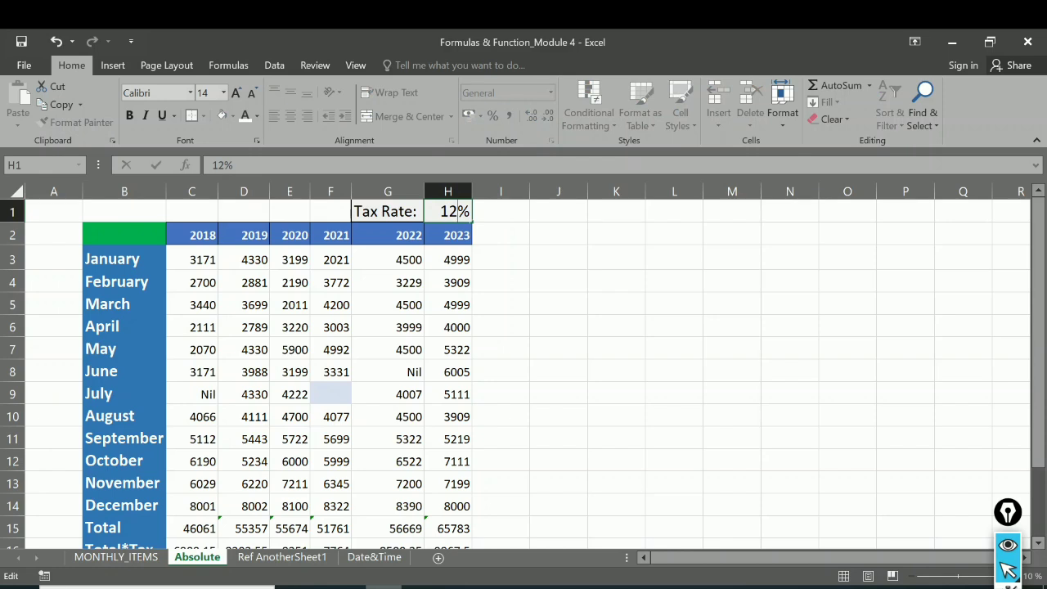
{"action": "key", "text": "Return"}
{"action": "left_click_drag", "start_coordinate": [1039, 371], "coordinate": [1040, 431]}
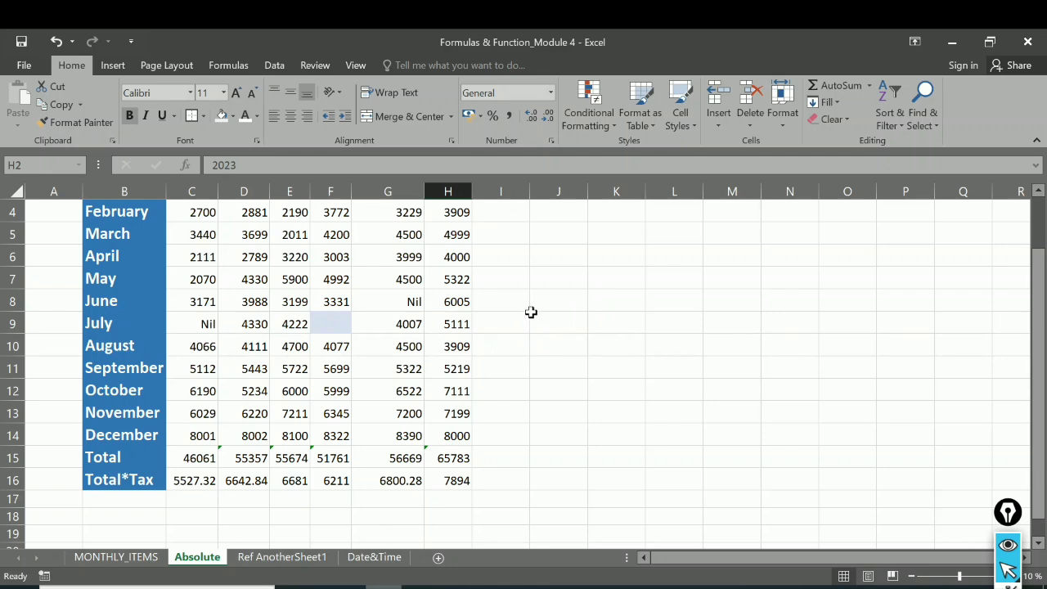
Step: Compare the Total*Tax formulas in row 16 with the Total formulas in row 15, checking which references are relative and which absolute
{"action": "left_click", "coordinate": [198, 483]}
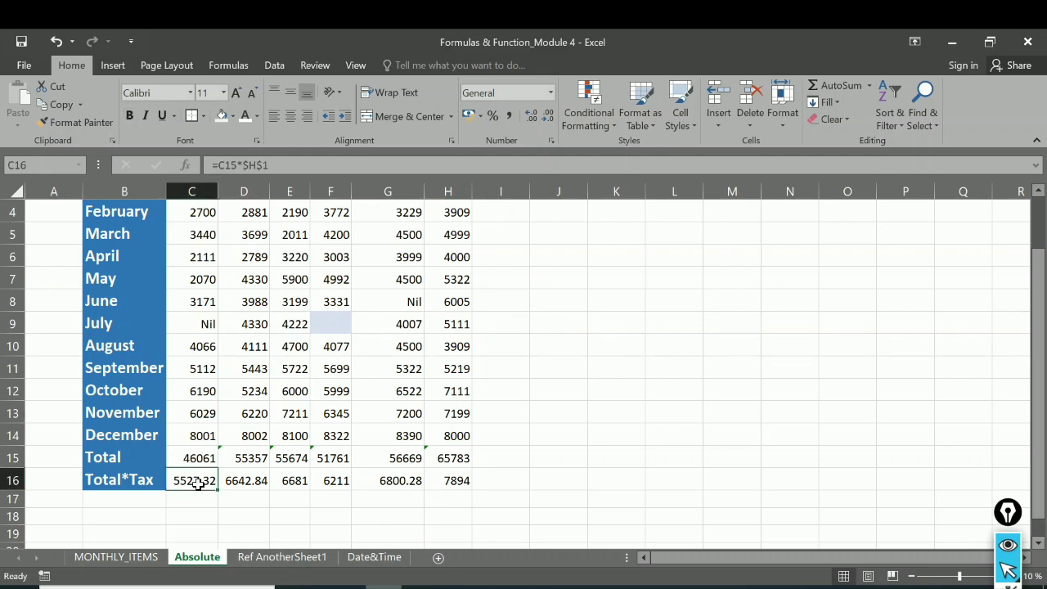
{"action": "left_click", "coordinate": [1040, 311]}
{"action": "left_click", "coordinate": [238, 481]}
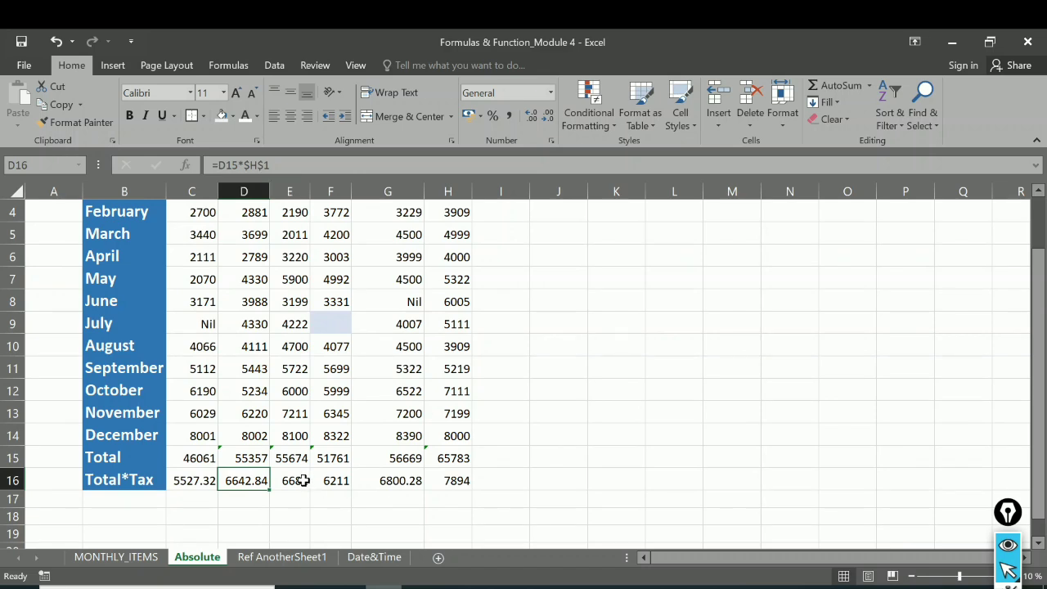
{"action": "left_click", "coordinate": [344, 483]}
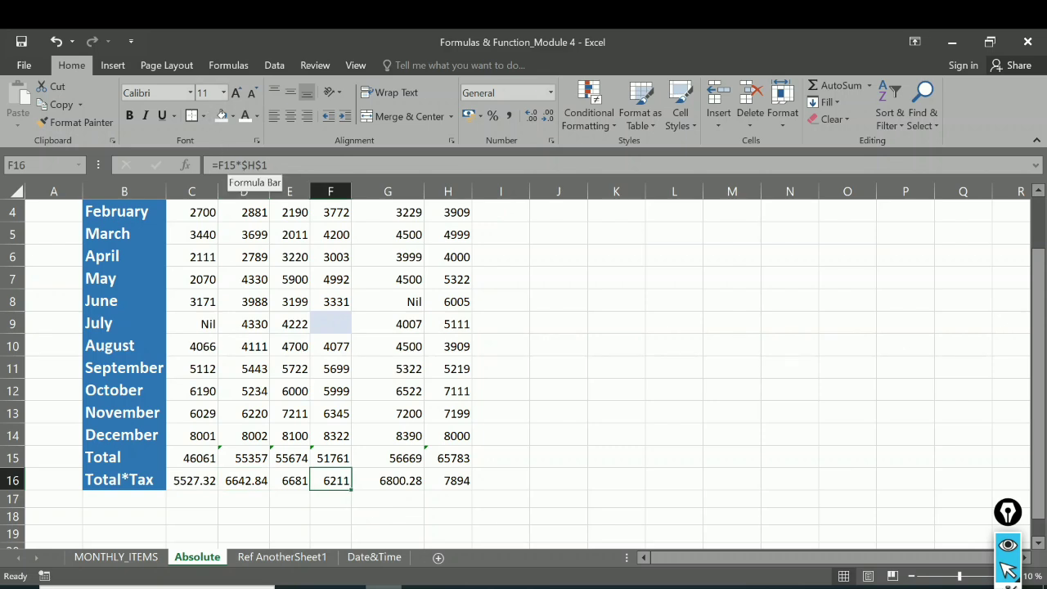
{"action": "left_click", "coordinate": [202, 458]}
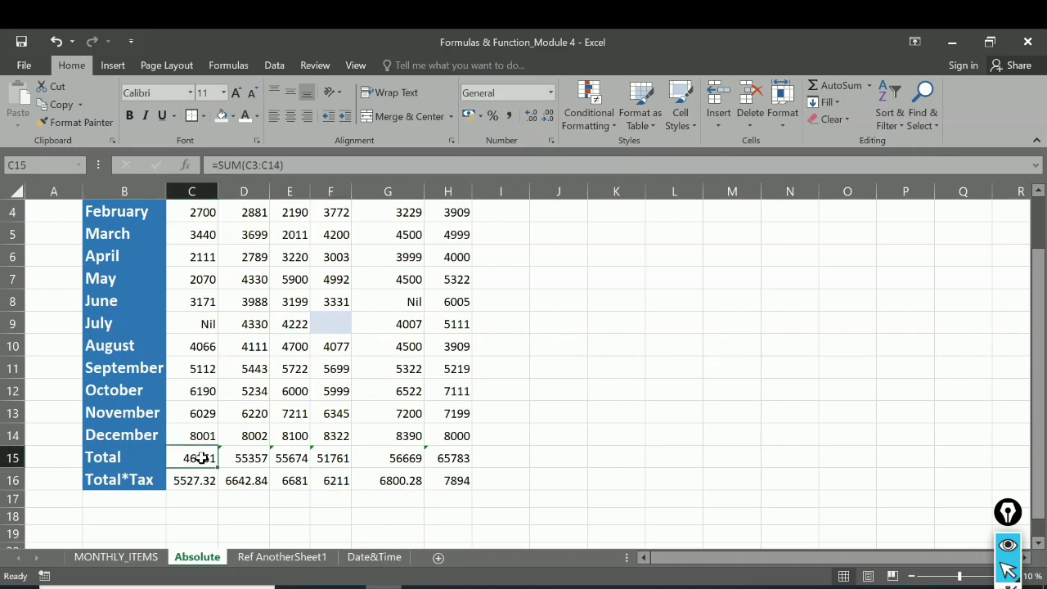
{"action": "left_click", "coordinate": [250, 458]}
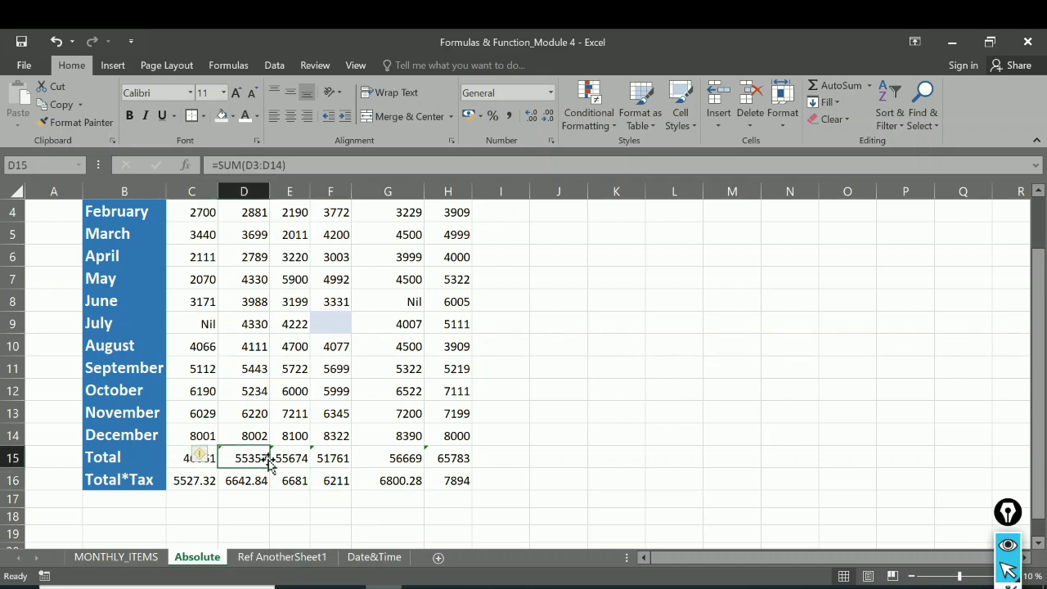
{"action": "left_click", "coordinate": [285, 459]}
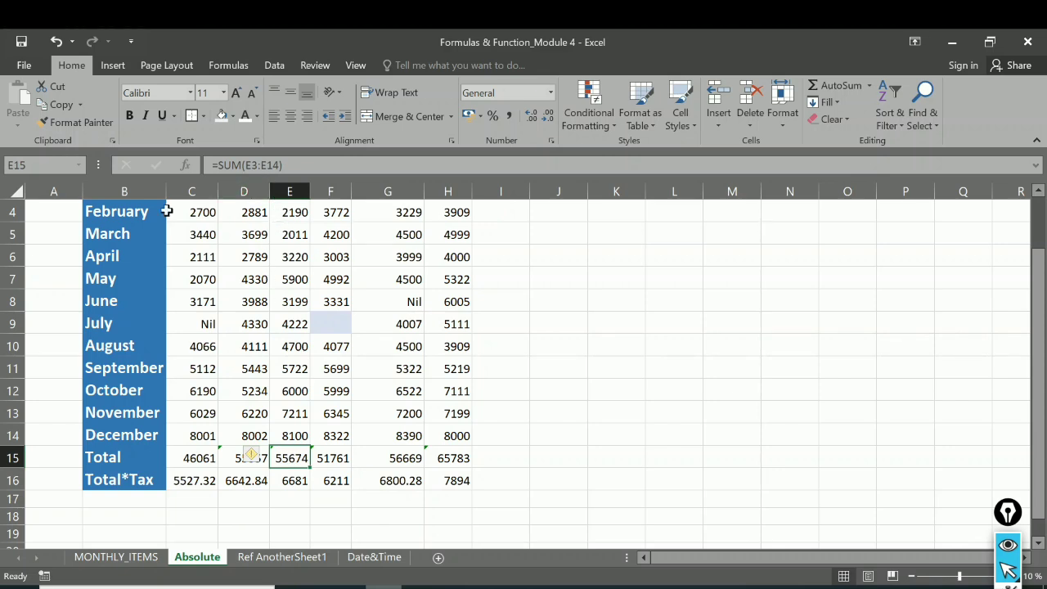
{"action": "left_click", "coordinate": [340, 459]}
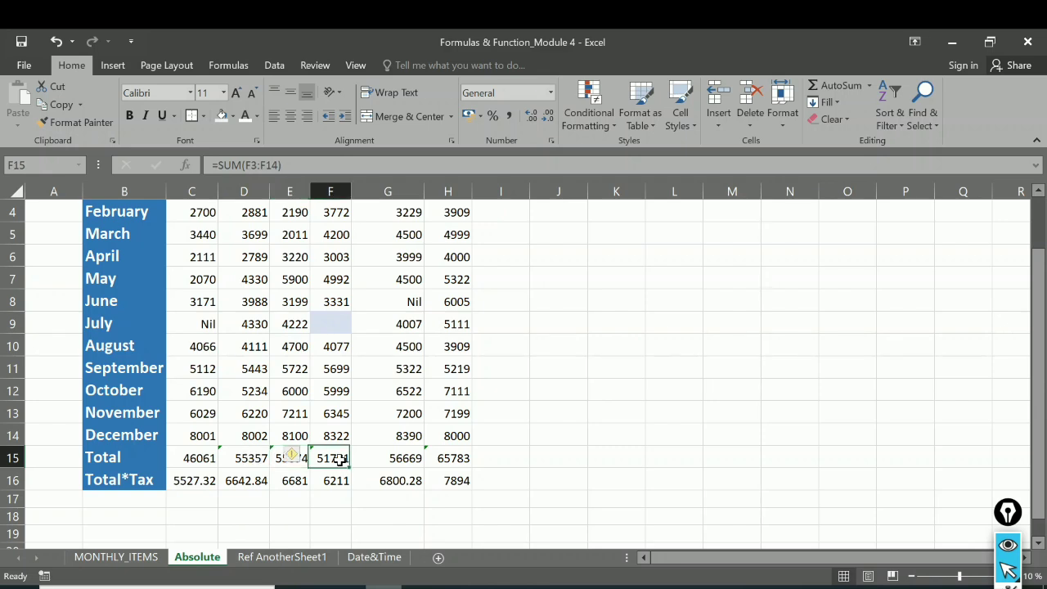
{"action": "left_click", "coordinate": [405, 460]}
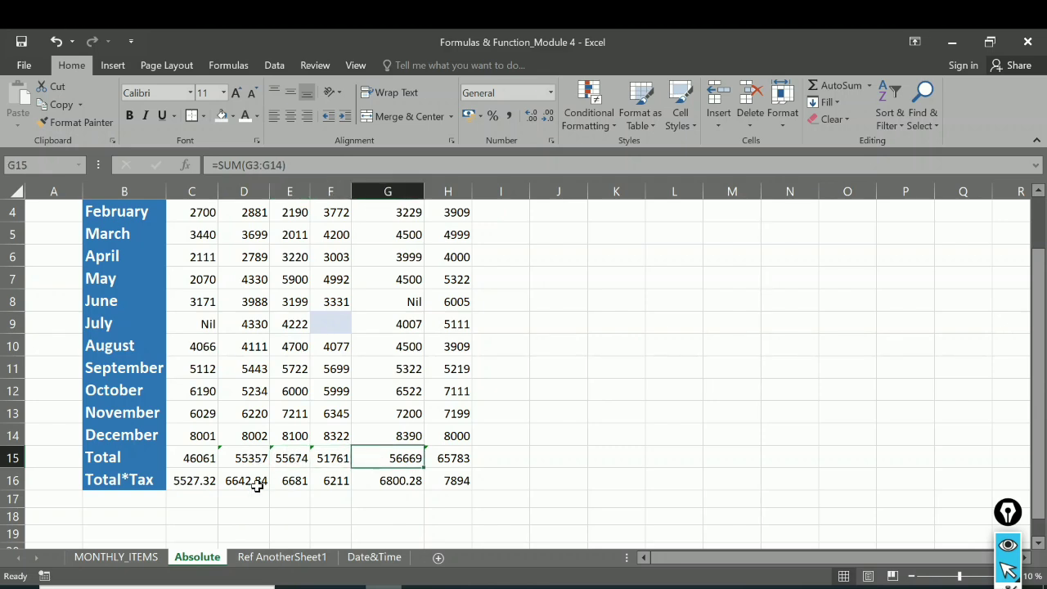
{"action": "left_click", "coordinate": [190, 481]}
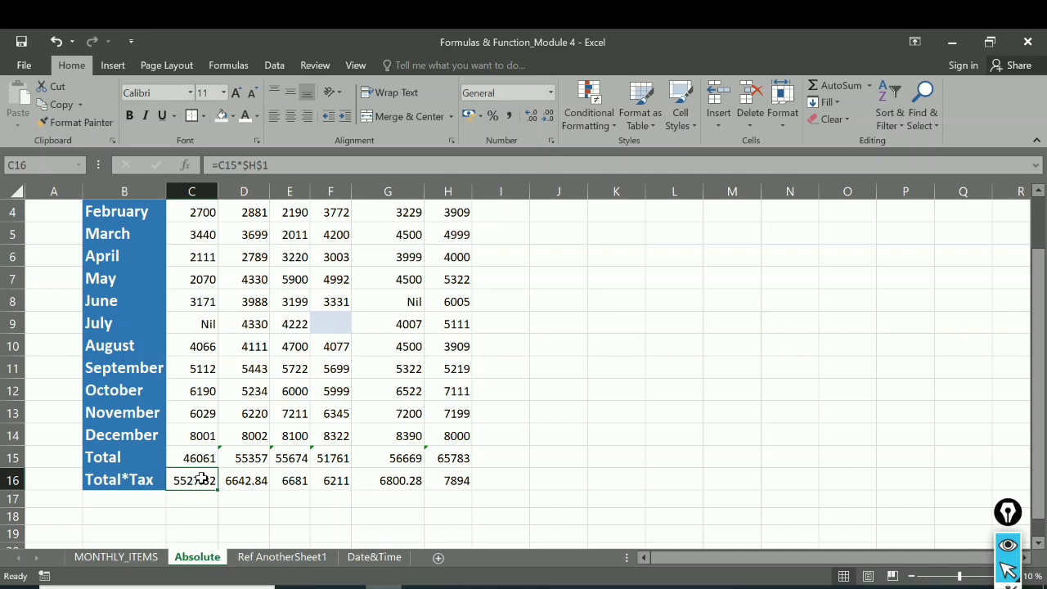
{"action": "left_click", "coordinate": [250, 482]}
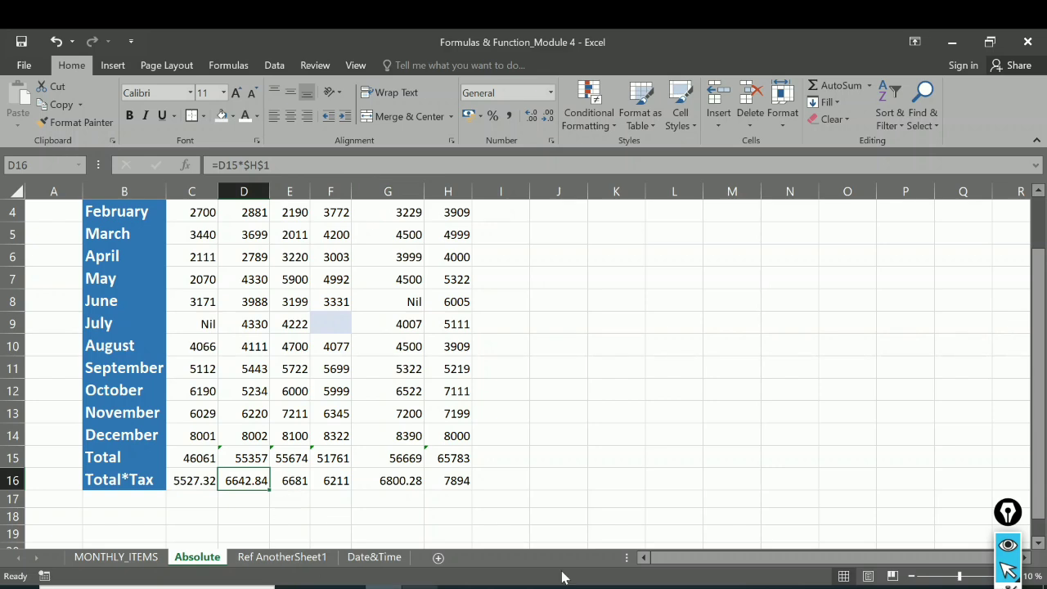
Step: Check Problem 3's bonus question in the Word document, and enter Bonus in F2 and 20 in G2 of Excel's Ref AnotherSheet1 sheet
{"action": "left_click", "coordinate": [603, 587]}
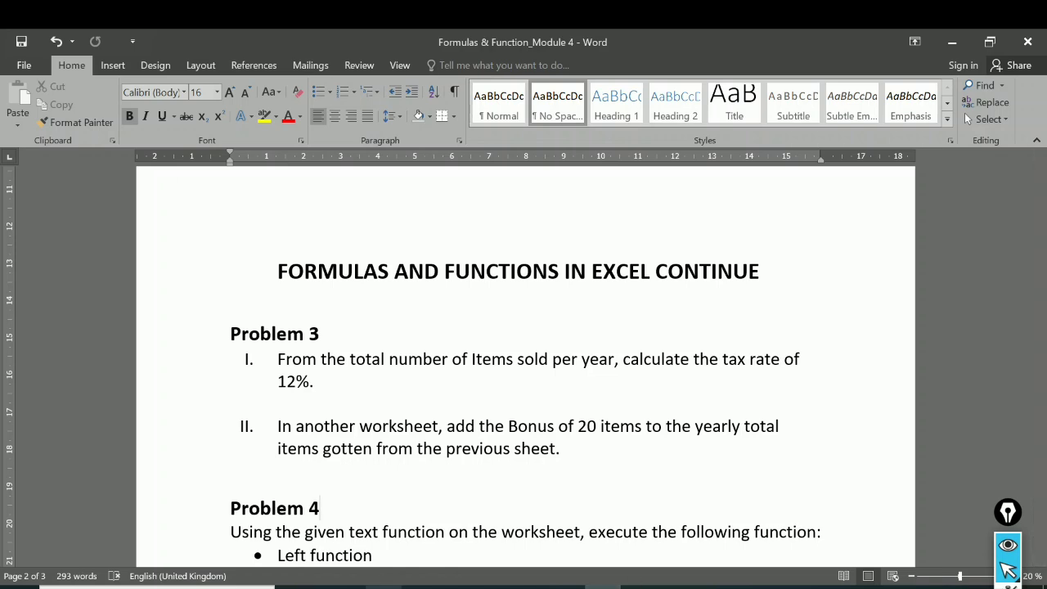
{"action": "key", "text": "alt+Tab"}
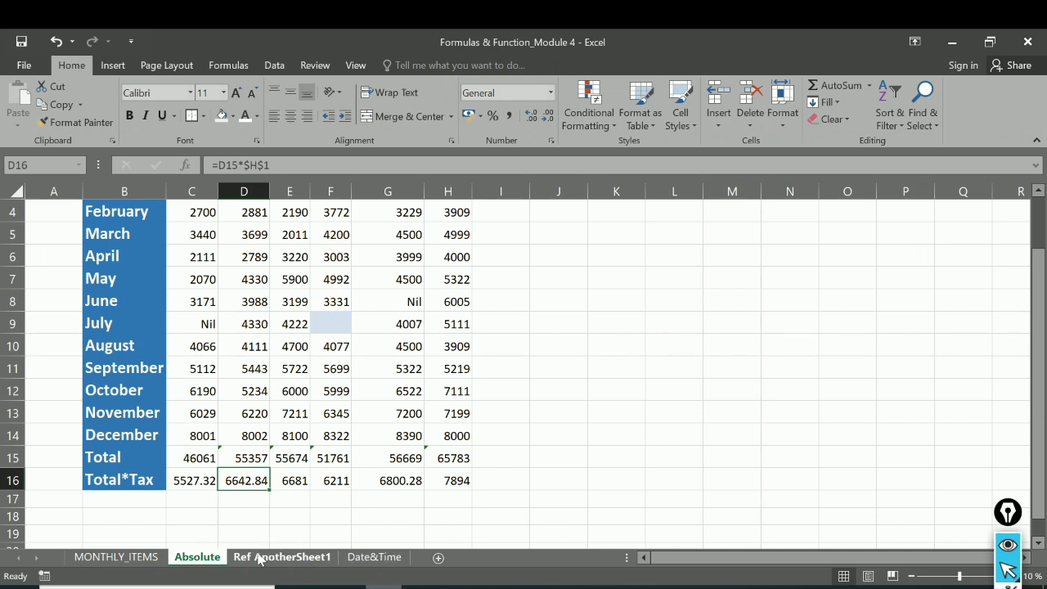
{"action": "left_click", "coordinate": [260, 559]}
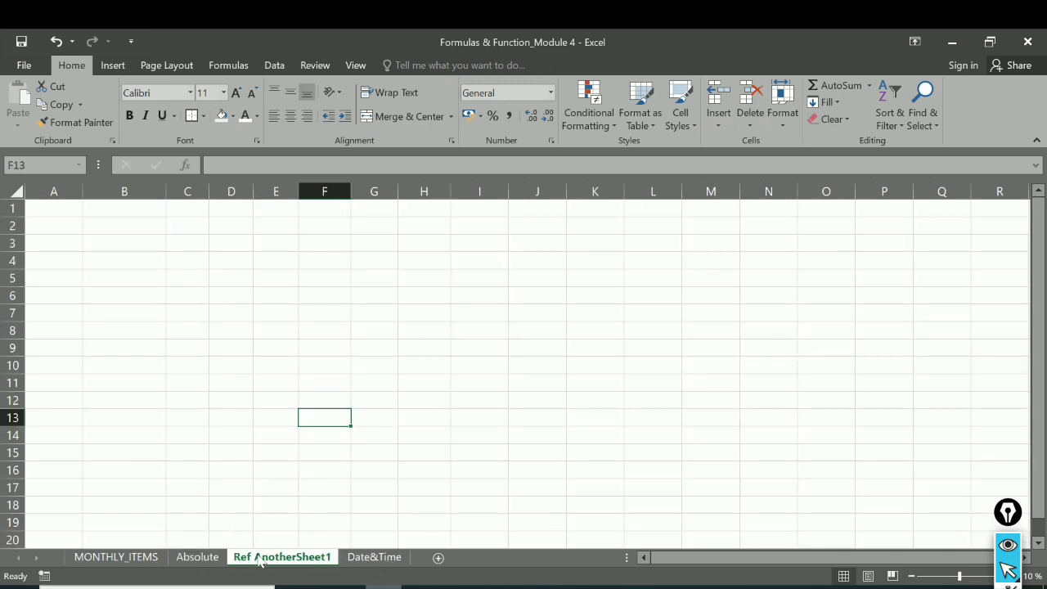
{"action": "left_click", "coordinate": [318, 224]}
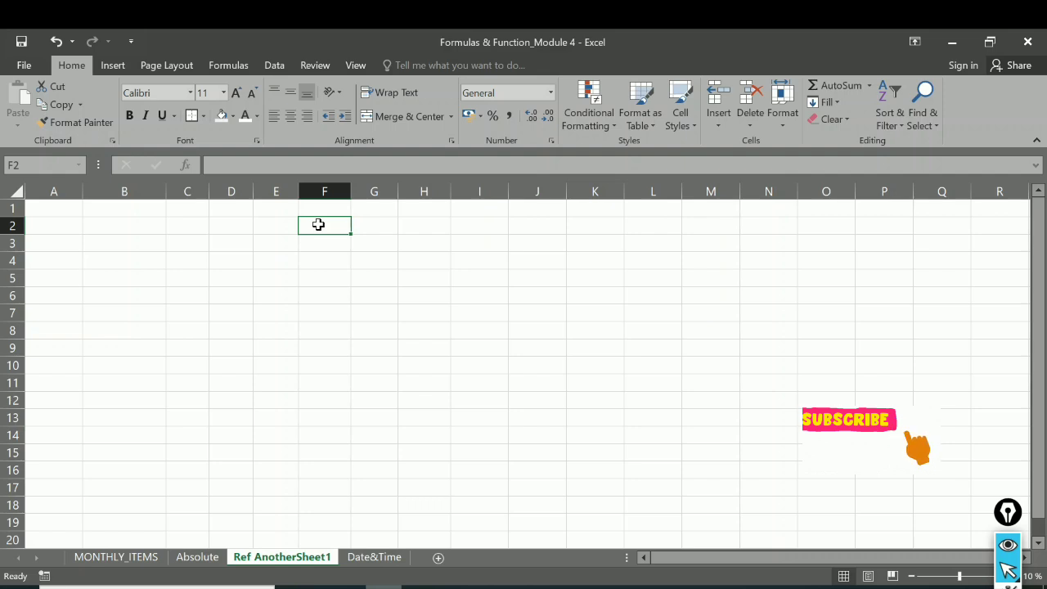
{"action": "type", "text": "Bonus"}
{"action": "key", "text": "Tab"}
{"action": "type", "text": "20"}
Step: Format the bonus cells F2:G2 with an outside border, a larger font size and bold text
{"action": "left_click_drag", "start_coordinate": [318, 226], "coordinate": [387, 222]}
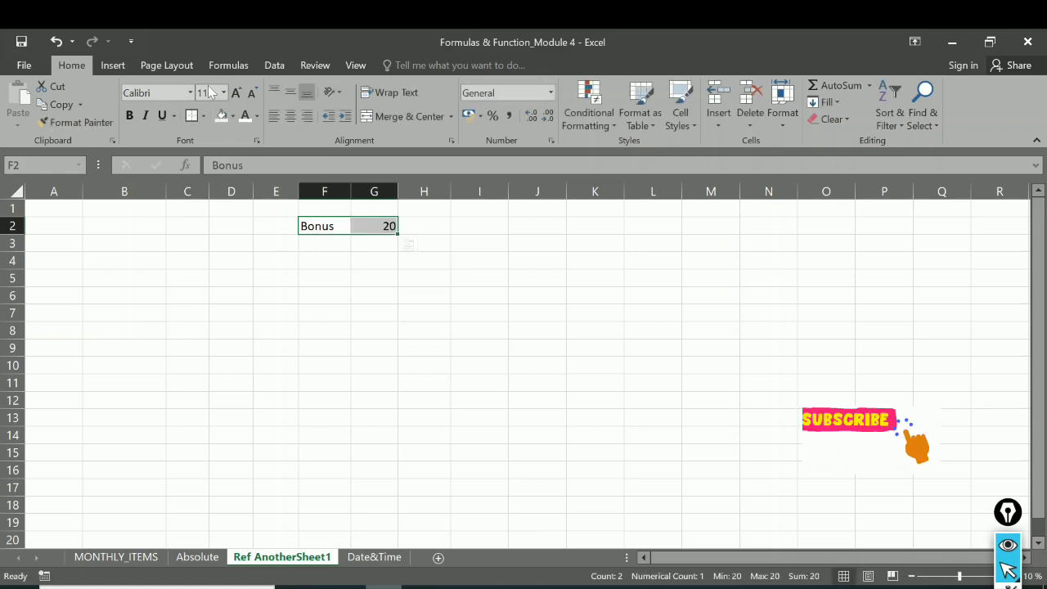
{"action": "left_click", "coordinate": [191, 118]}
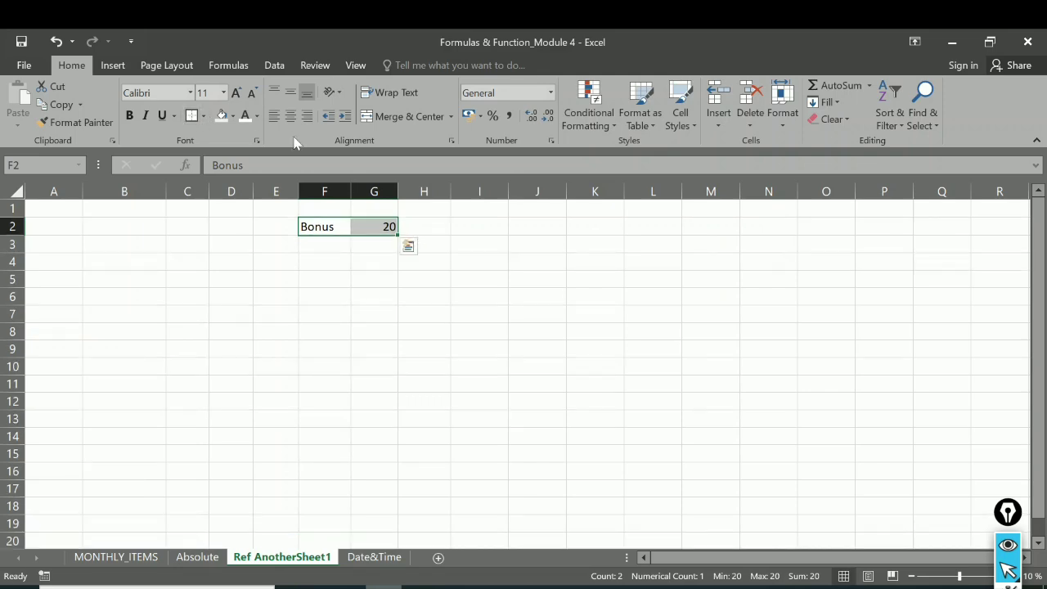
{"action": "left_click", "coordinate": [237, 92]}
{"action": "left_click", "coordinate": [237, 93]}
{"action": "left_click", "coordinate": [130, 115]}
{"action": "left_click", "coordinate": [147, 248]}
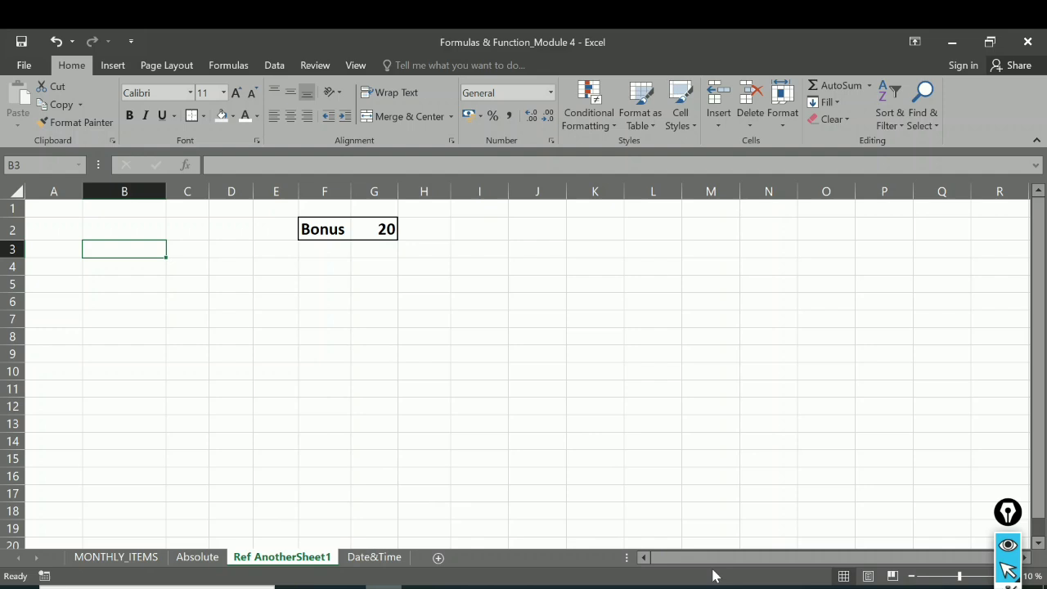
Step: Reread the bonus question in the Word document and review the yearly totals in Excel's Absolute sheet
{"action": "left_click", "coordinate": [604, 587]}
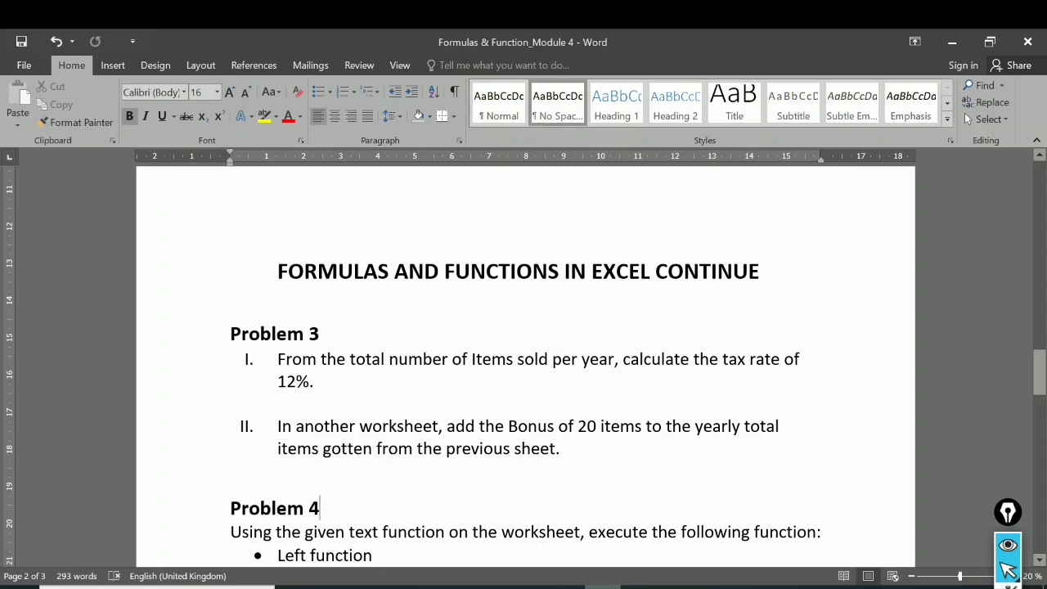
{"action": "left_click", "coordinate": [383, 586]}
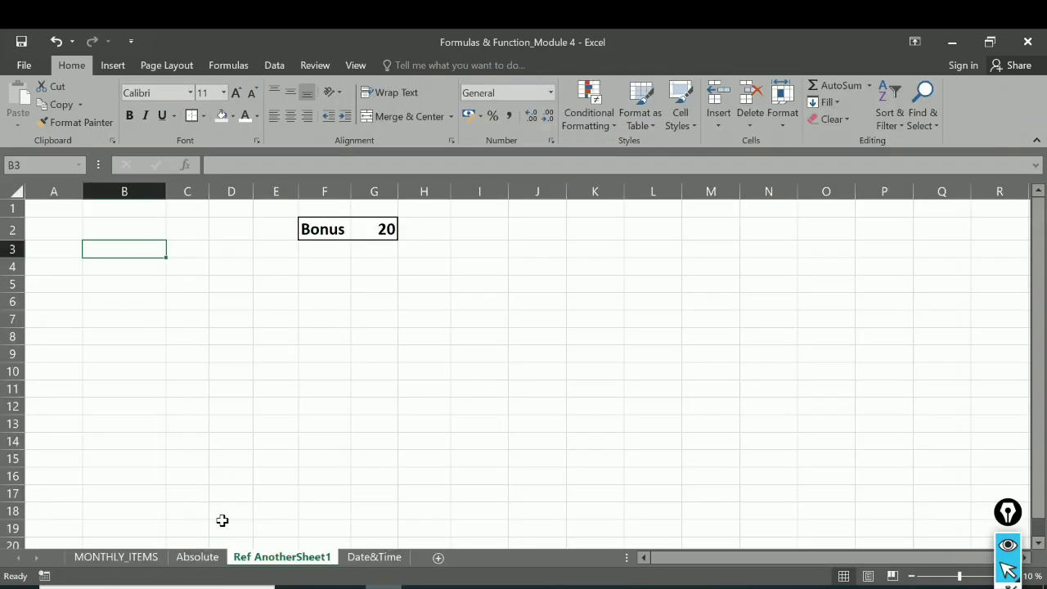
{"action": "left_click", "coordinate": [204, 556]}
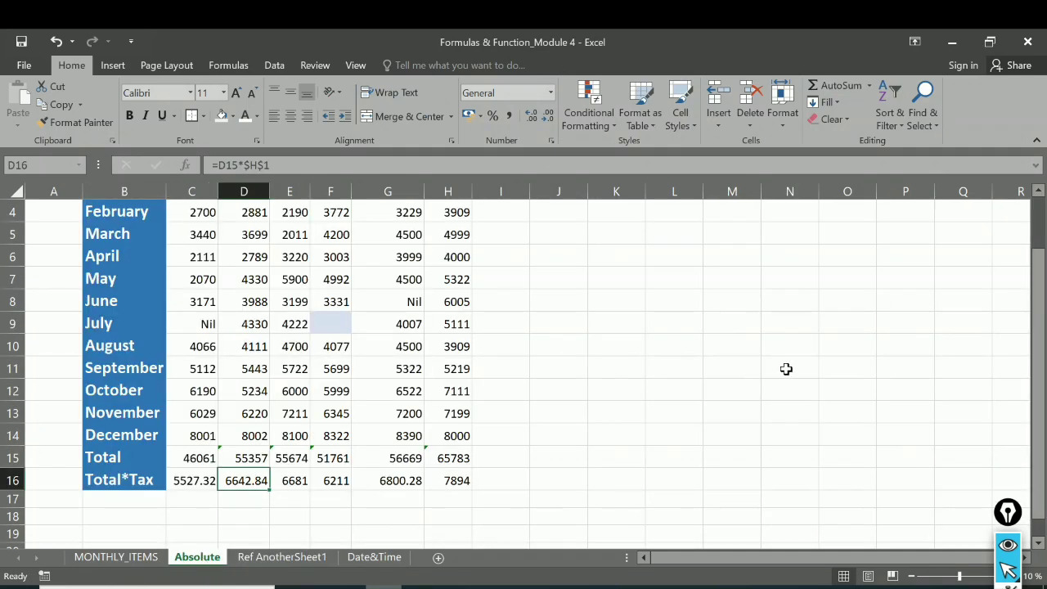
{"action": "left_click_drag", "start_coordinate": [1037, 354], "coordinate": [1022, 210]}
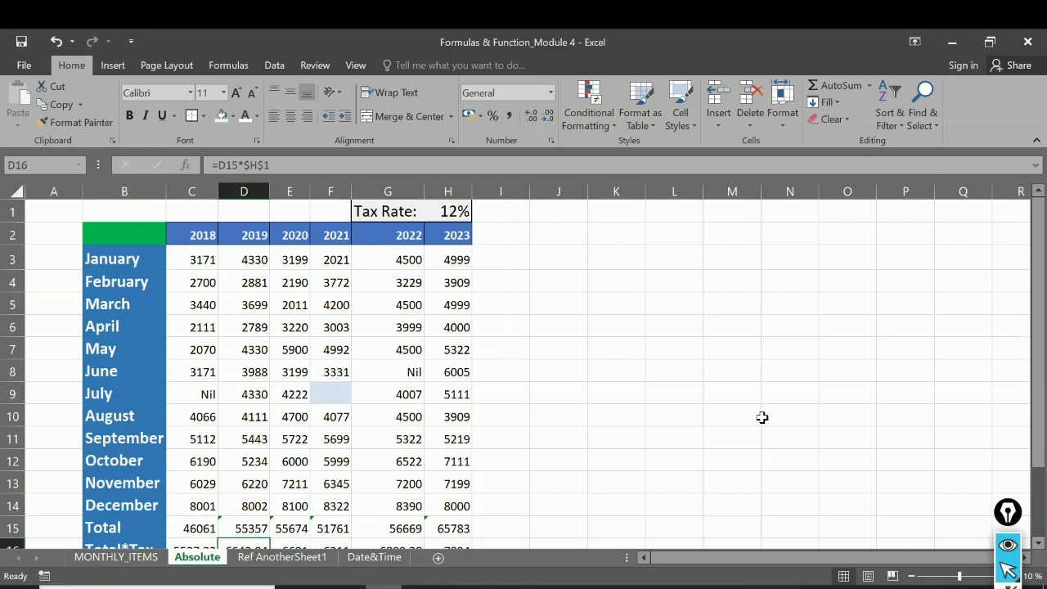
Step: In the Ref AnotherSheet1 sheet, link B3 to the Absolute sheet with =Absolute!B2 and fill the formula across to H3
{"action": "left_click", "coordinate": [282, 557]}
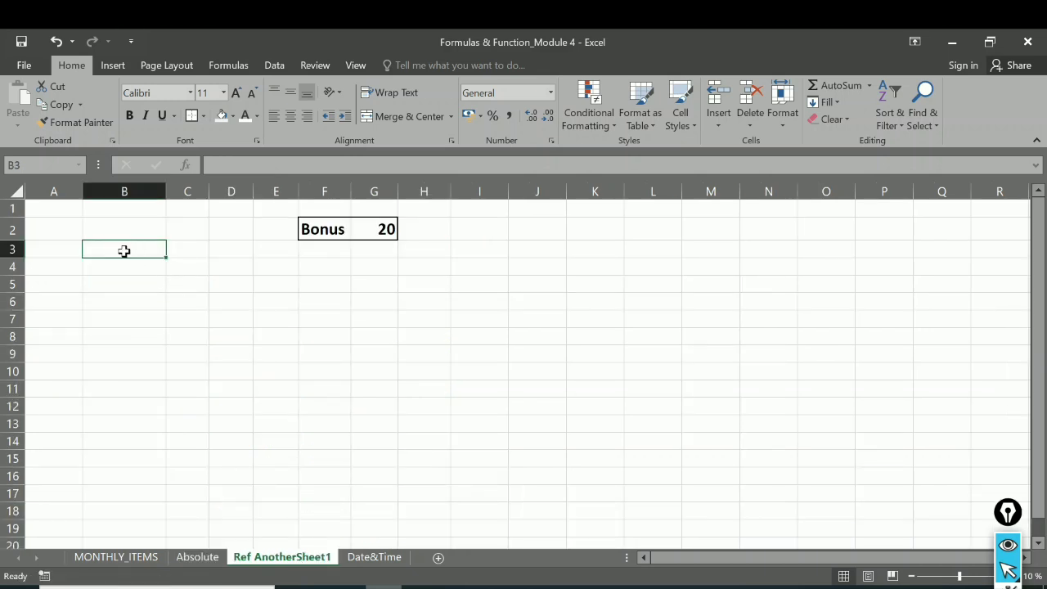
{"action": "type", "text": "="}
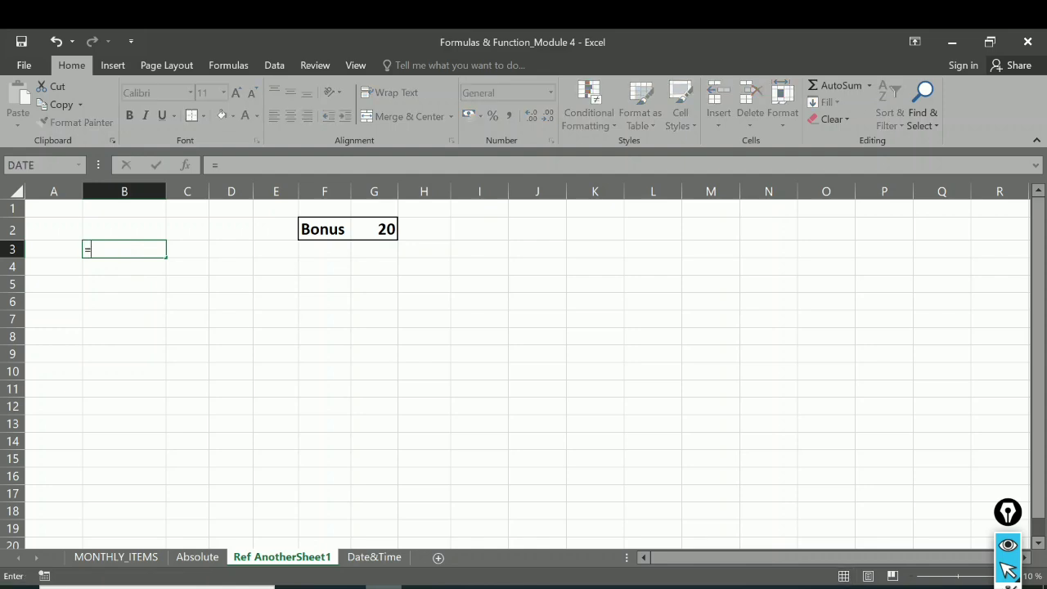
{"action": "left_click", "coordinate": [204, 556]}
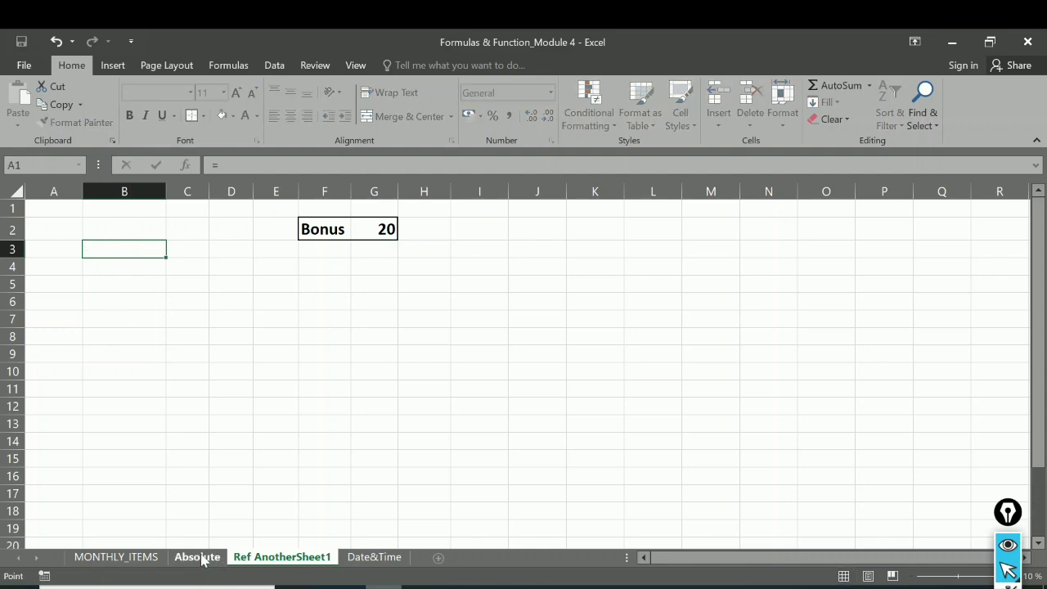
{"action": "left_click", "coordinate": [148, 235]}
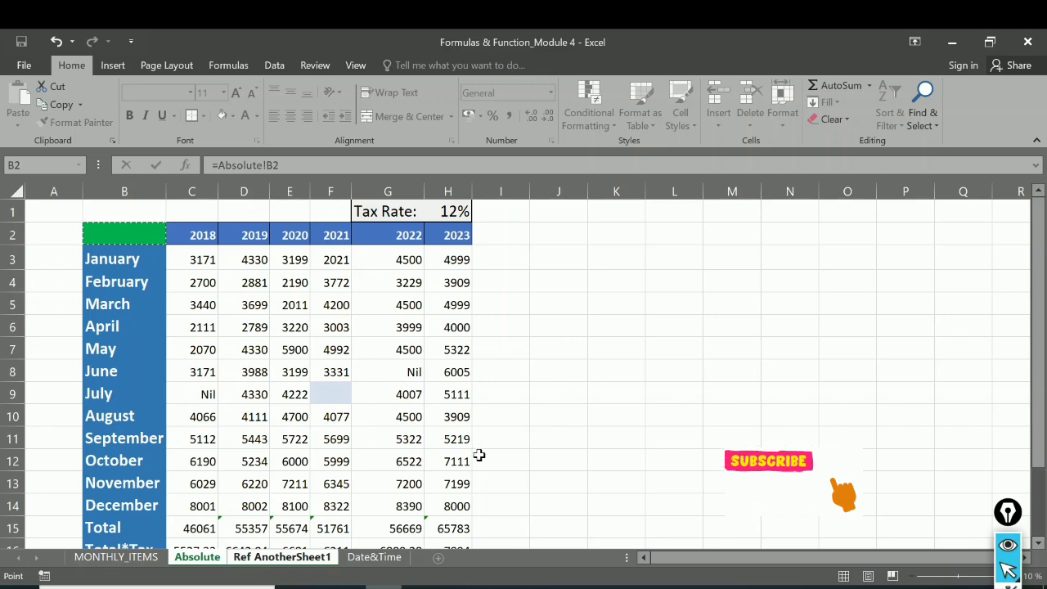
{"action": "key", "text": "Return"}
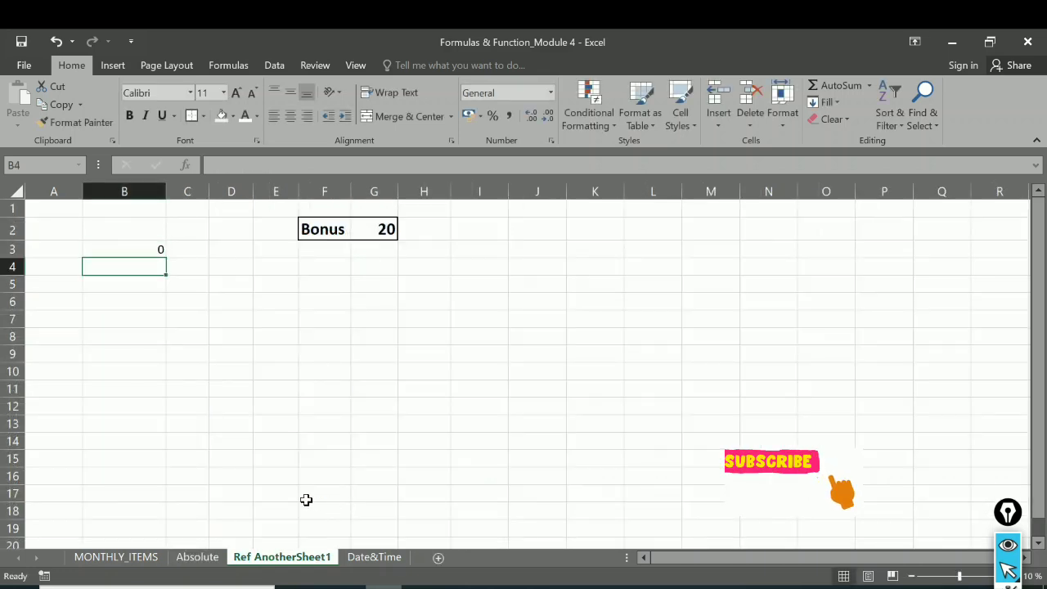
{"action": "left_click", "coordinate": [124, 244]}
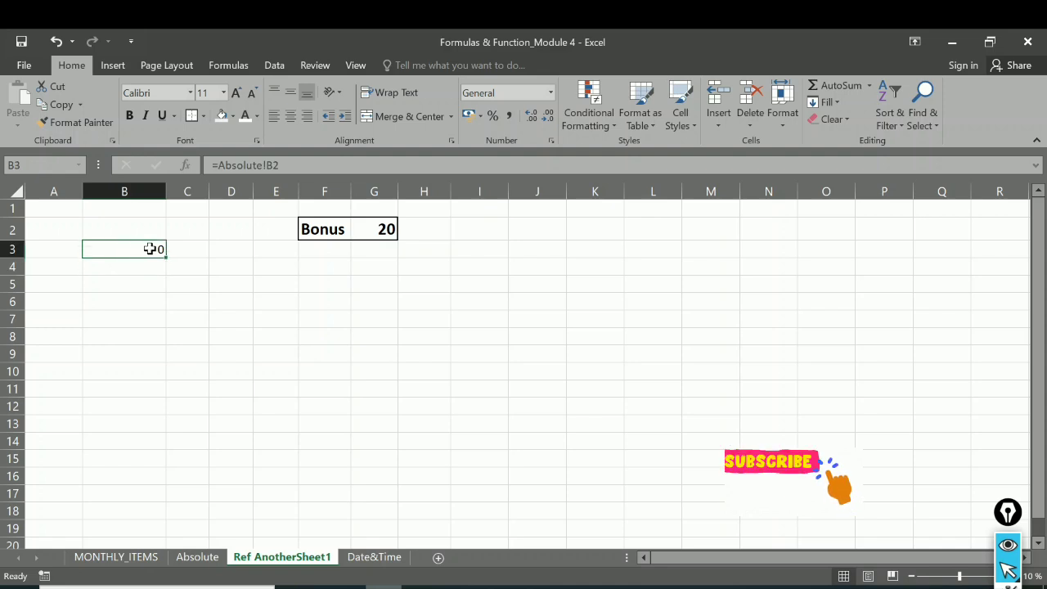
{"action": "left_click_drag", "start_coordinate": [165, 257], "coordinate": [457, 260]}
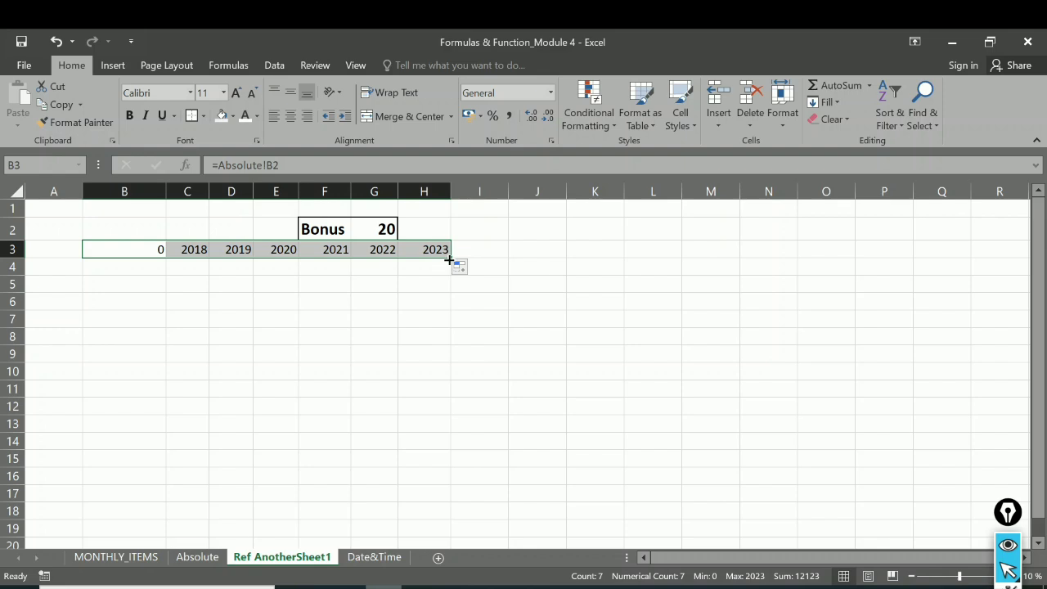
Step: Clear the unneeded zero from B3, leaving the linked year headings in place
{"action": "left_click", "coordinate": [157, 252]}
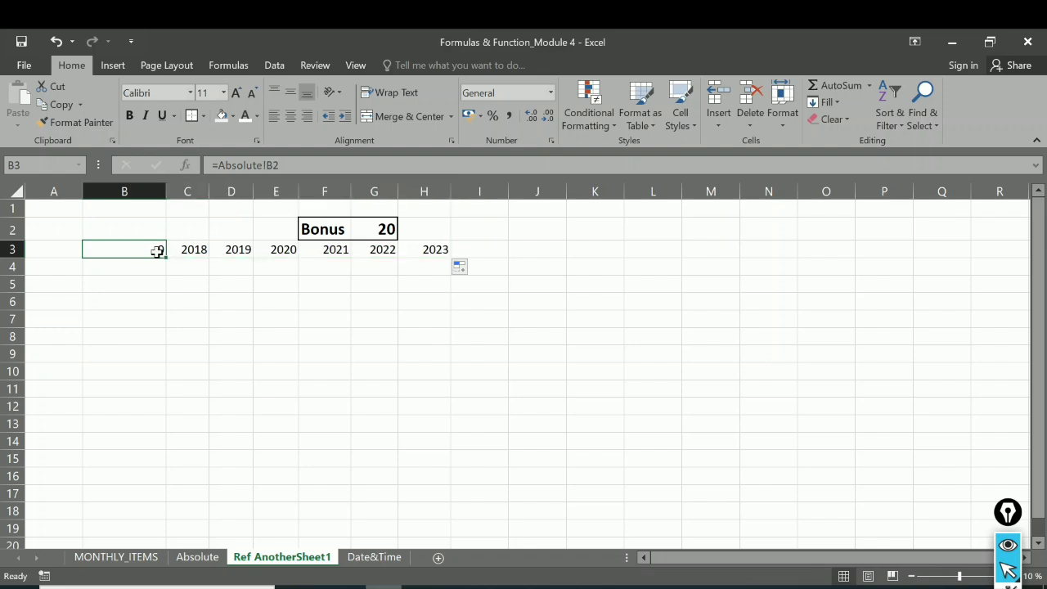
{"action": "type", "text": "q"}
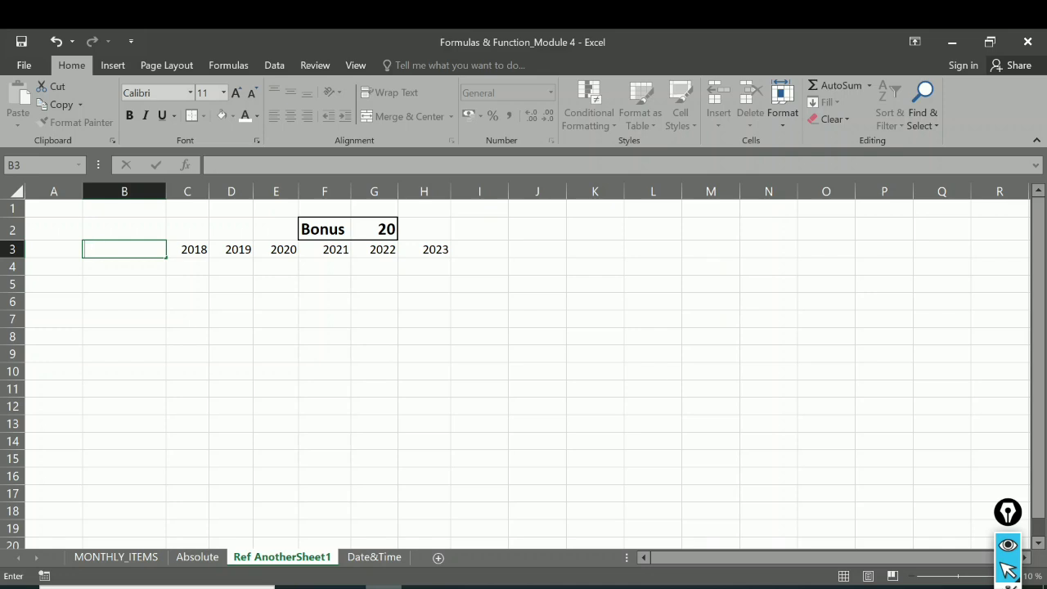
{"action": "left_click", "coordinate": [184, 280]}
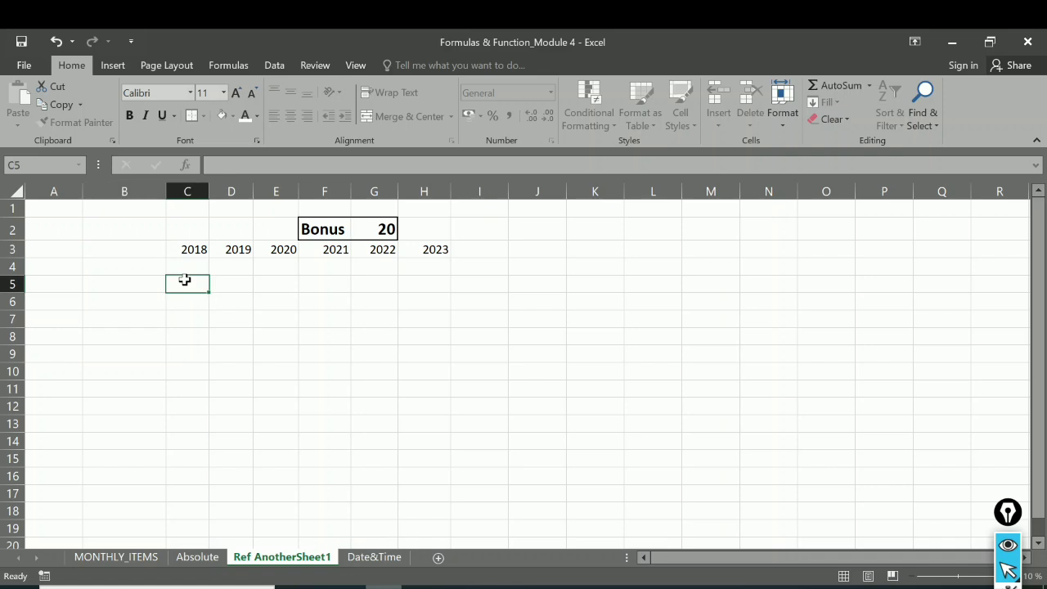
{"action": "left_click", "coordinate": [154, 250]}
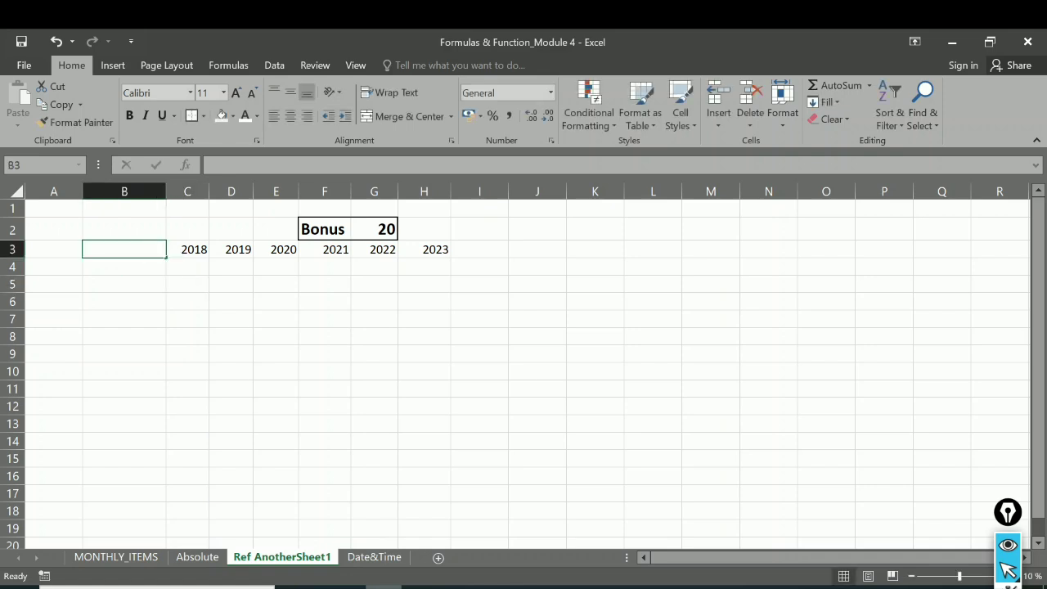
{"action": "left_click", "coordinate": [170, 247]}
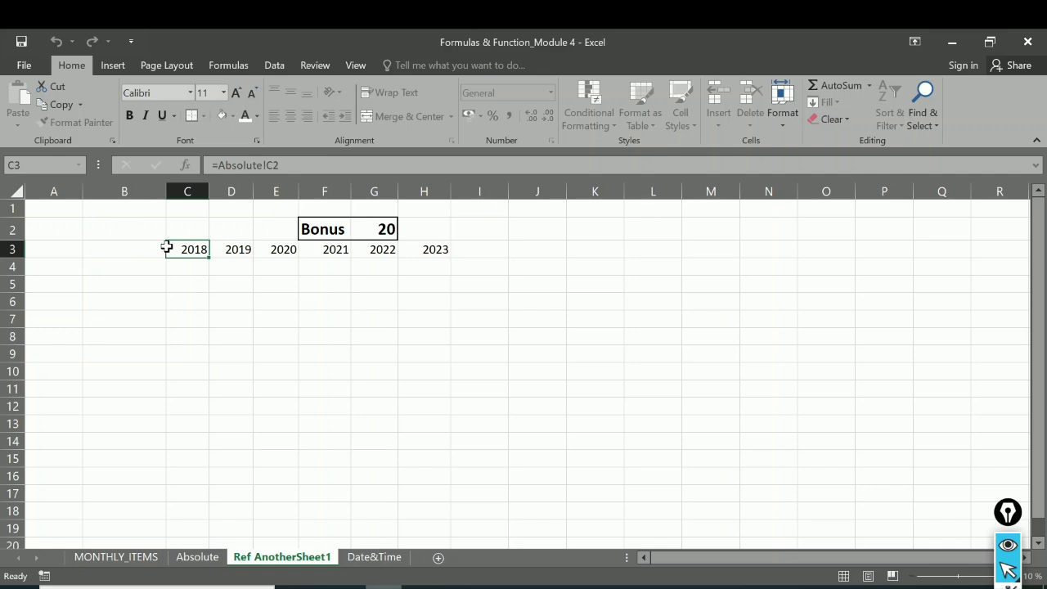
Step: Format the heading row B3:H3 with a dark blue fill and white, bold text at font size 14
{"action": "left_click_drag", "start_coordinate": [157, 247], "coordinate": [431, 250]}
{"action": "left_click", "coordinate": [233, 115]}
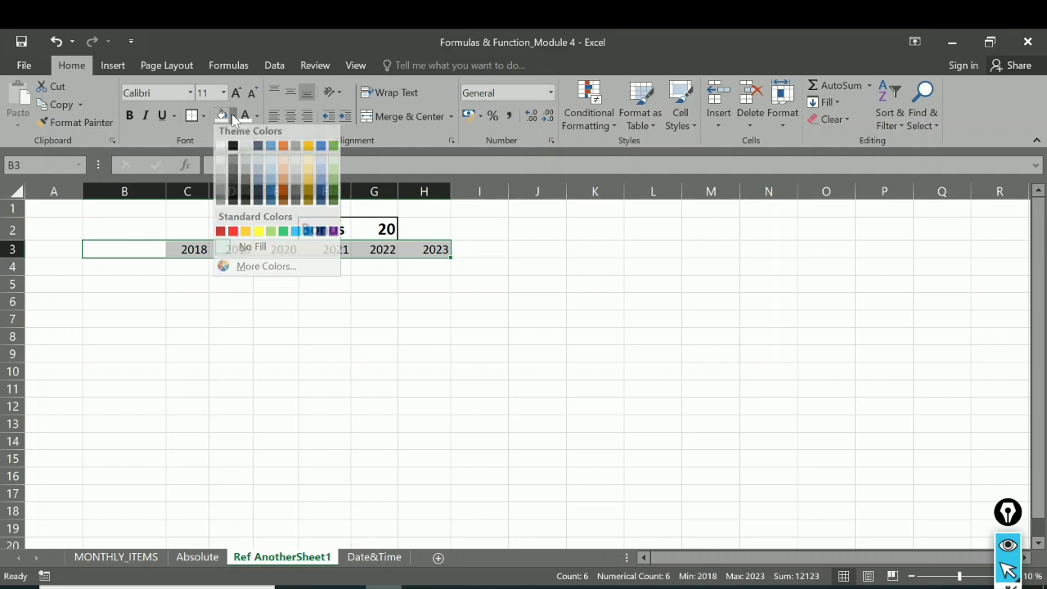
{"action": "left_click", "coordinate": [321, 200]}
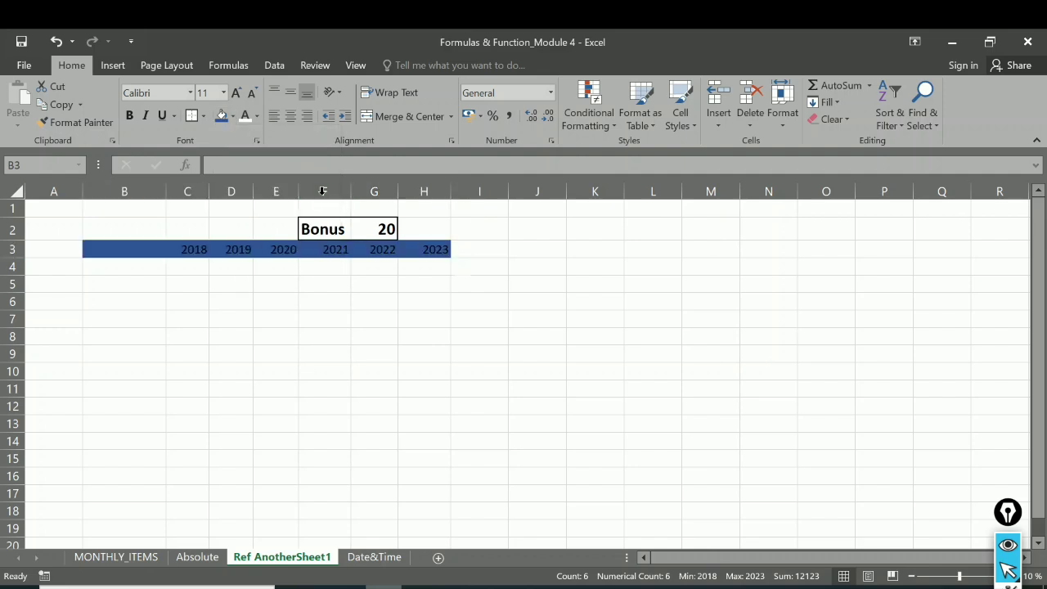
{"action": "left_click", "coordinate": [245, 120]}
{"action": "left_click", "coordinate": [131, 115]}
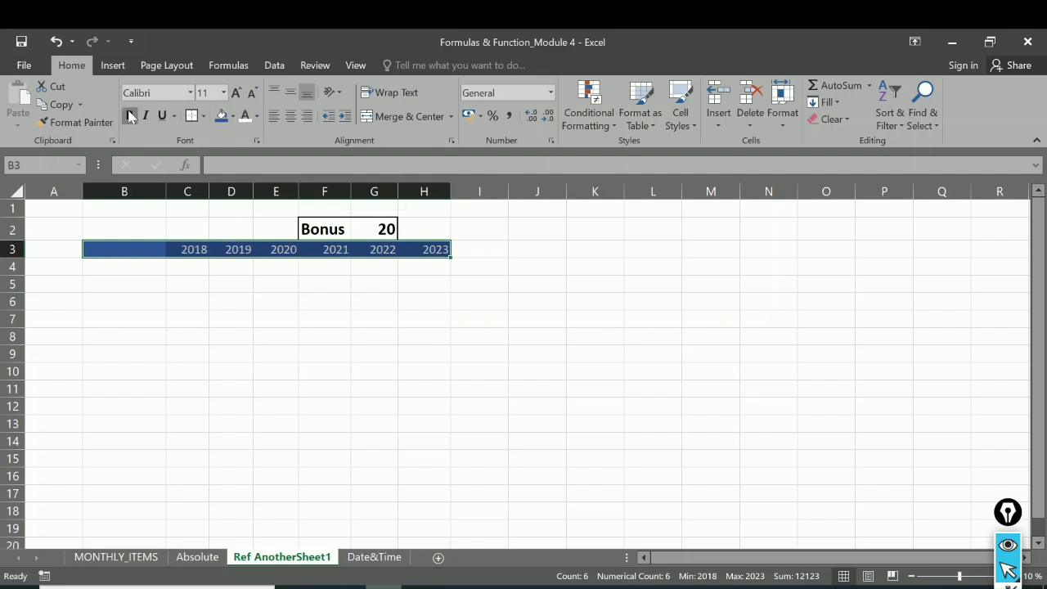
{"action": "left_click", "coordinate": [240, 92]}
{"action": "left_click", "coordinate": [239, 92]}
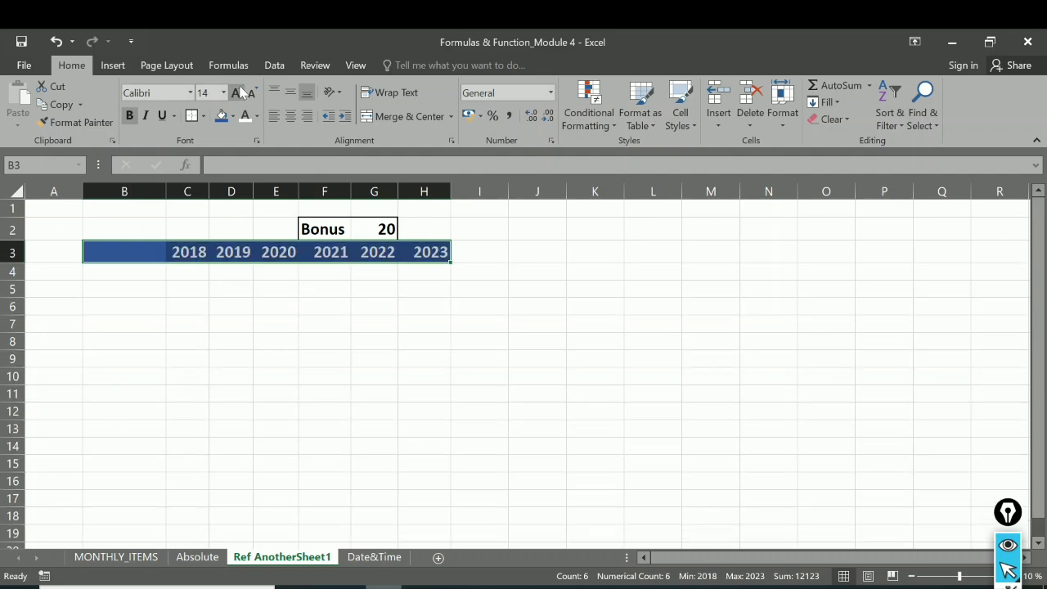
Step: Give the empty corner cell B3 a dark green fill
{"action": "left_click", "coordinate": [128, 252]}
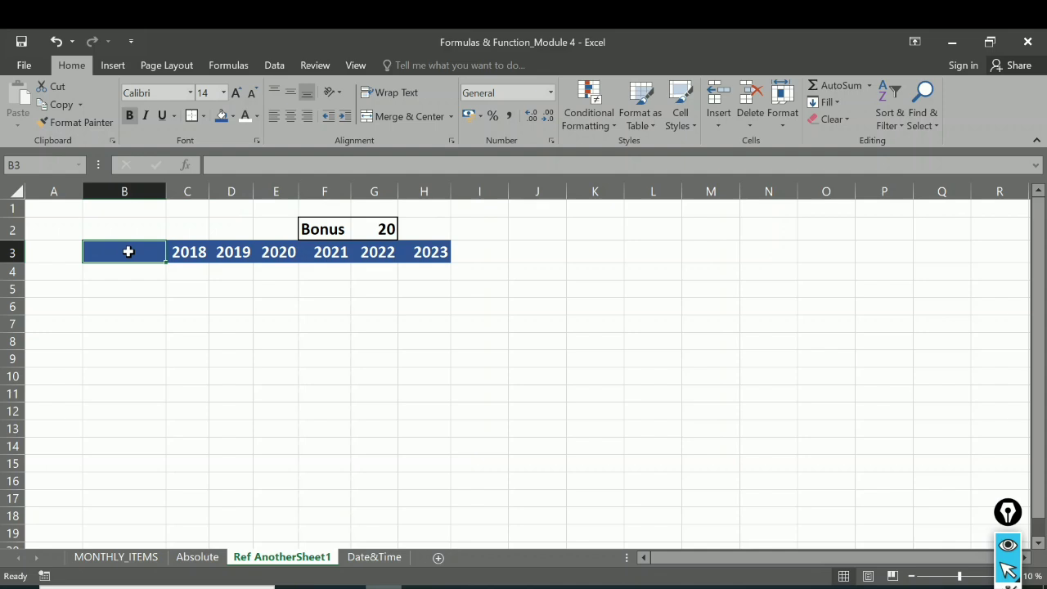
{"action": "left_click", "coordinate": [233, 116]}
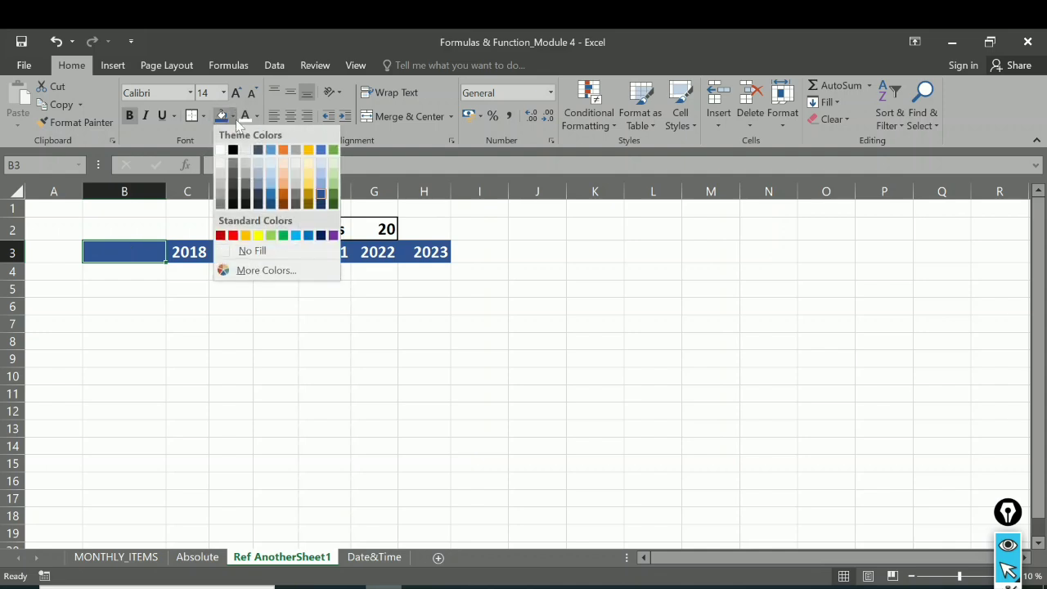
{"action": "left_click", "coordinate": [334, 194]}
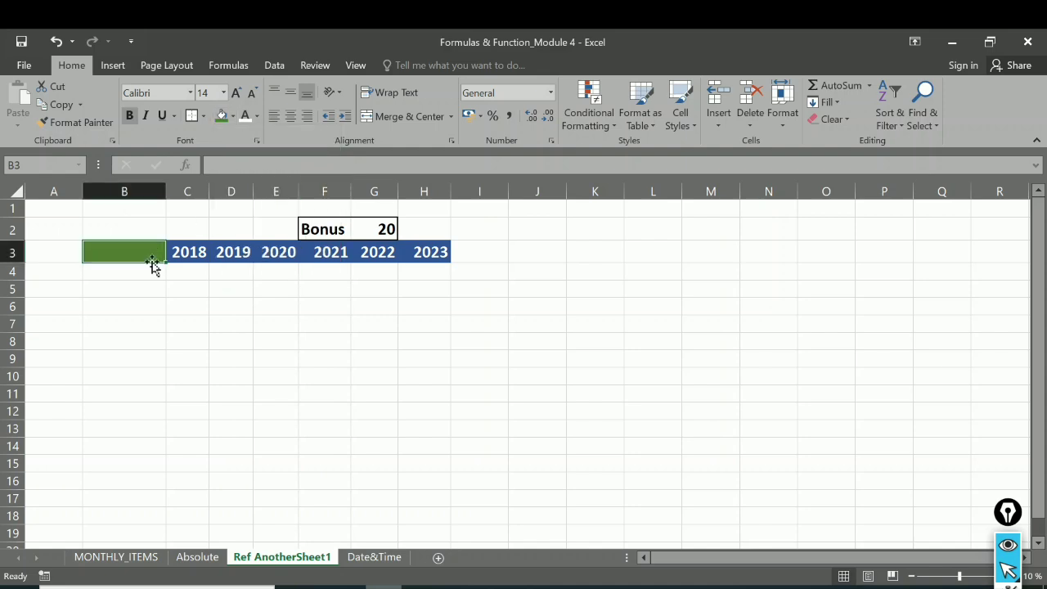
Step: Link B4 to the Absolute sheet's Total row with =Absolute!B15 and fill the formula across to H4
{"action": "left_click", "coordinate": [125, 274]}
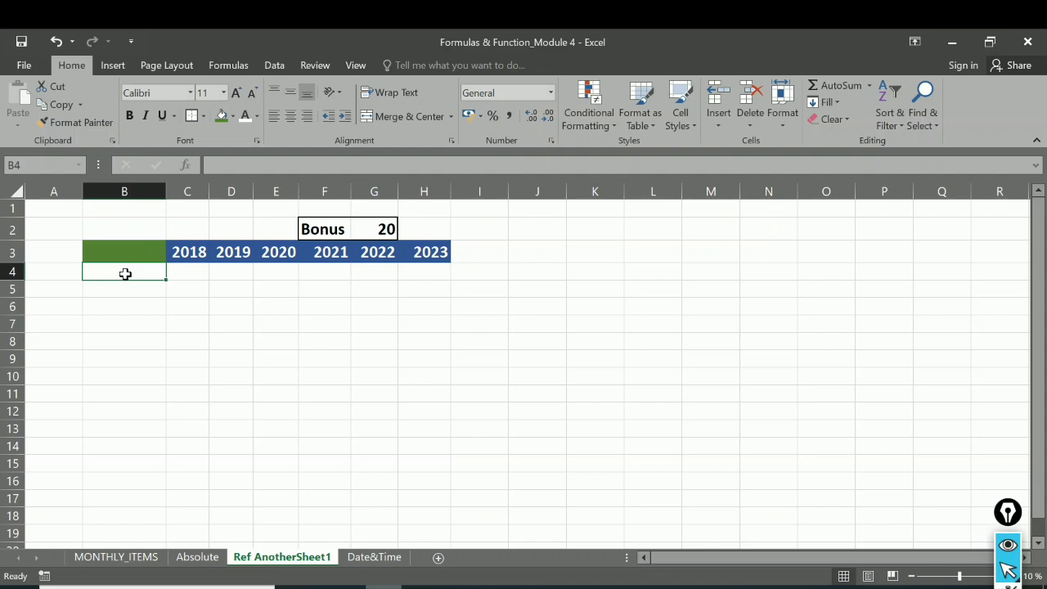
{"action": "type", "text": "T"}
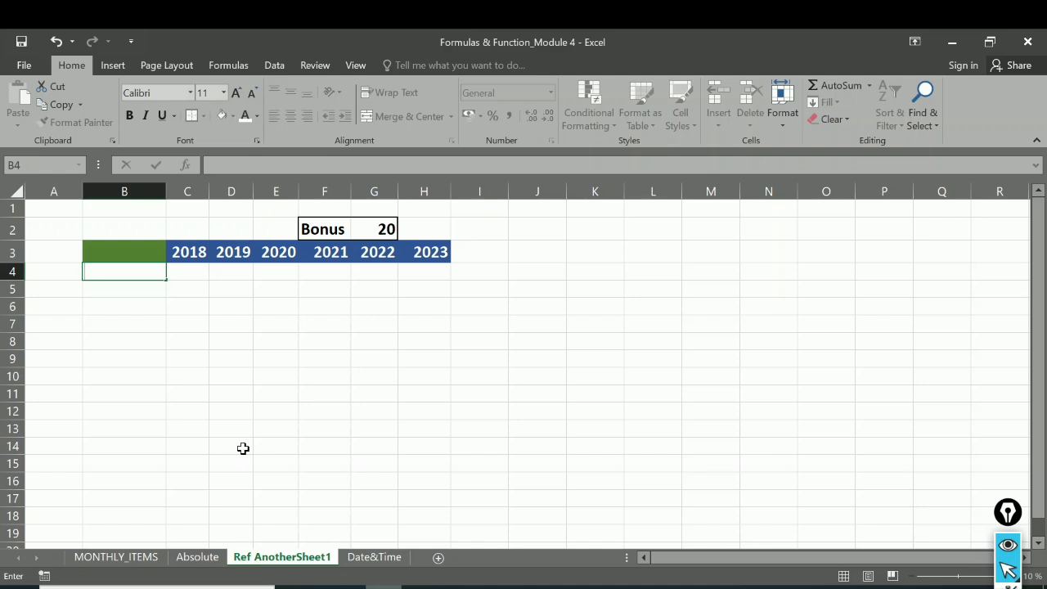
{"action": "type", "text": "="}
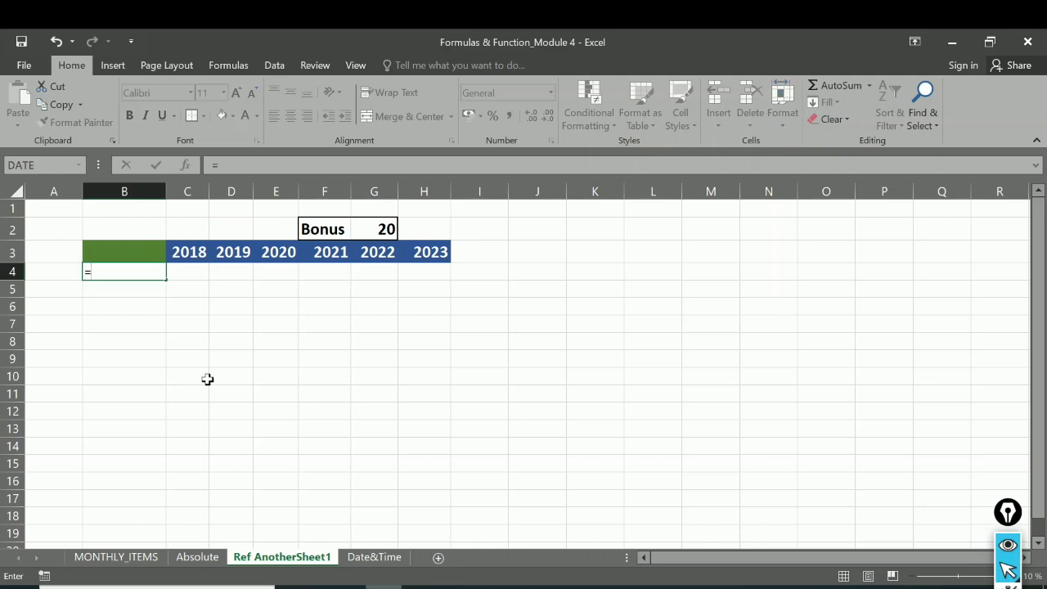
{"action": "left_click", "coordinate": [198, 557]}
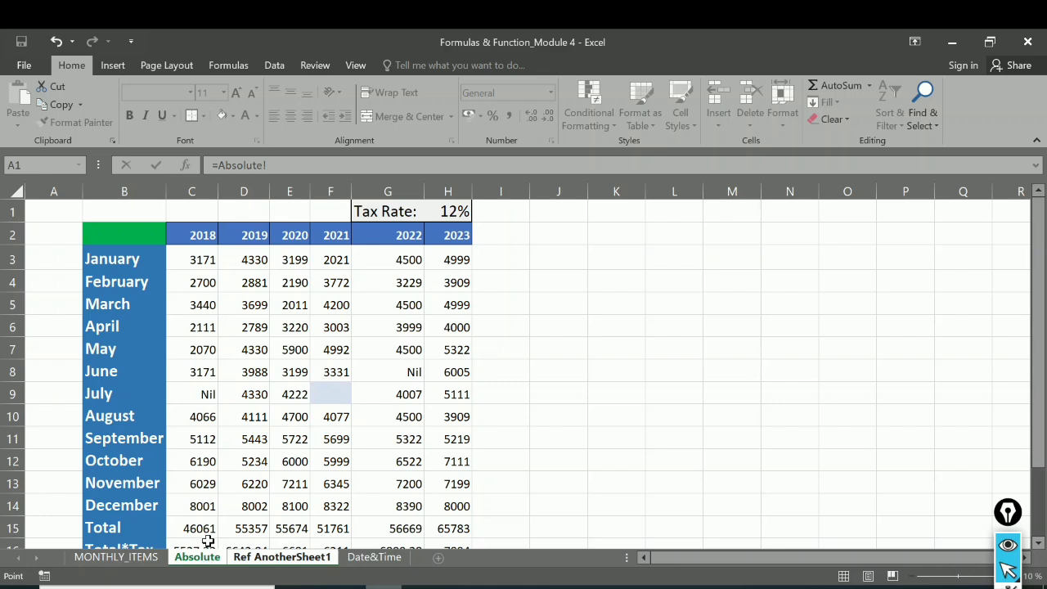
{"action": "left_click", "coordinate": [106, 531]}
{"action": "key", "text": "ctrl+Page_Down"}
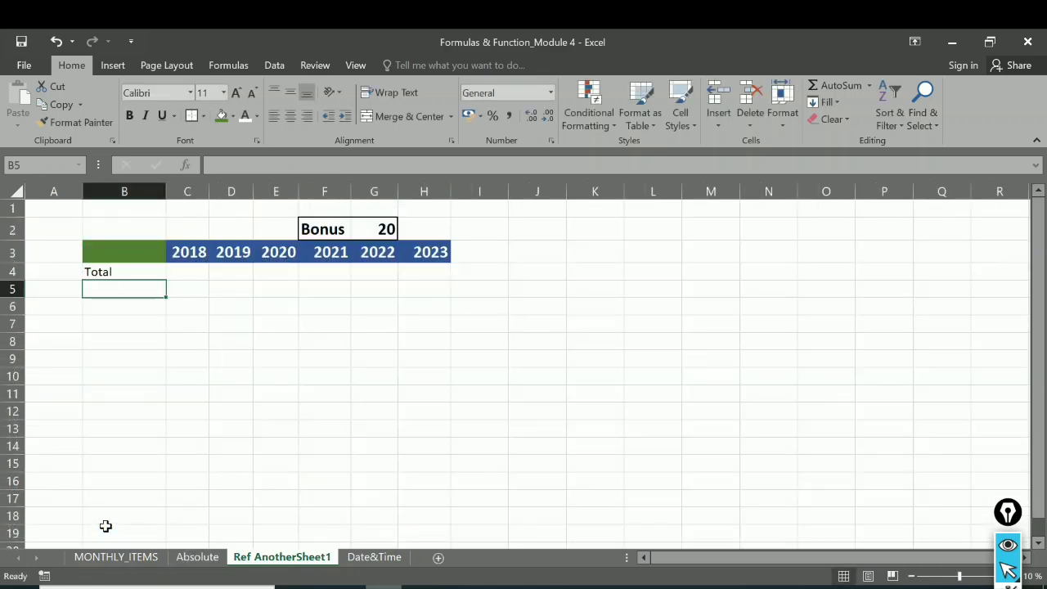
{"action": "left_click", "coordinate": [122, 270]}
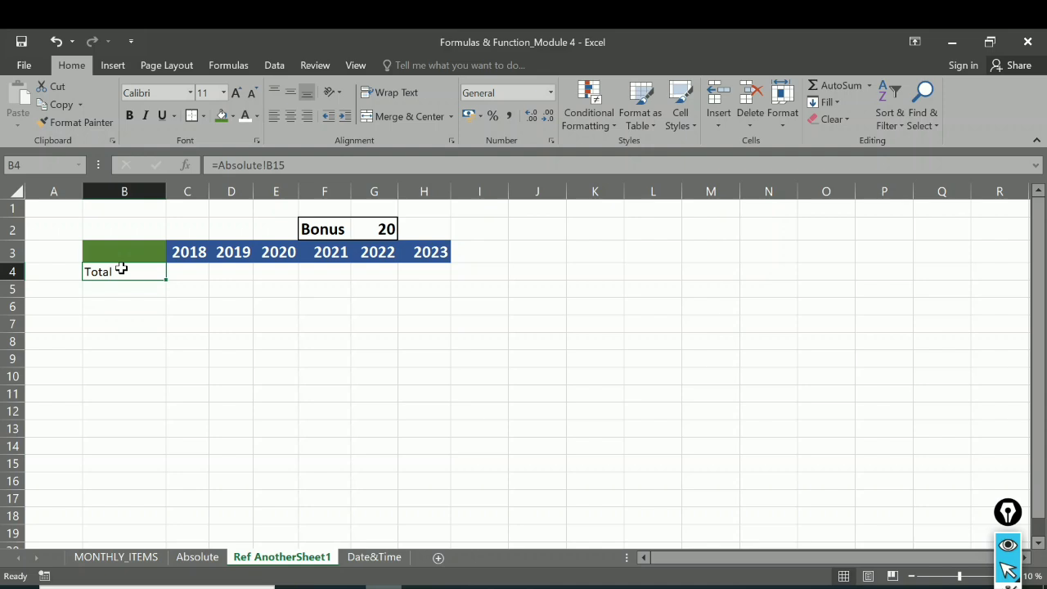
{"action": "left_click_drag", "start_coordinate": [164, 279], "coordinate": [436, 275]}
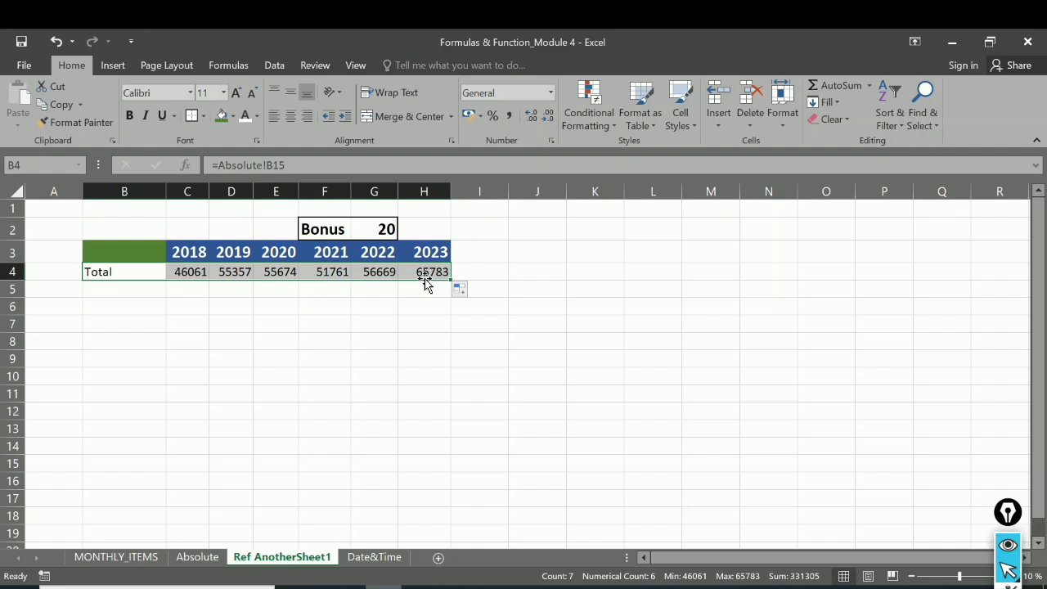
Step: Make the Total label in B4 bold at font size 12
{"action": "left_click", "coordinate": [126, 274]}
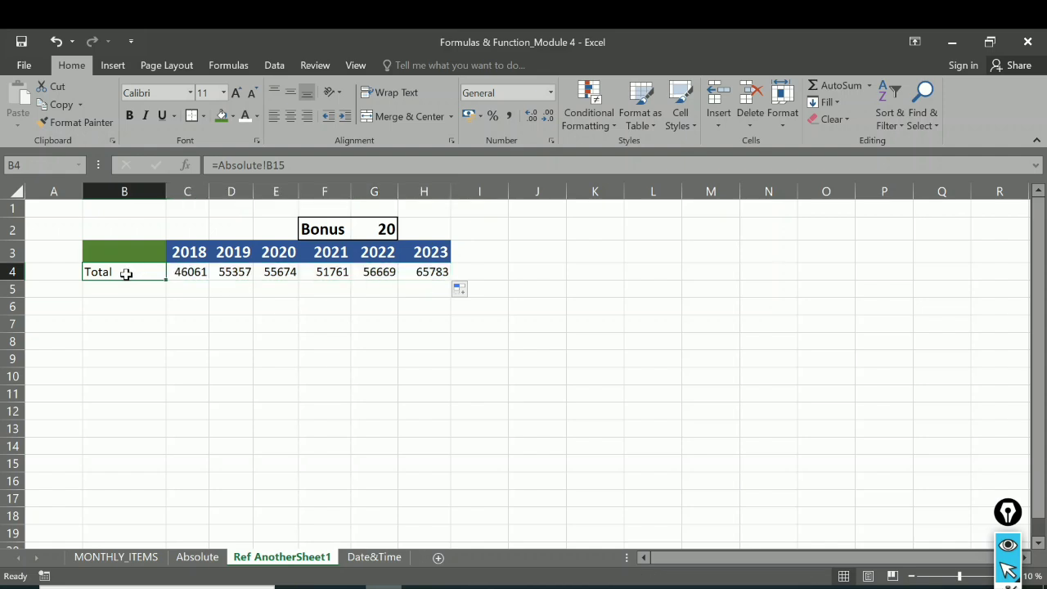
{"action": "left_click", "coordinate": [128, 116]}
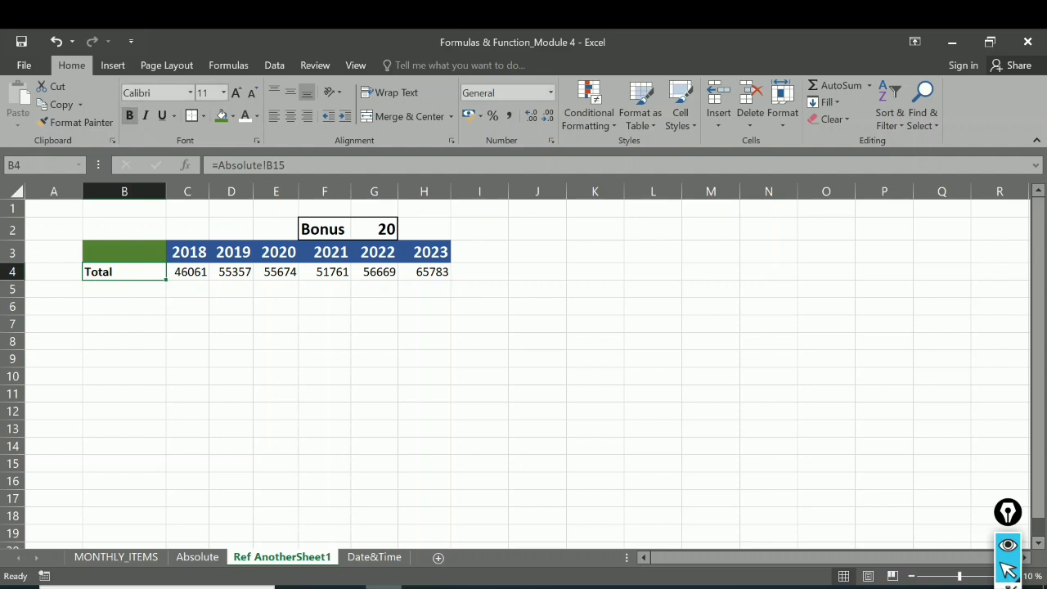
{"action": "left_click", "coordinate": [236, 92]}
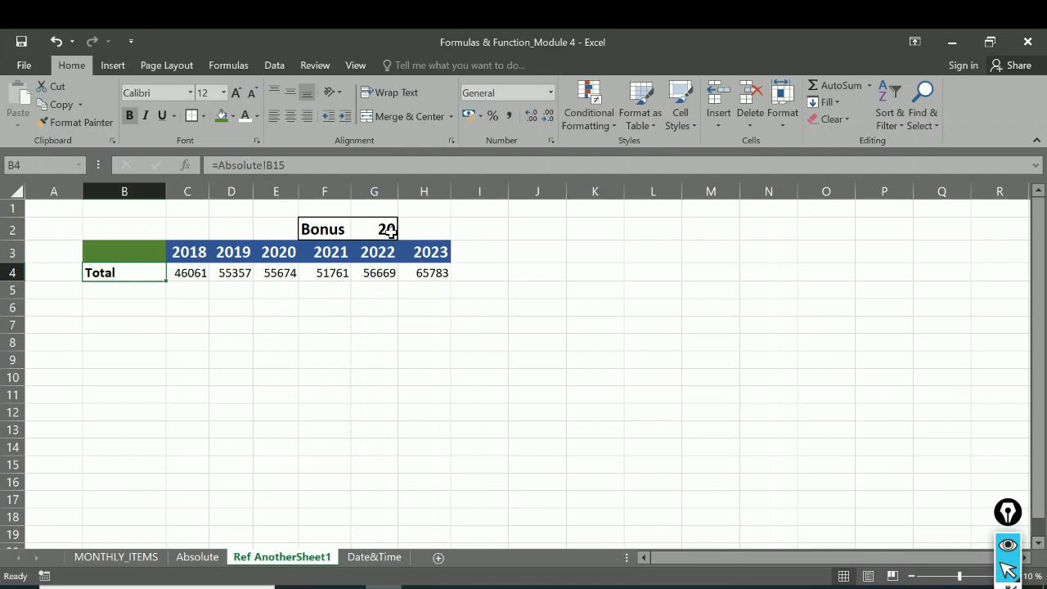
Step: Enter the label Total+Bonus in B5 and make it bold at font size 12
{"action": "left_click", "coordinate": [124, 290]}
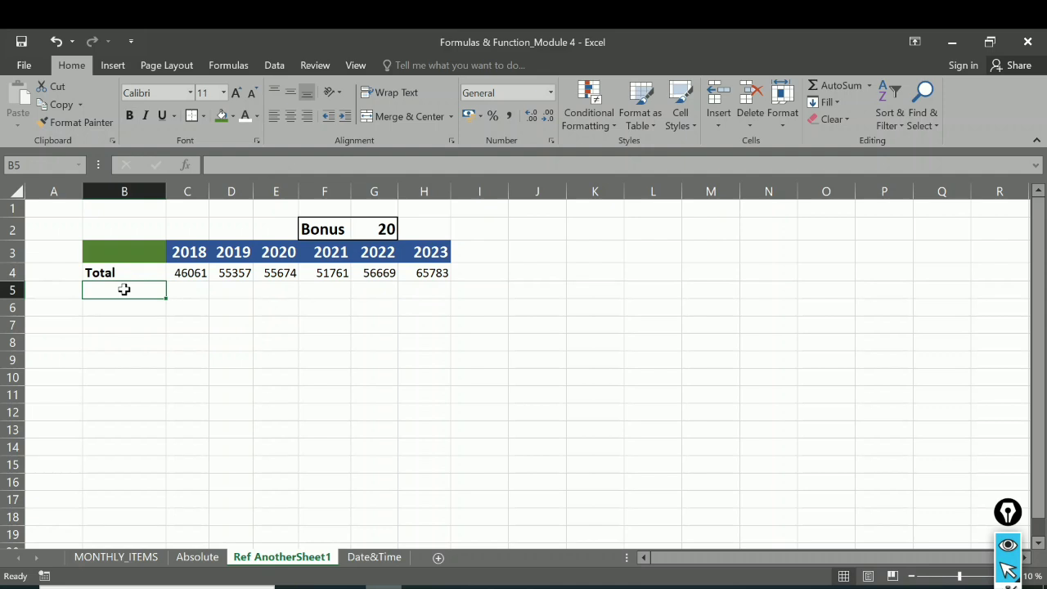
{"action": "type", "text": "Total"}
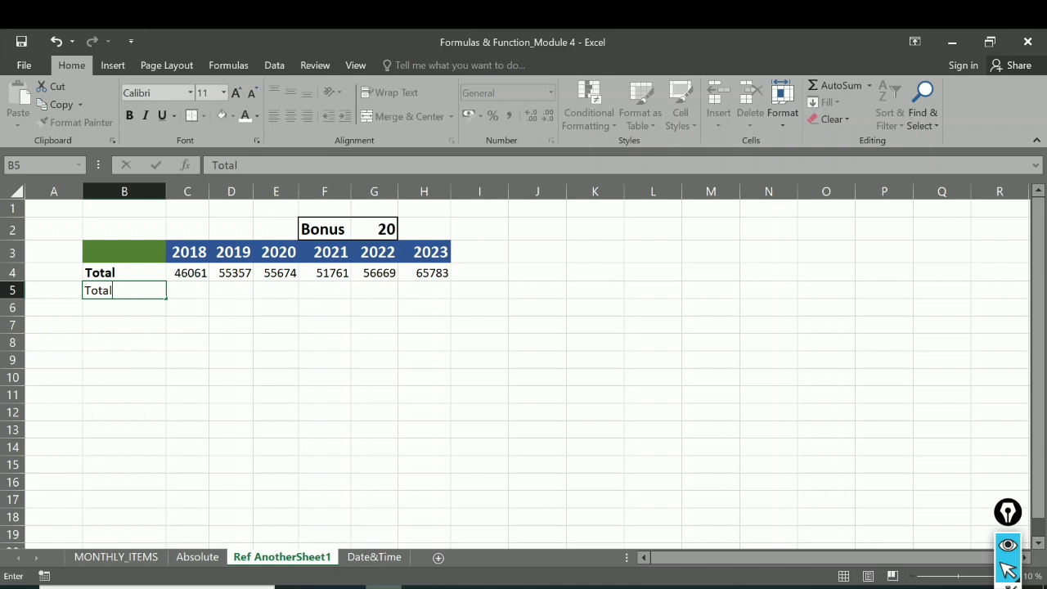
{"action": "type", "text": "+Bonus"}
{"action": "left_click", "coordinate": [196, 292]}
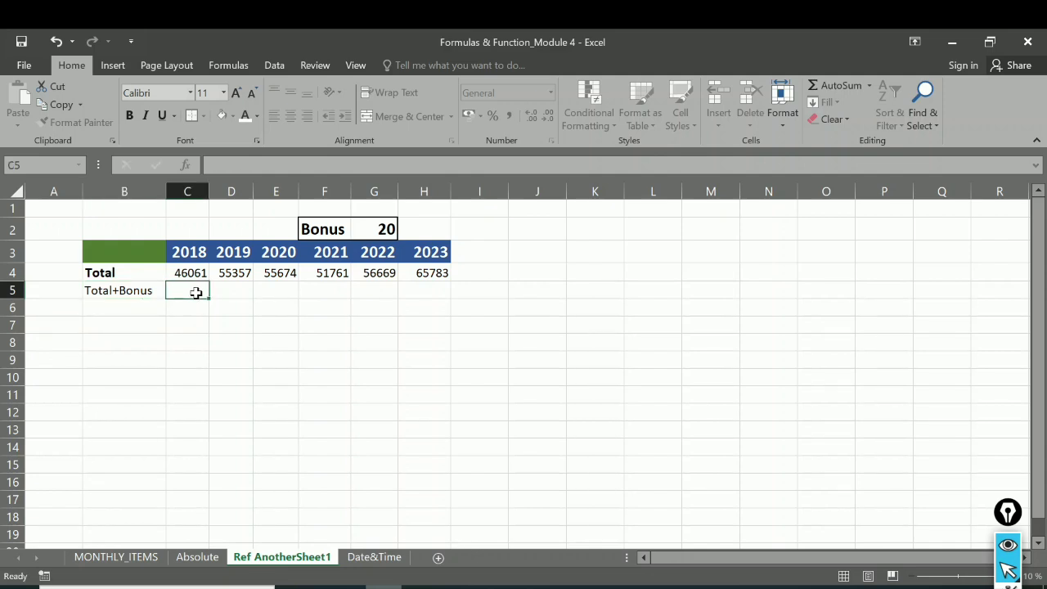
{"action": "left_click", "coordinate": [134, 290]}
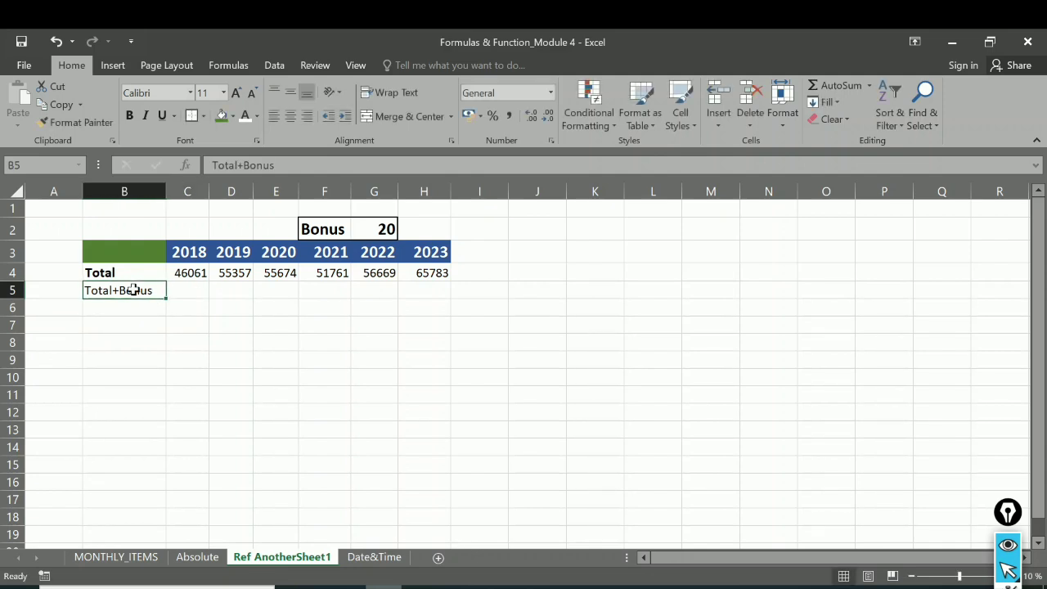
{"action": "left_click", "coordinate": [130, 116]}
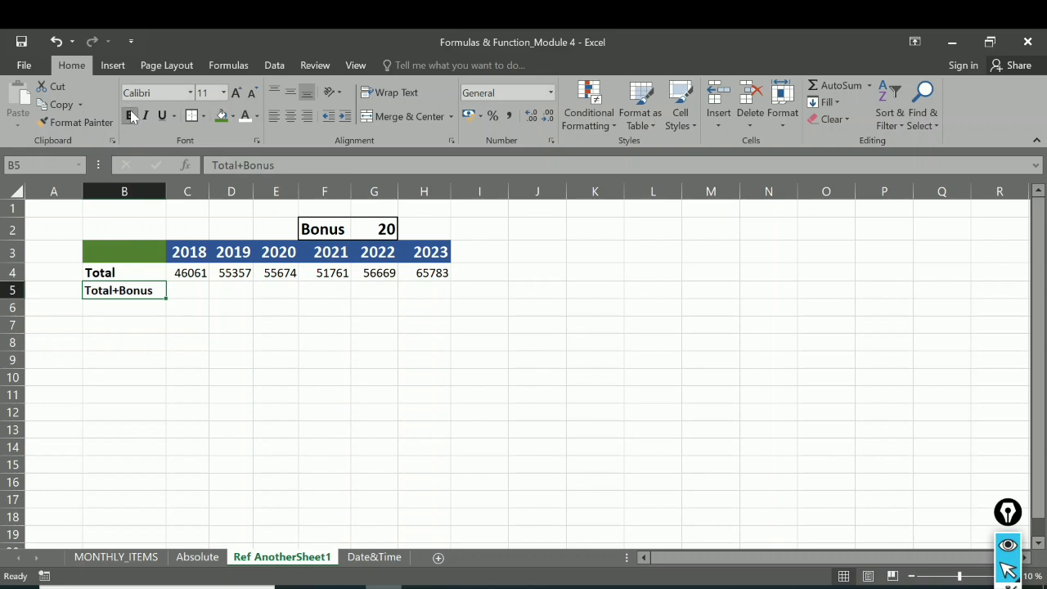
{"action": "left_click", "coordinate": [130, 115]}
{"action": "left_click", "coordinate": [130, 115]}
{"action": "left_click", "coordinate": [239, 93]}
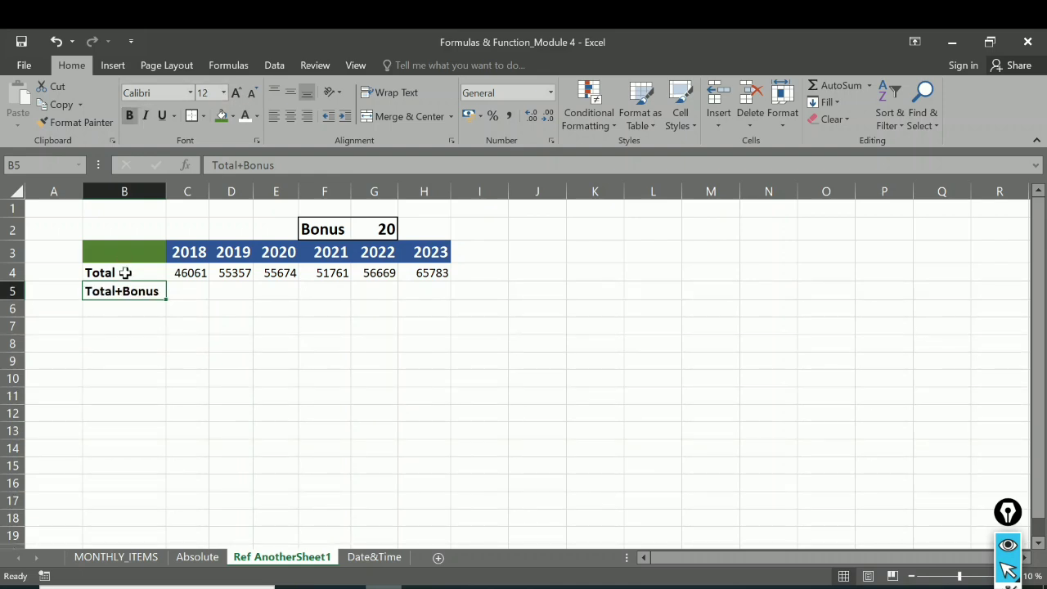
Step: Enter the formula =C4+G2 in C5 to add the bonus to the 2018 total
{"action": "left_click", "coordinate": [183, 293]}
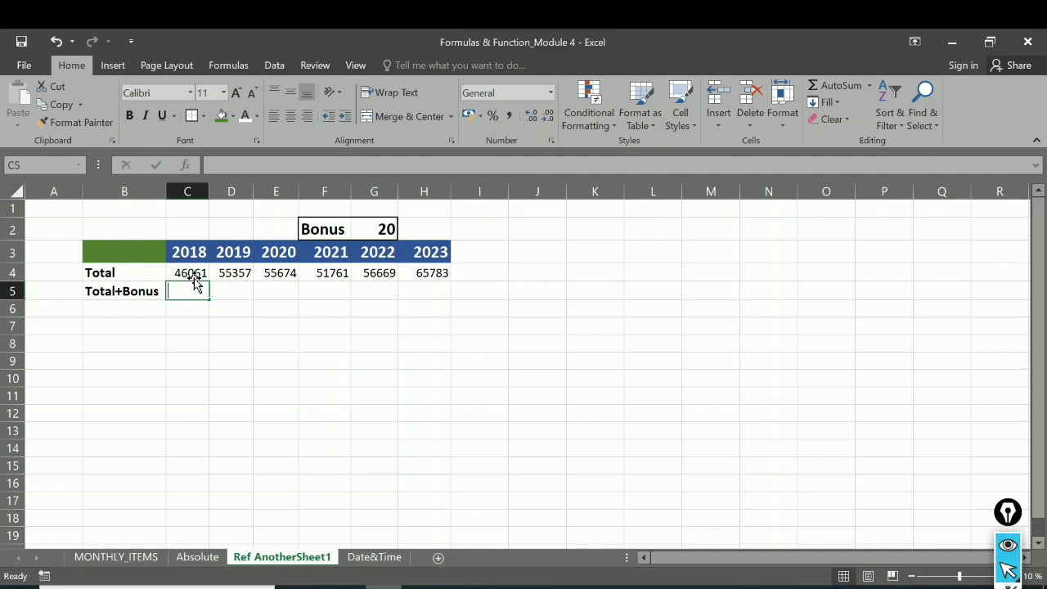
{"action": "type", "text": "="}
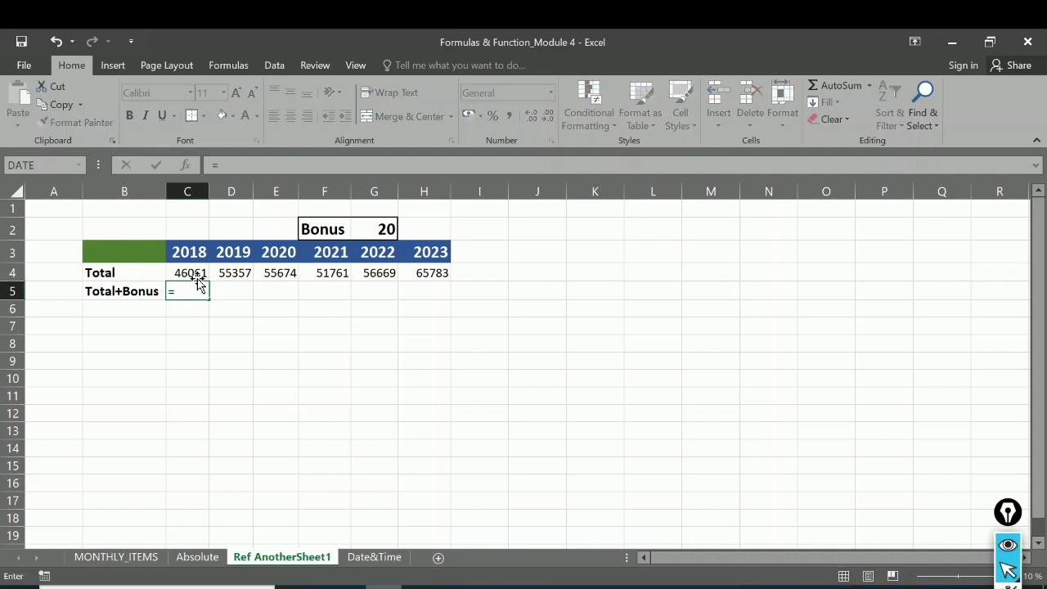
{"action": "left_click", "coordinate": [196, 272]}
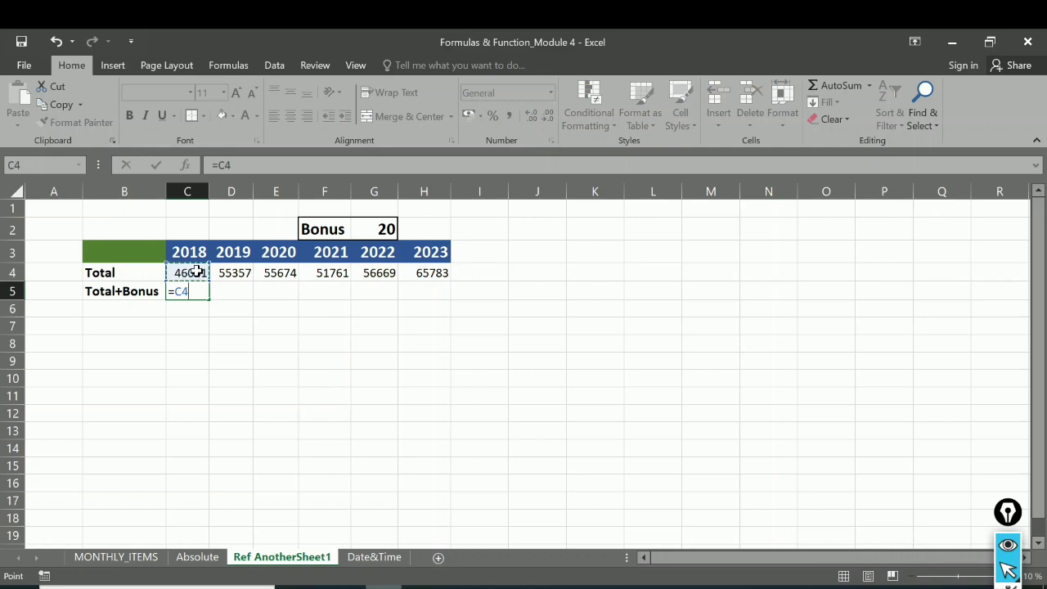
{"action": "type", "text": "+"}
{"action": "left_click", "coordinate": [386, 228]}
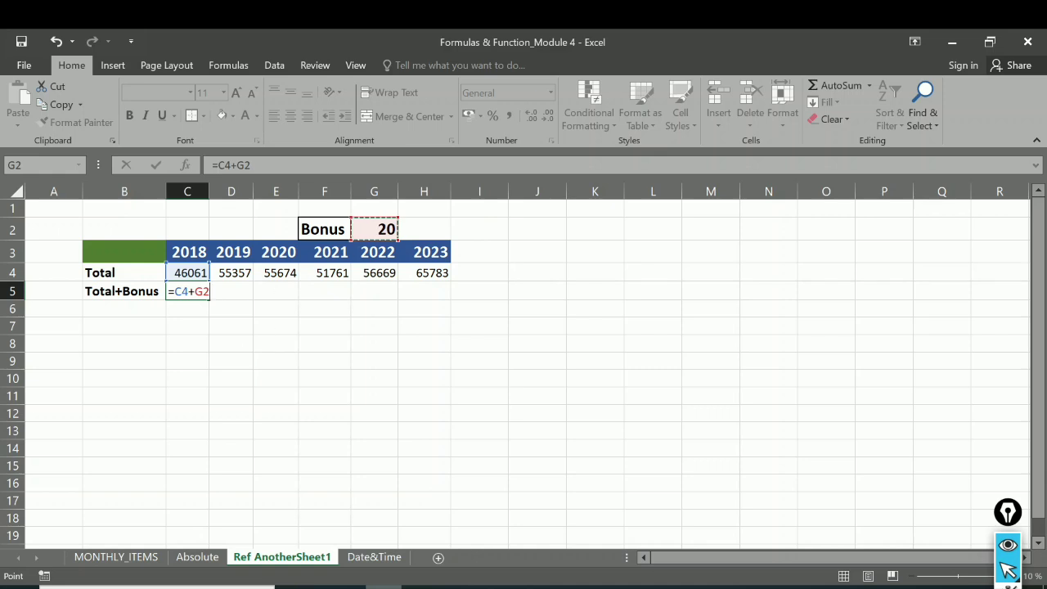
{"action": "key", "text": "Return"}
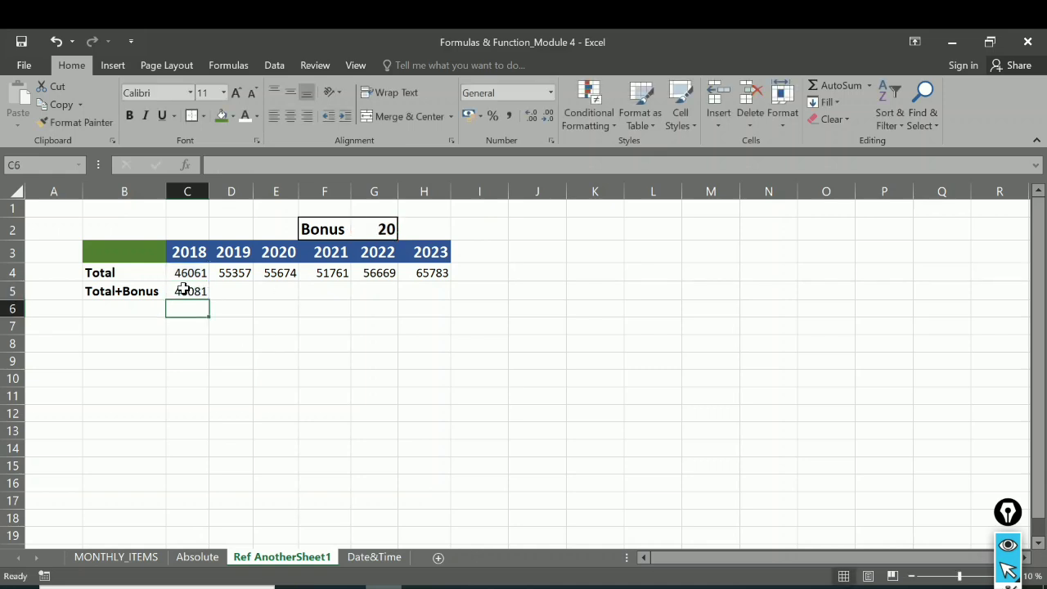
Step: Fill the C5 formula across to H5 and check the copied formula in D5 against the bonus cell
{"action": "left_click", "coordinate": [183, 288]}
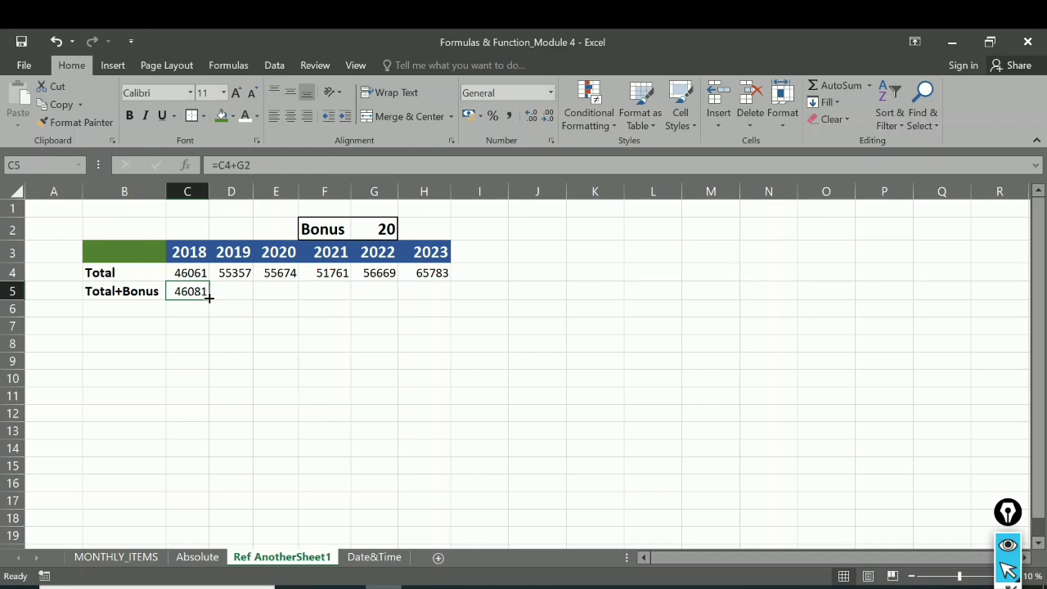
{"action": "left_click_drag", "start_coordinate": [209, 298], "coordinate": [446, 286]}
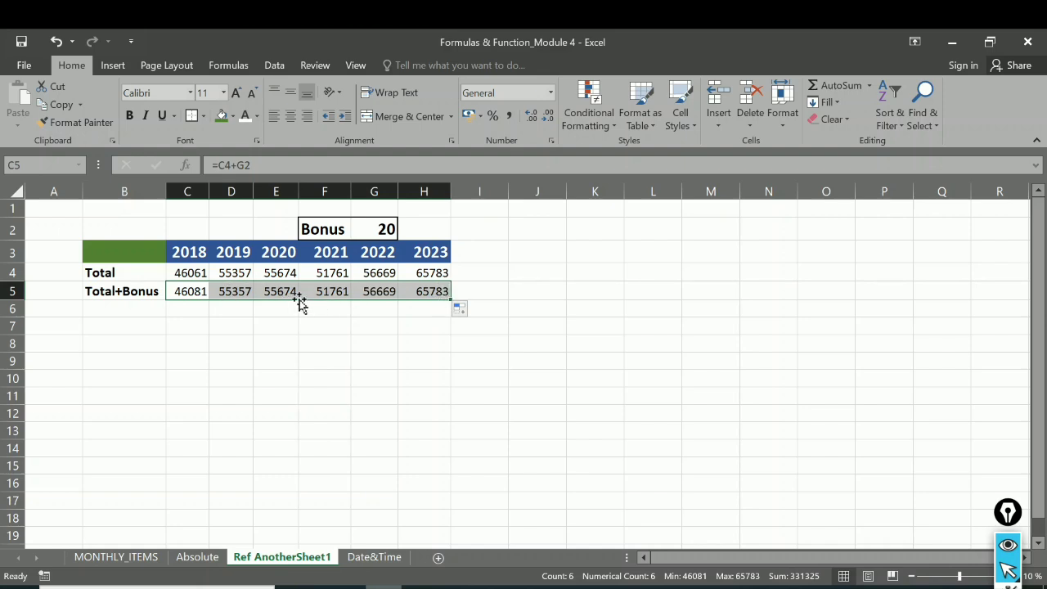
{"action": "left_click", "coordinate": [247, 293]}
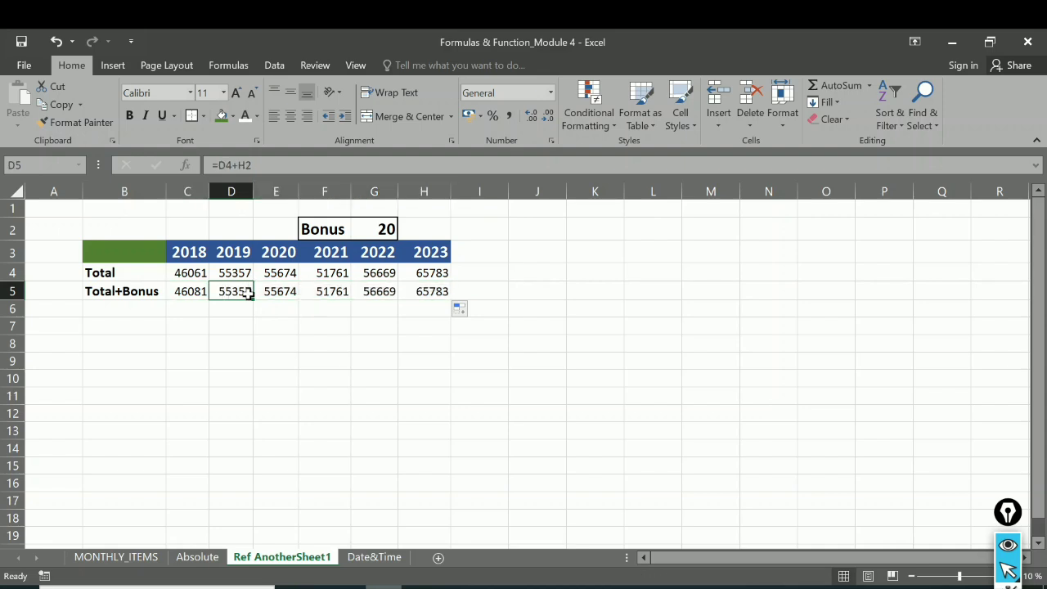
{"action": "left_click", "coordinate": [378, 229]}
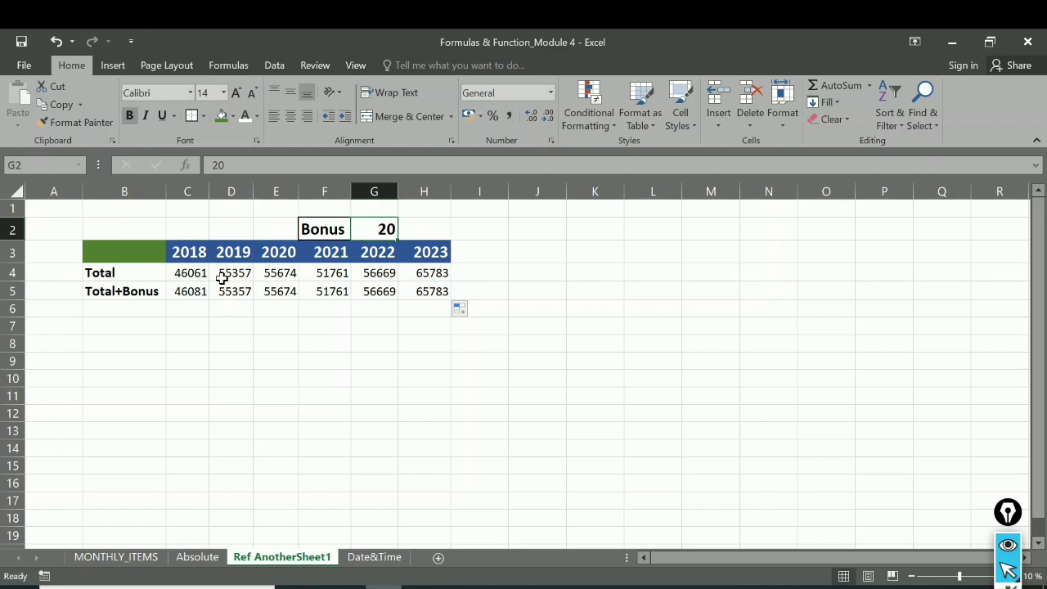
Step: Make the bonus reference absolute so C5 reads =C4+$G$2, and fill the formula across to H5
{"action": "left_click", "coordinate": [189, 292]}
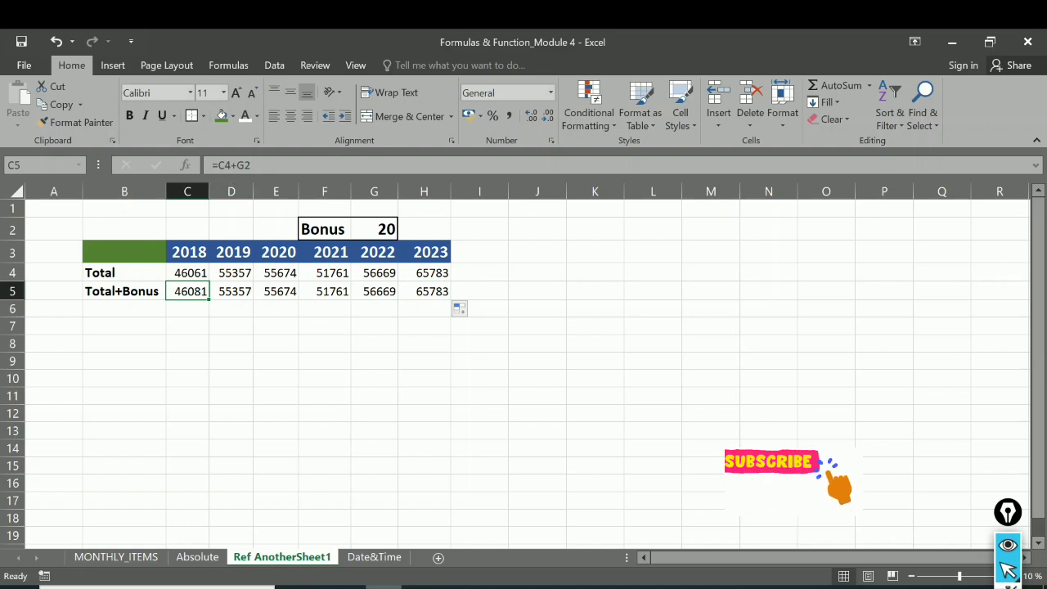
{"action": "left_click", "coordinate": [236, 166]}
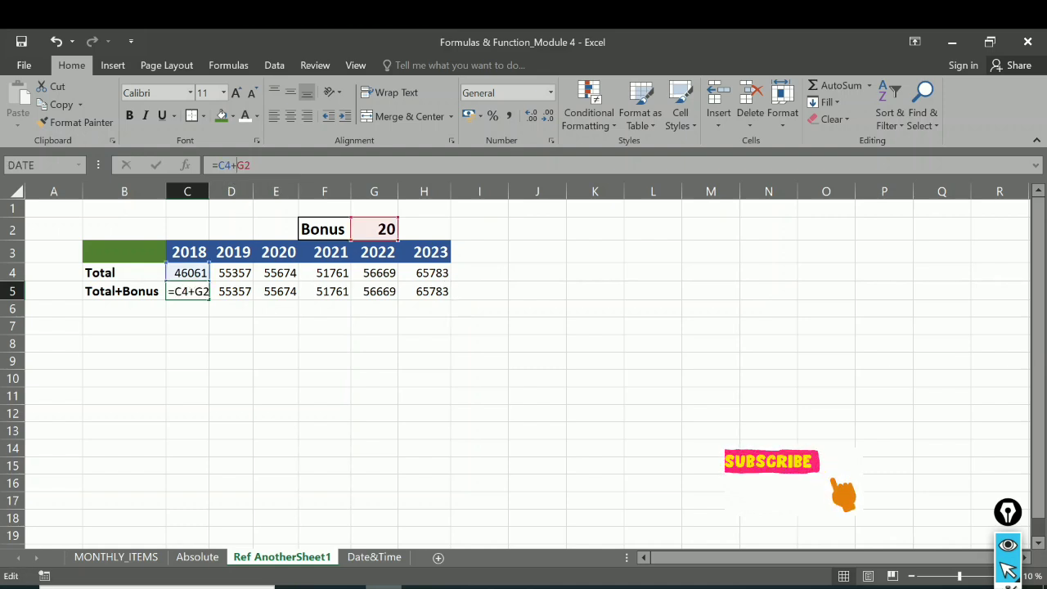
{"action": "type", "text": "$G"}
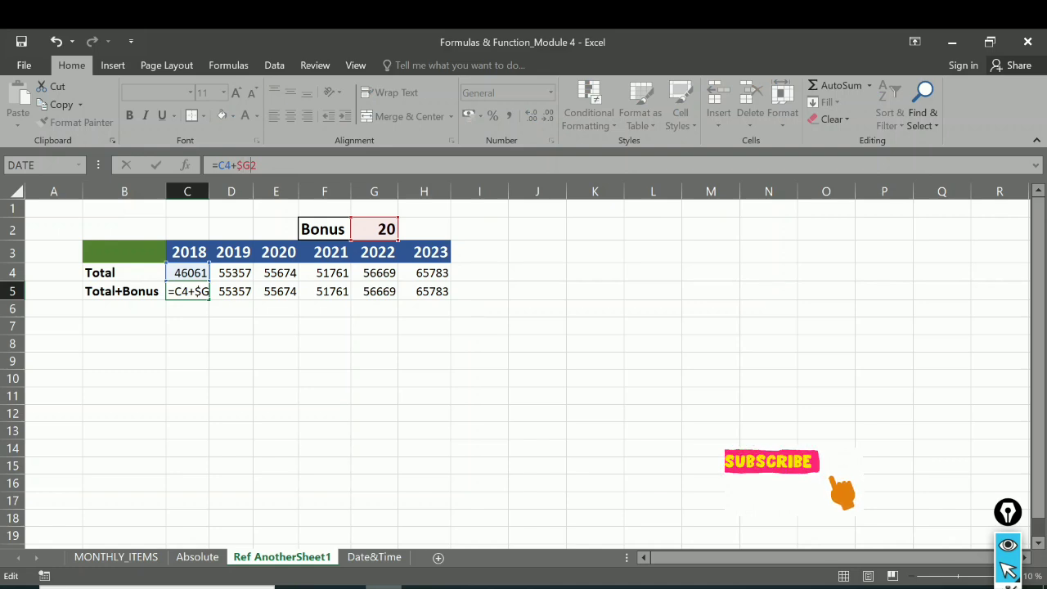
{"action": "type", "text": "$"}
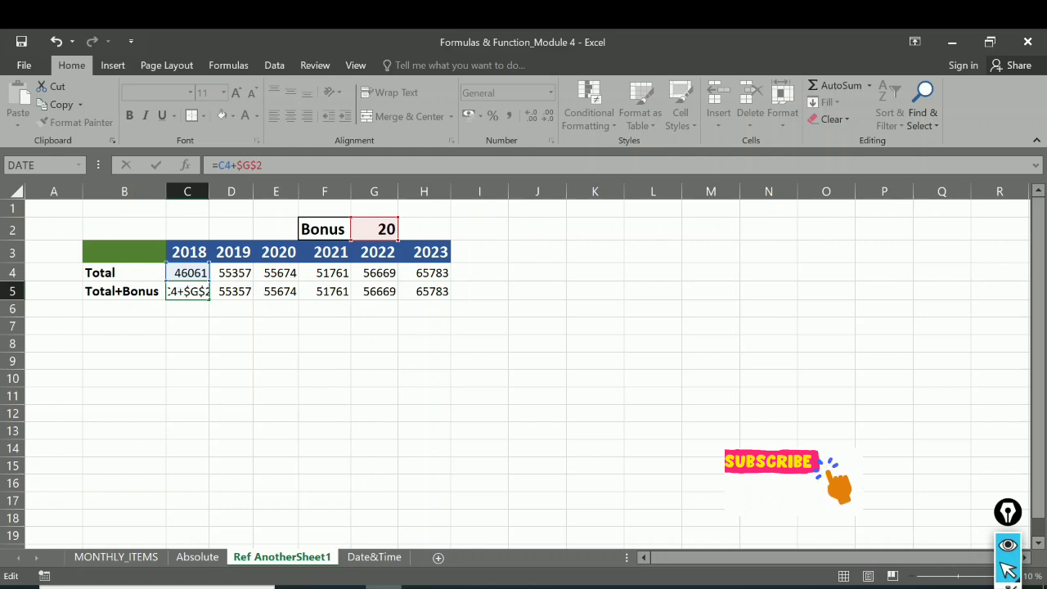
{"action": "key", "text": "Return"}
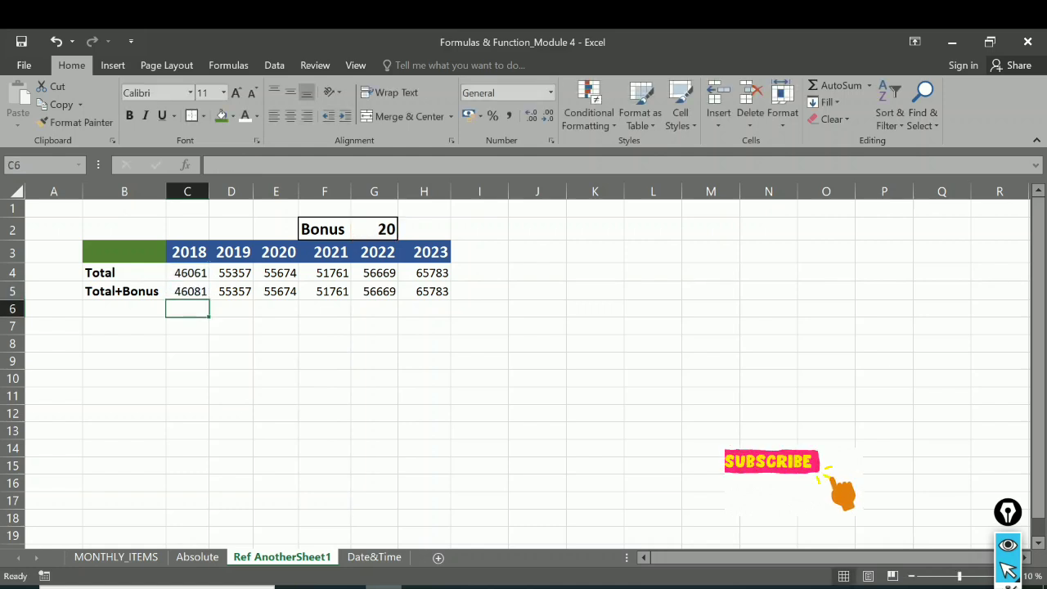
{"action": "left_click", "coordinate": [195, 292]}
{"action": "left_click_drag", "start_coordinate": [210, 301], "coordinate": [439, 297]}
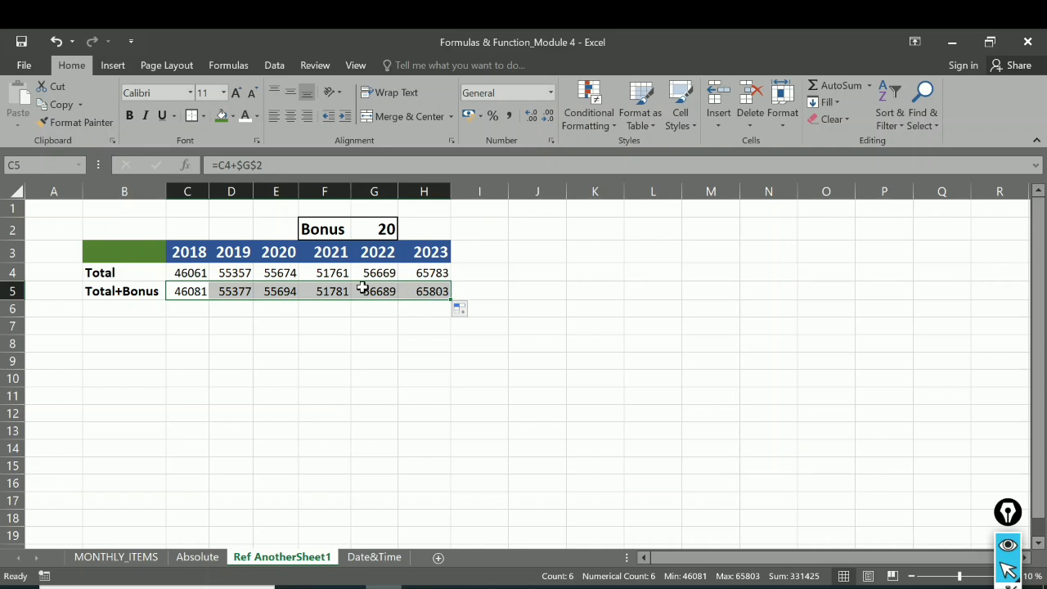
Step: Examine the Total+Bonus formulas from C5 to H5 to compare their relative references with the absolute bonus reference
{"action": "left_click", "coordinate": [242, 295]}
{"action": "left_click", "coordinate": [288, 272]}
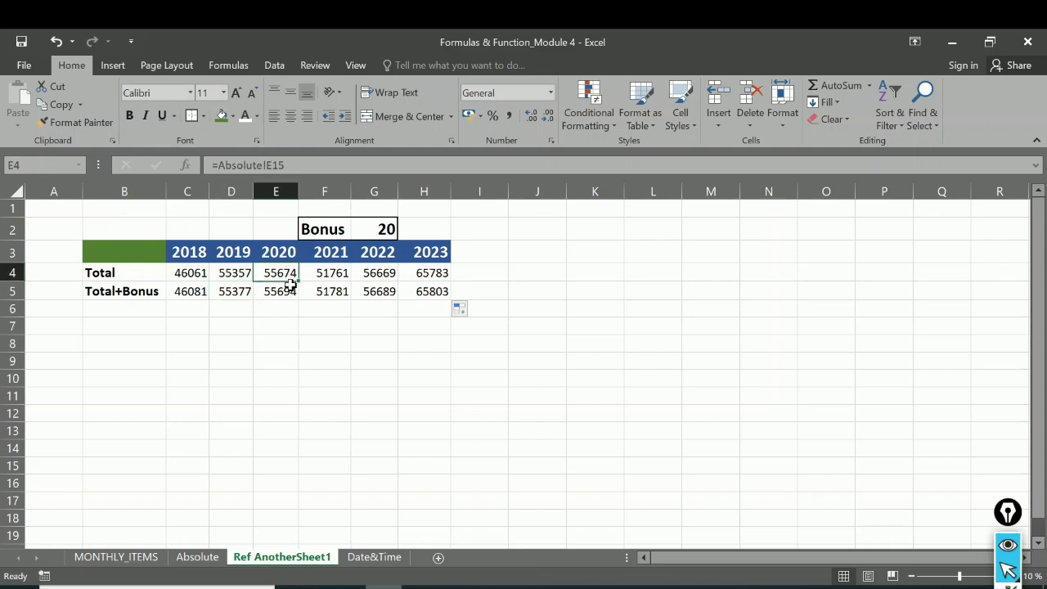
{"action": "left_click", "coordinate": [291, 292]}
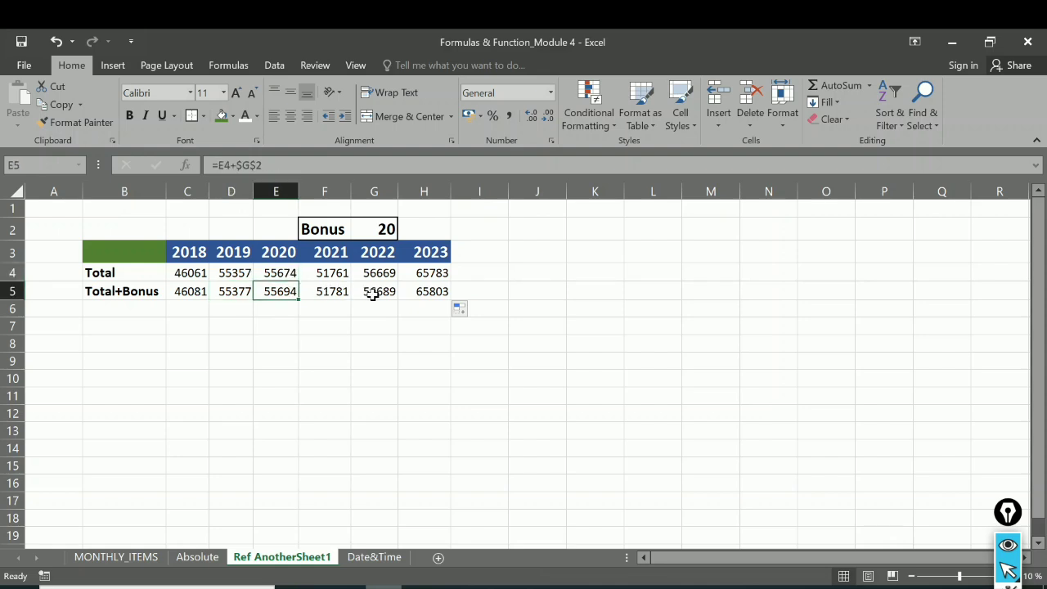
{"action": "left_click", "coordinate": [222, 291]}
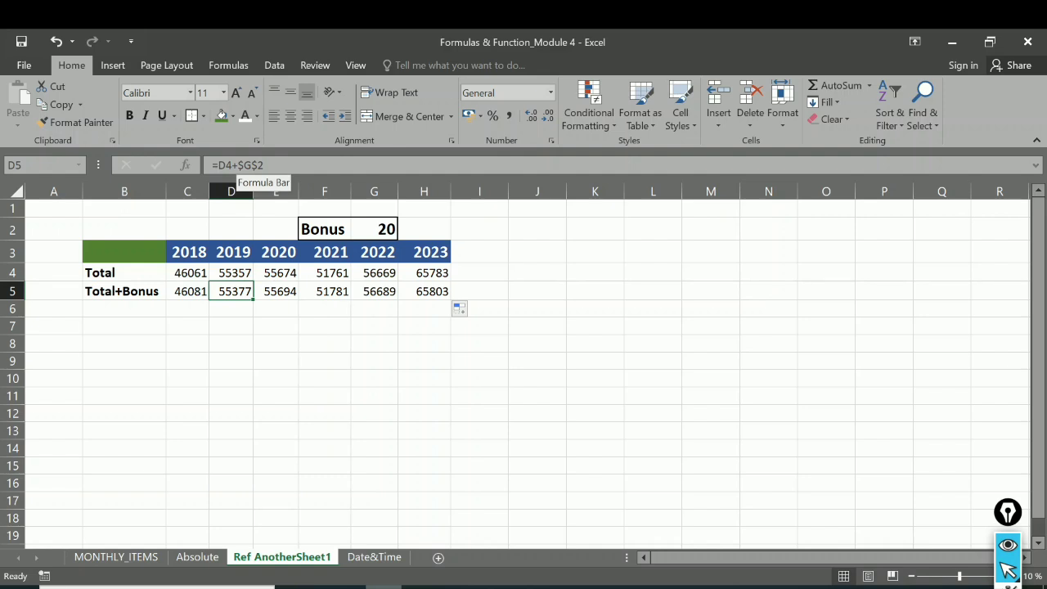
{"action": "left_click", "coordinate": [192, 291]}
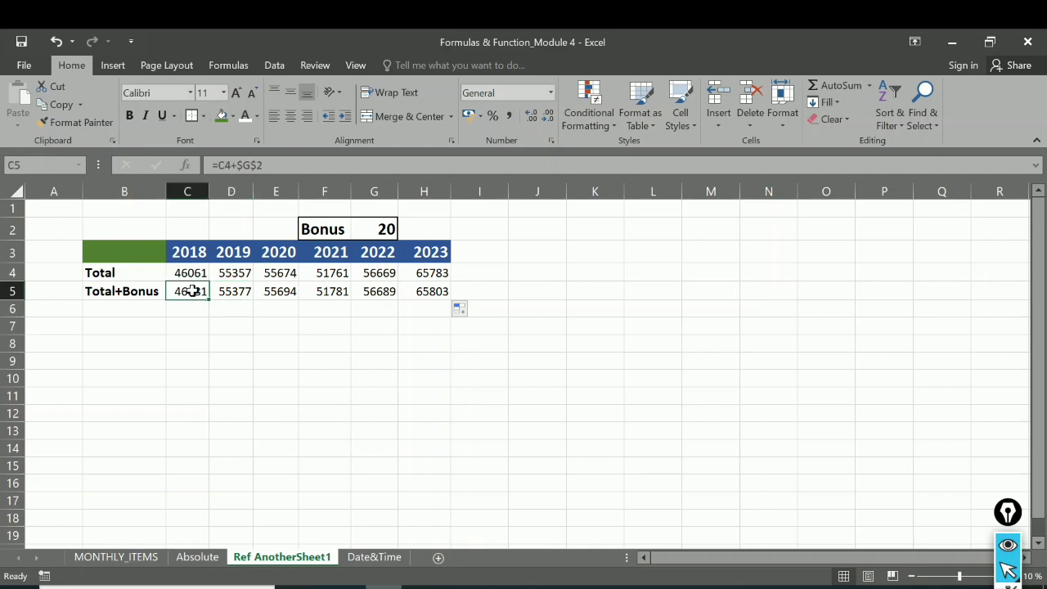
{"action": "left_click", "coordinate": [232, 292]}
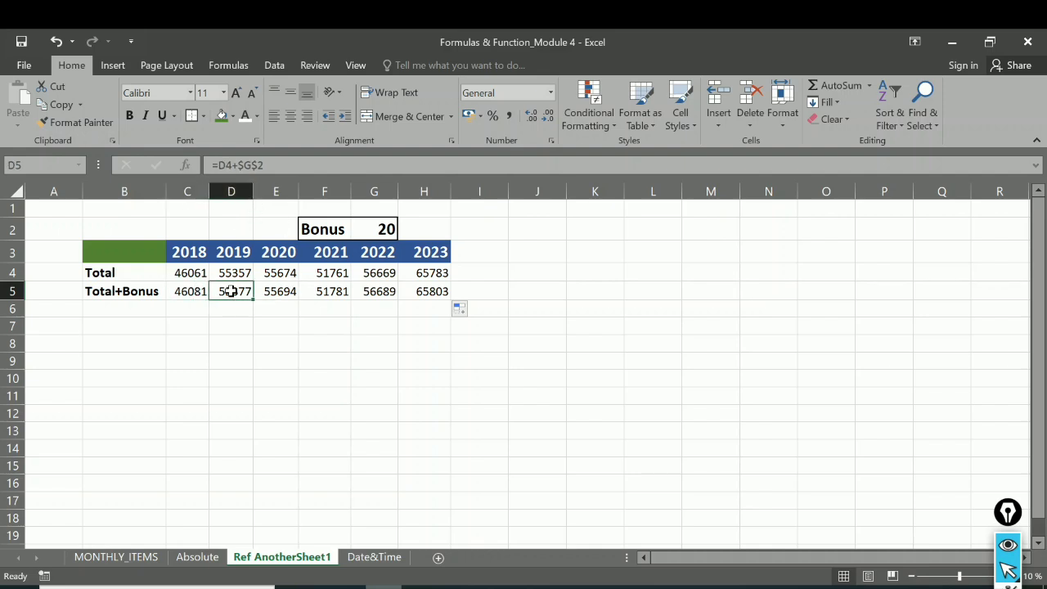
{"action": "left_click", "coordinate": [277, 293]}
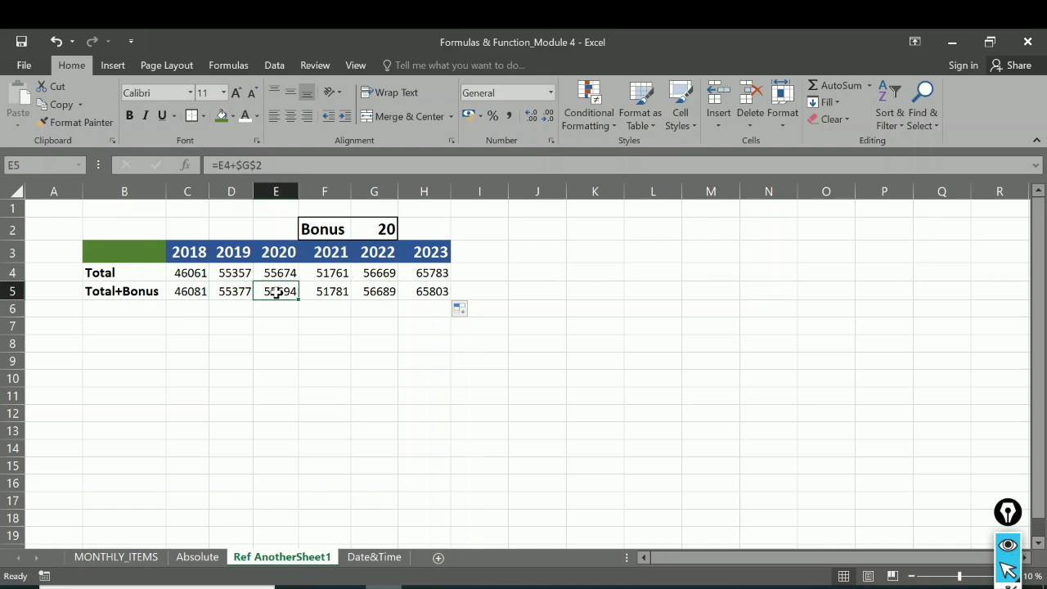
{"action": "left_click", "coordinate": [336, 291]}
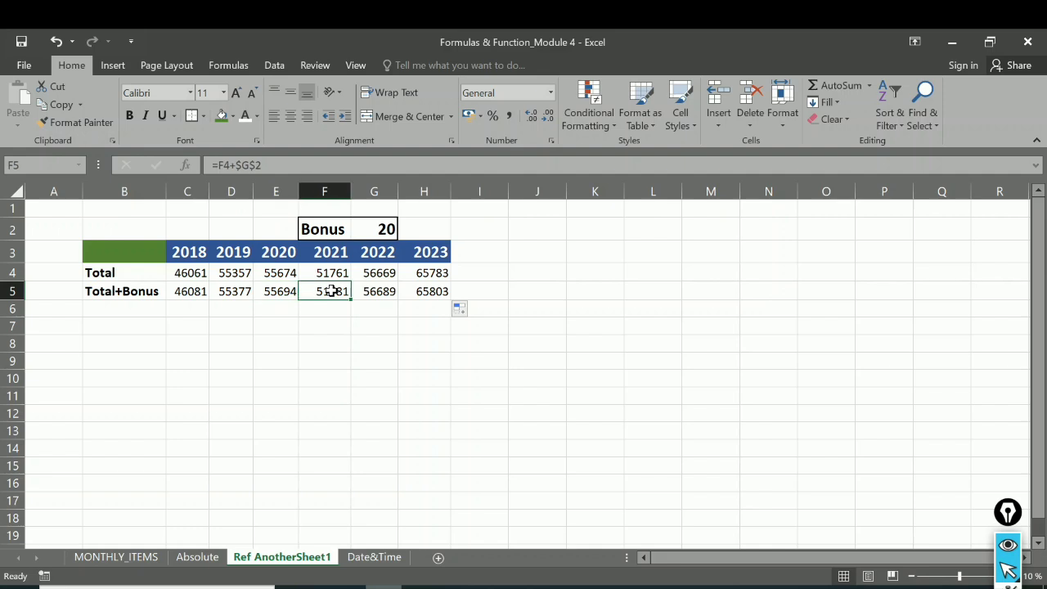
{"action": "left_click", "coordinate": [376, 294]}
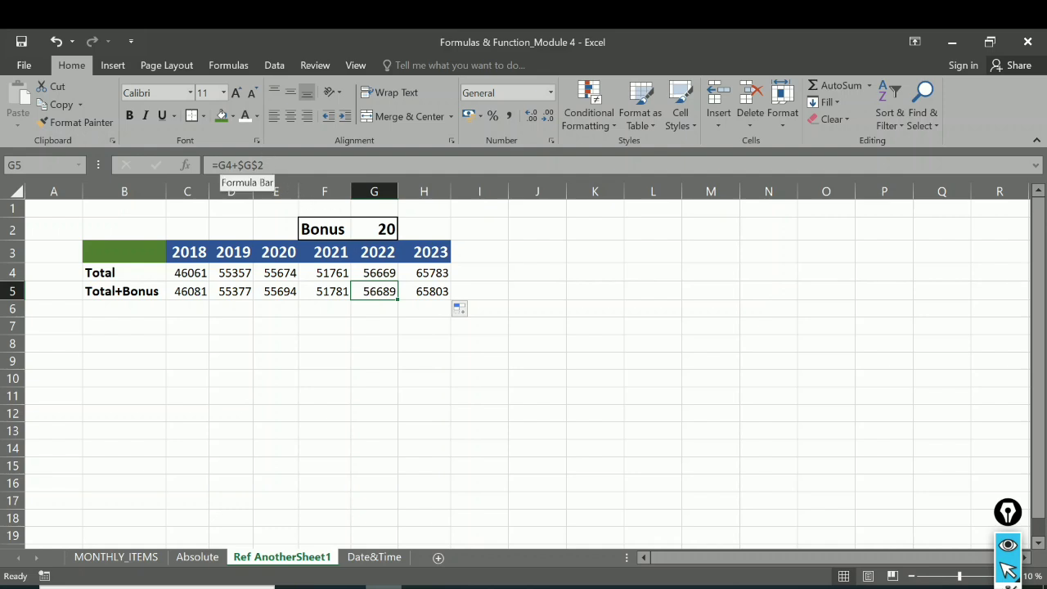
{"action": "left_click", "coordinate": [434, 291]}
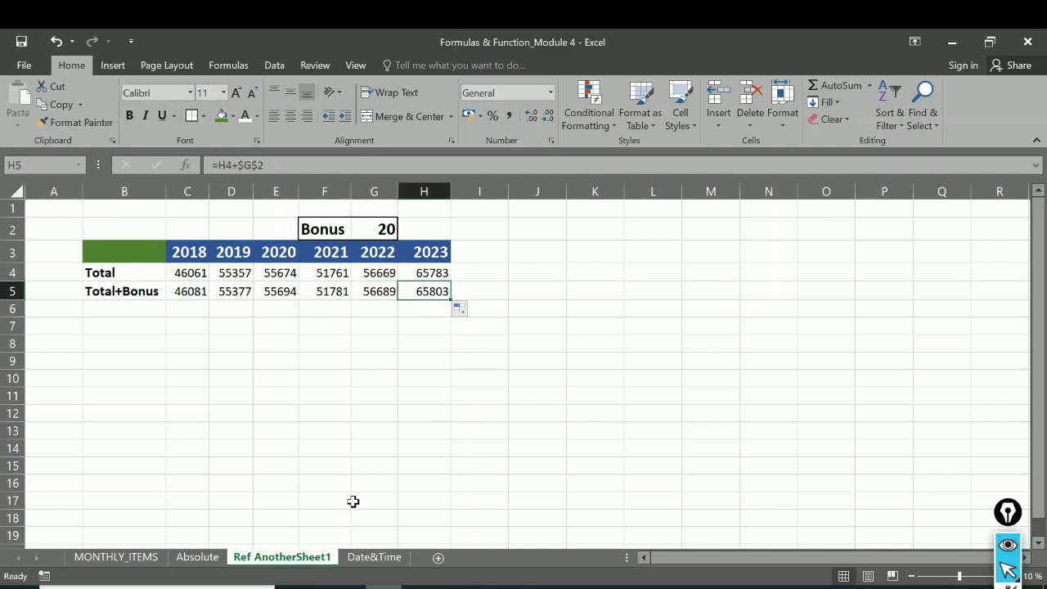
Step: Link B7 to the August label on the Absolute sheet with =Absolute!B10
{"action": "left_click", "coordinate": [120, 323]}
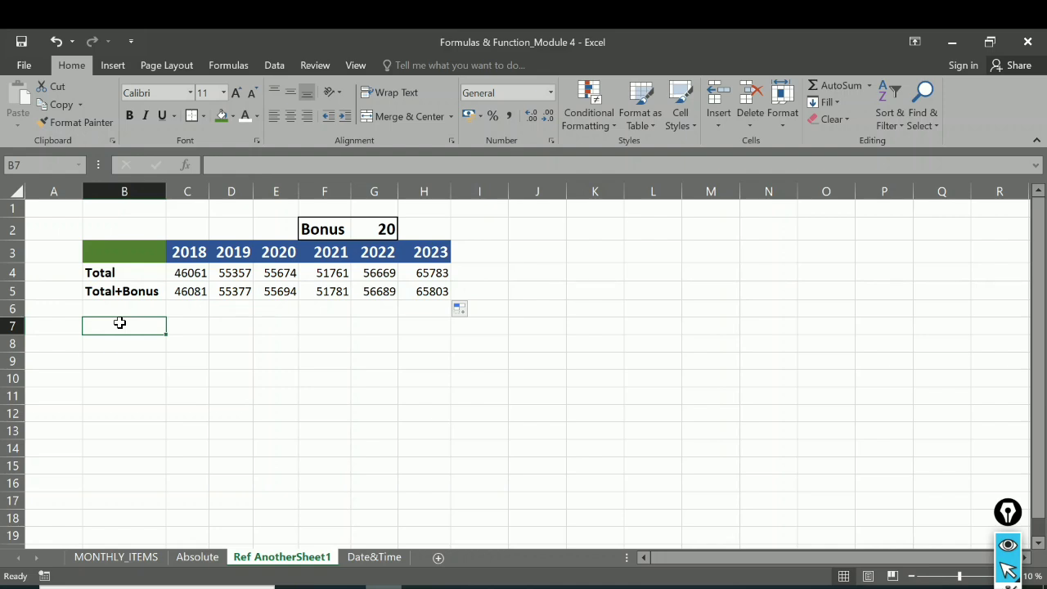
{"action": "type", "text": "="}
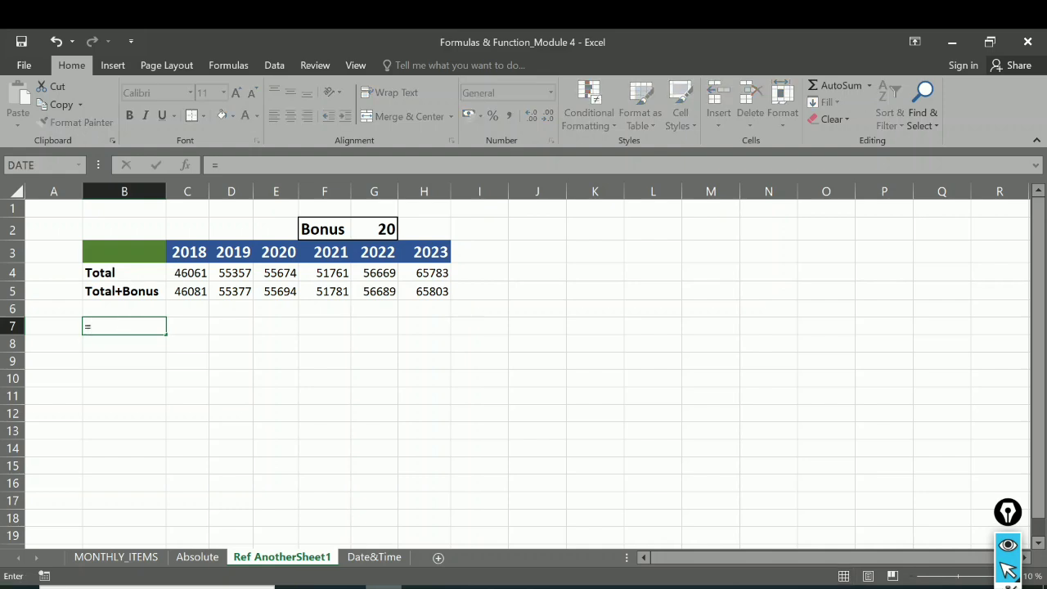
{"action": "left_click", "coordinate": [197, 558]}
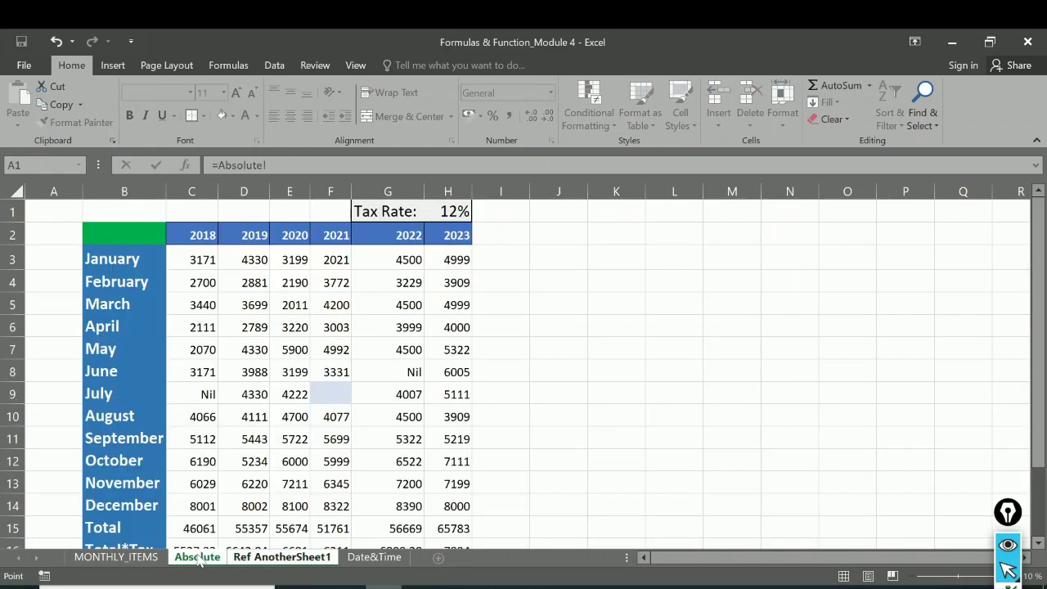
{"action": "left_click", "coordinate": [120, 415]}
{"action": "key", "text": "Return"}
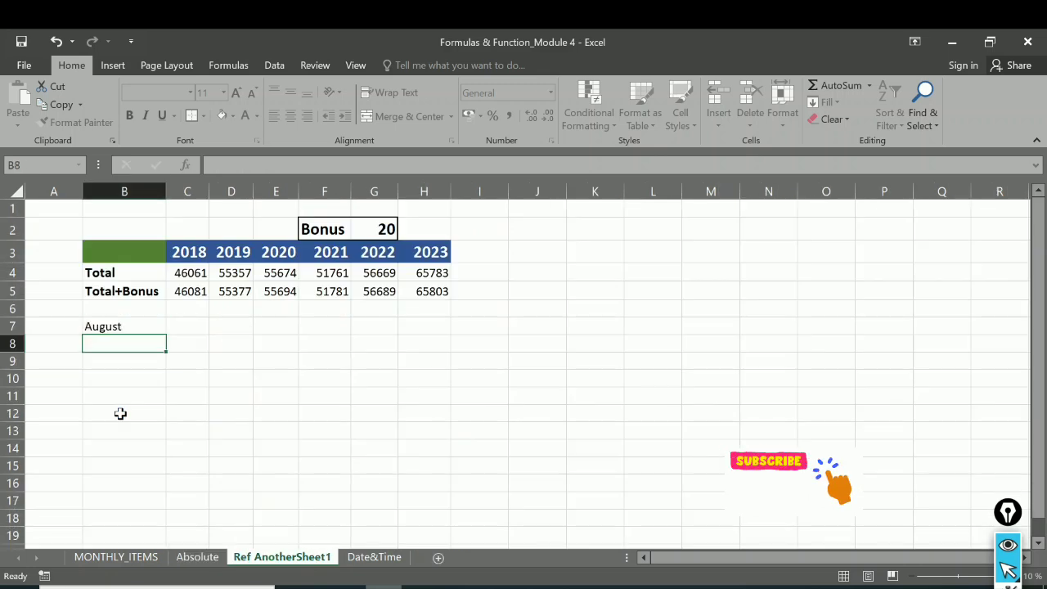
Step: Check the reference in B7 against the August label on the Absolute sheet
{"action": "left_click", "coordinate": [106, 325]}
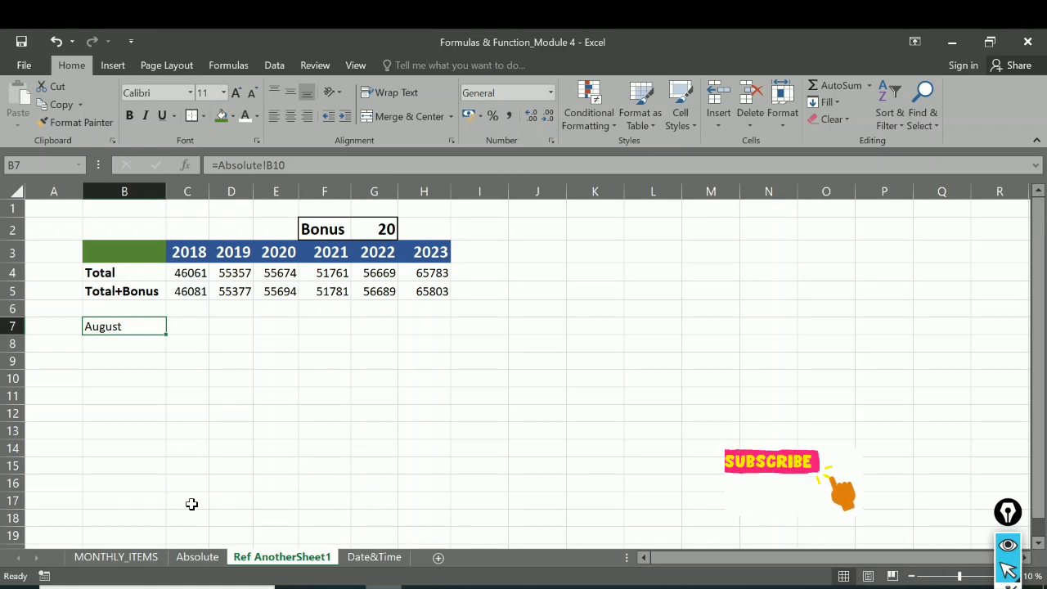
{"action": "left_click", "coordinate": [196, 558]}
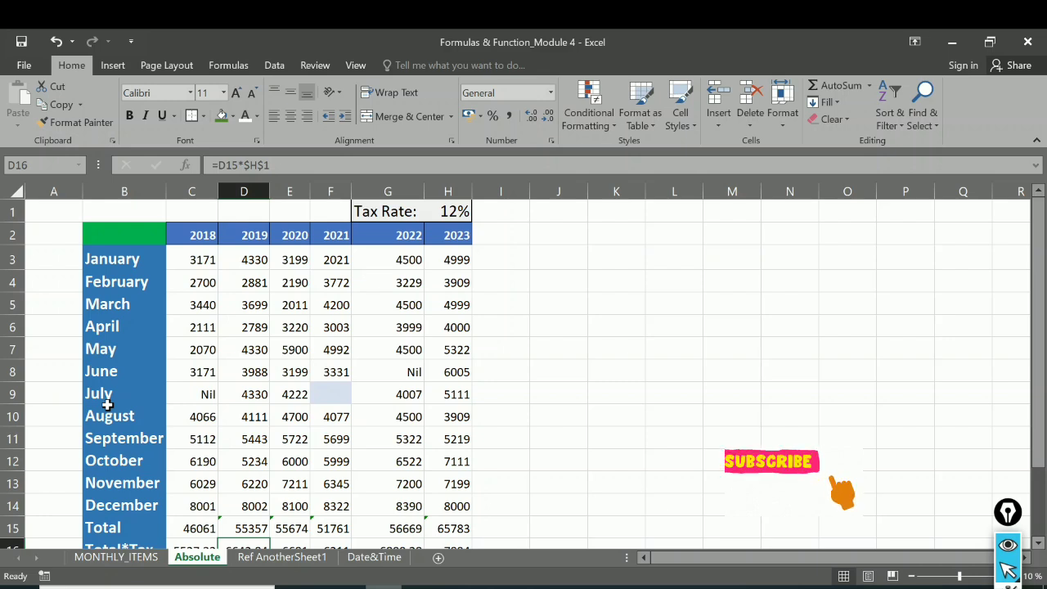
{"action": "left_click_drag", "start_coordinate": [106, 410], "coordinate": [245, 541]}
{"action": "left_click", "coordinate": [115, 439]}
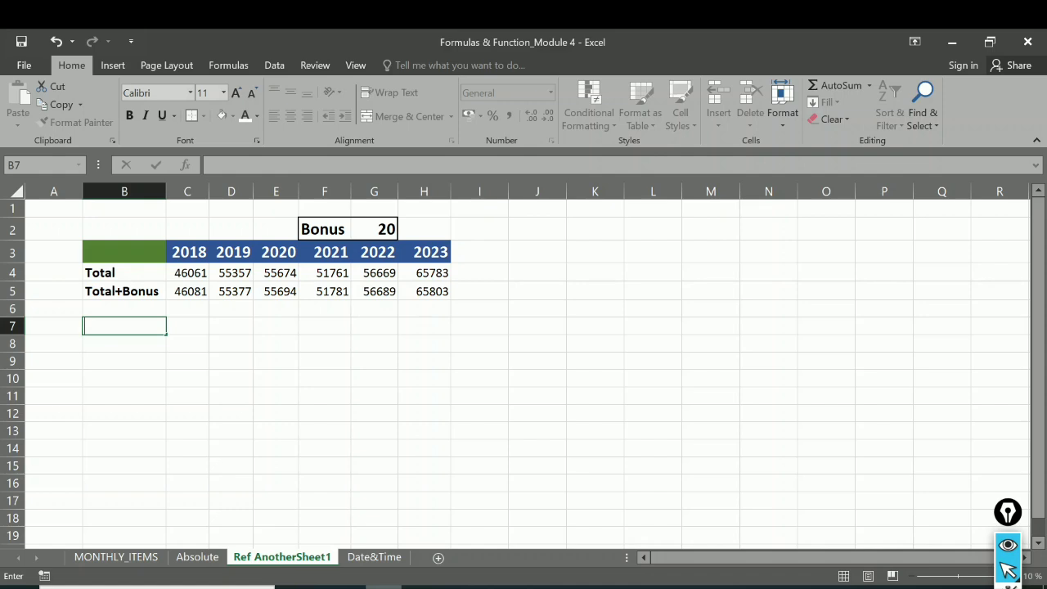
Step: Enter the reference to the Absolute sheet's August label in B7 again
{"action": "type", "text": "="}
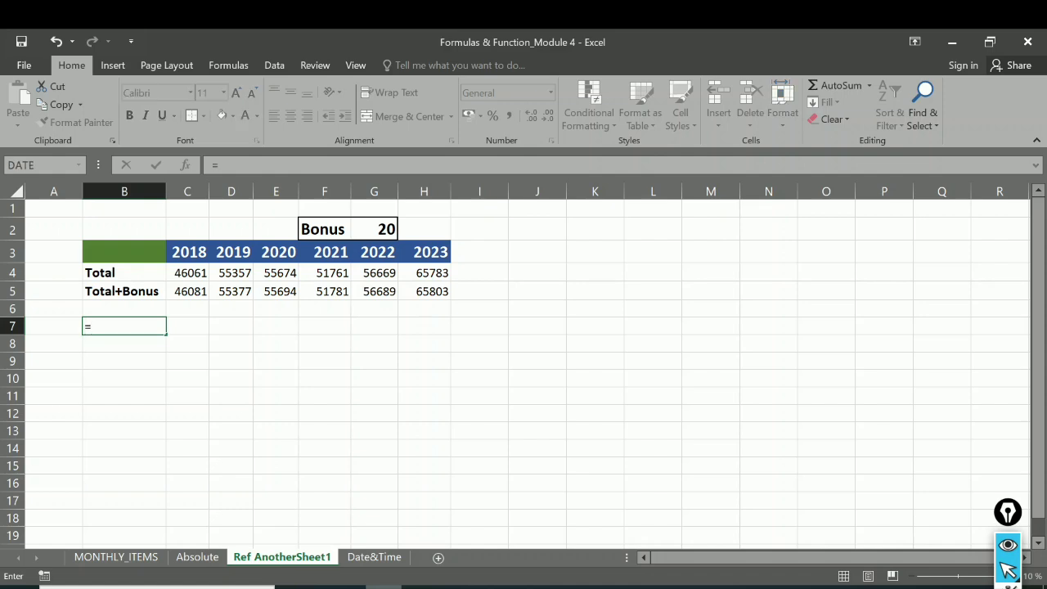
{"action": "left_click", "coordinate": [199, 557]}
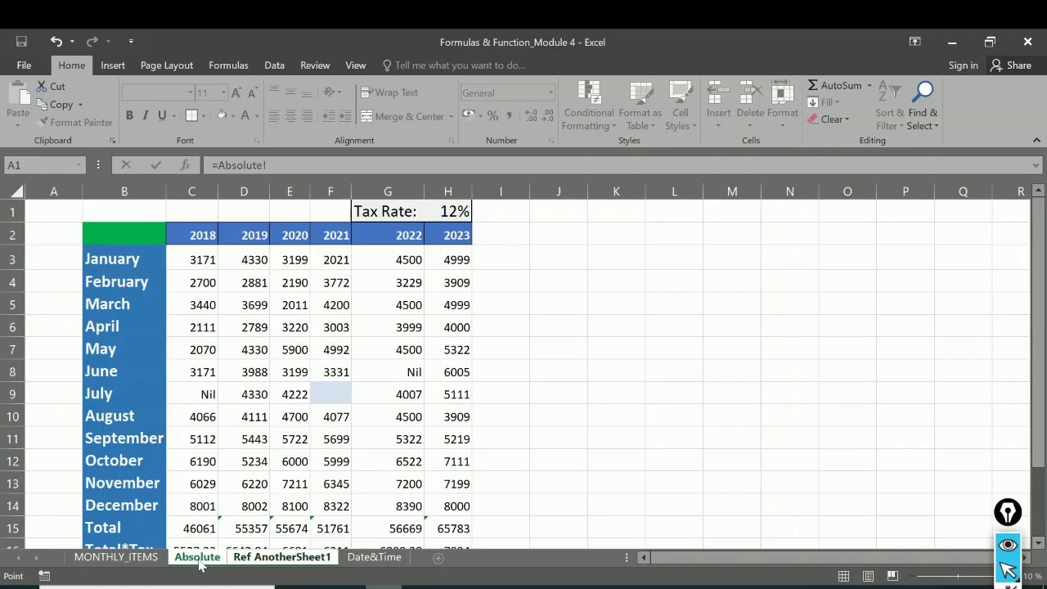
{"action": "left_click", "coordinate": [112, 414]}
{"action": "key", "text": "Return"}
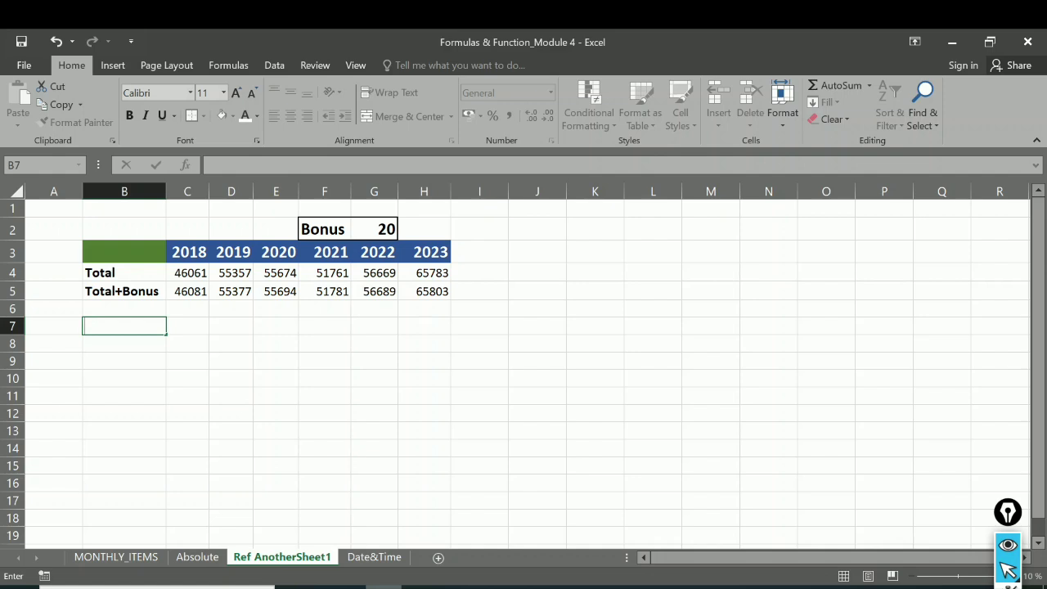
Step: Link B7 on Ref AnotherSheet1 to the August label with the formula =Absolute!B10
{"action": "type", "text": "="}
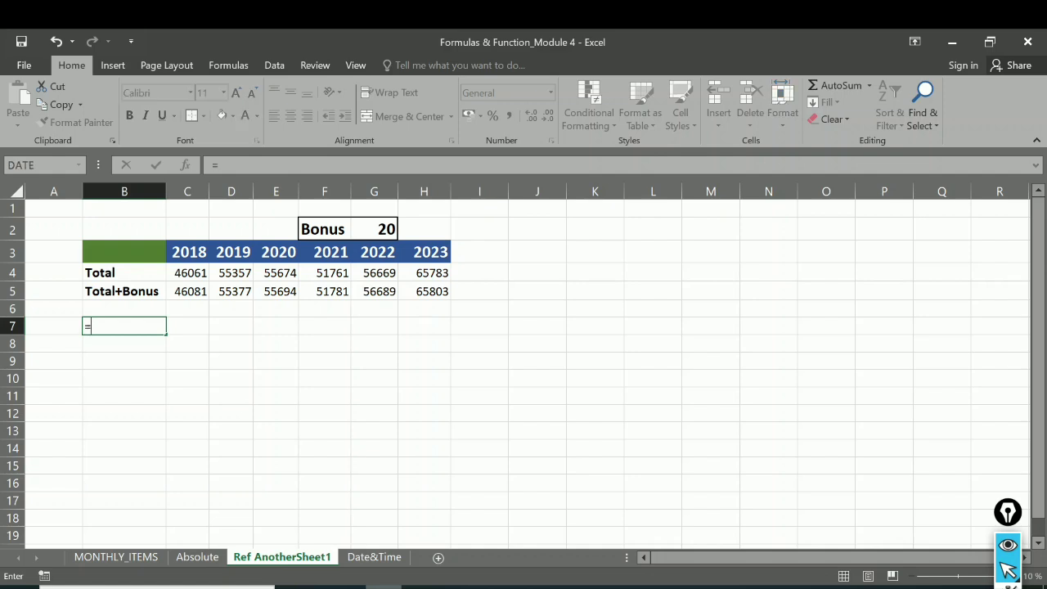
{"action": "left_click", "coordinate": [199, 559]}
{"action": "left_click", "coordinate": [112, 416]}
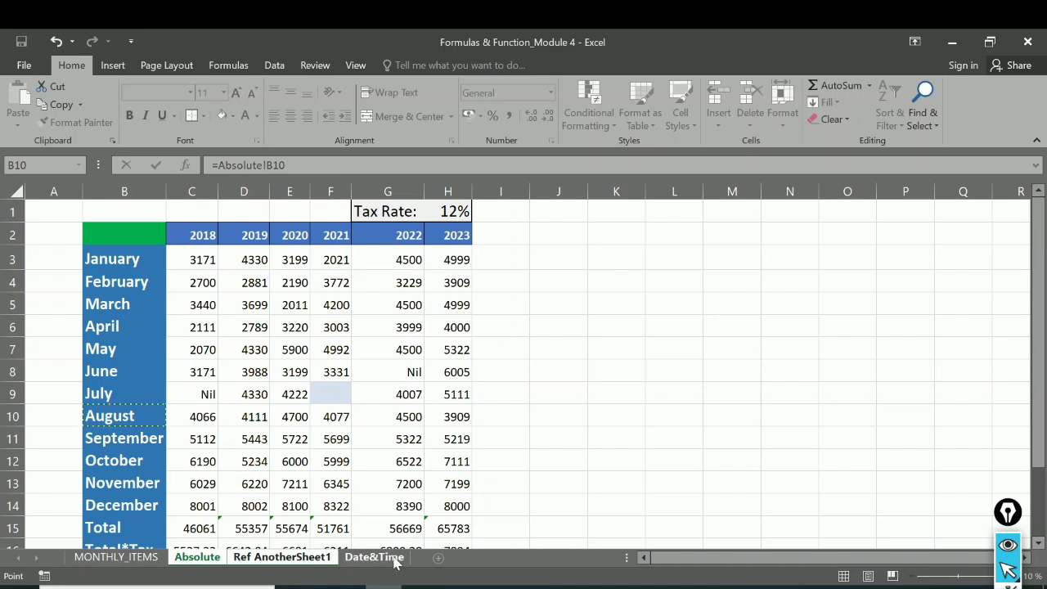
{"action": "key", "text": "Return"}
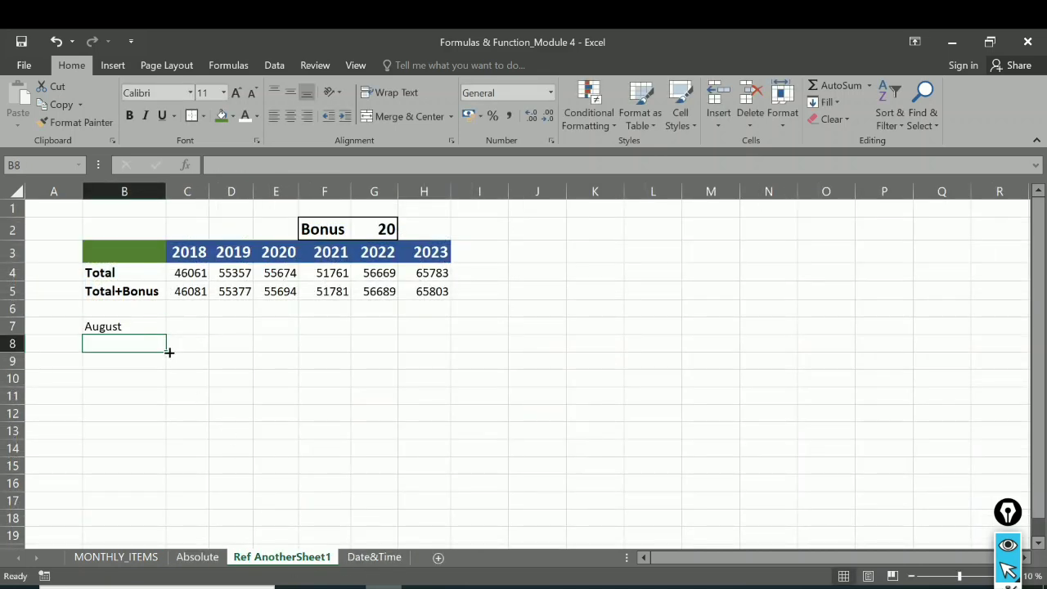
Step: Fill the B7 sheet reference across to H7 and down to row 12
{"action": "left_click", "coordinate": [126, 328]}
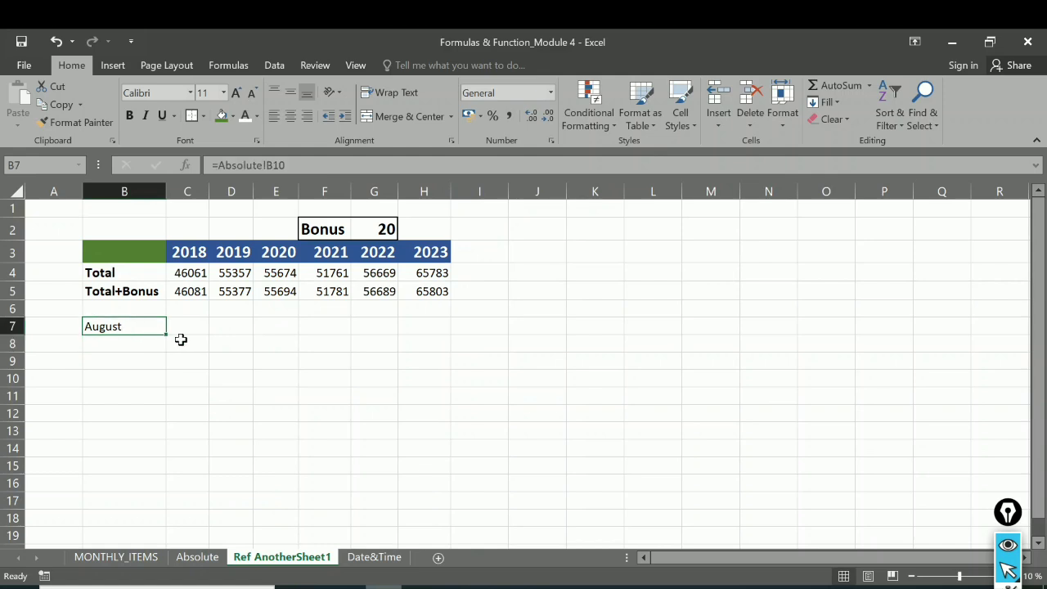
{"action": "left_click_drag", "start_coordinate": [166, 332], "coordinate": [435, 330]}
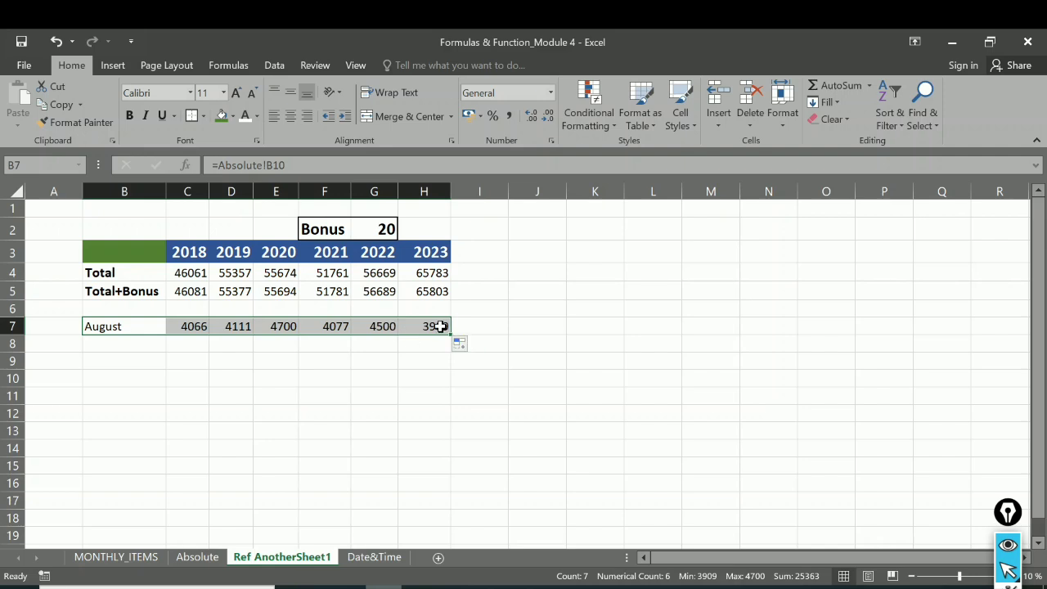
{"action": "left_click_drag", "start_coordinate": [452, 336], "coordinate": [451, 427]}
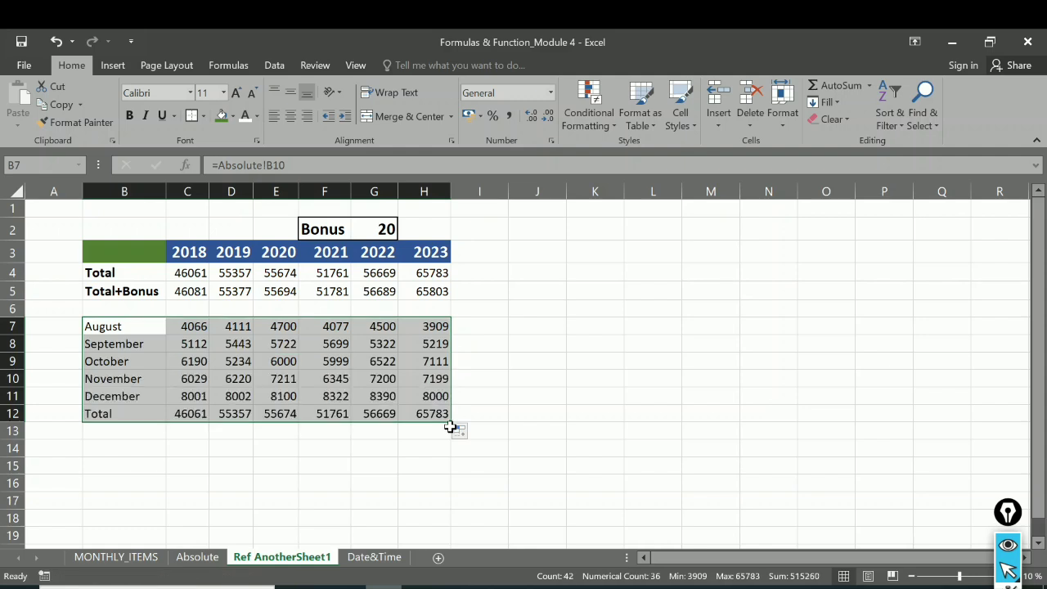
Step: Clear the linked Total row in B12:H12
{"action": "left_click", "coordinate": [95, 413]}
{"action": "left_click_drag", "start_coordinate": [96, 413], "coordinate": [446, 413]}
{"action": "key", "text": "Delete"}
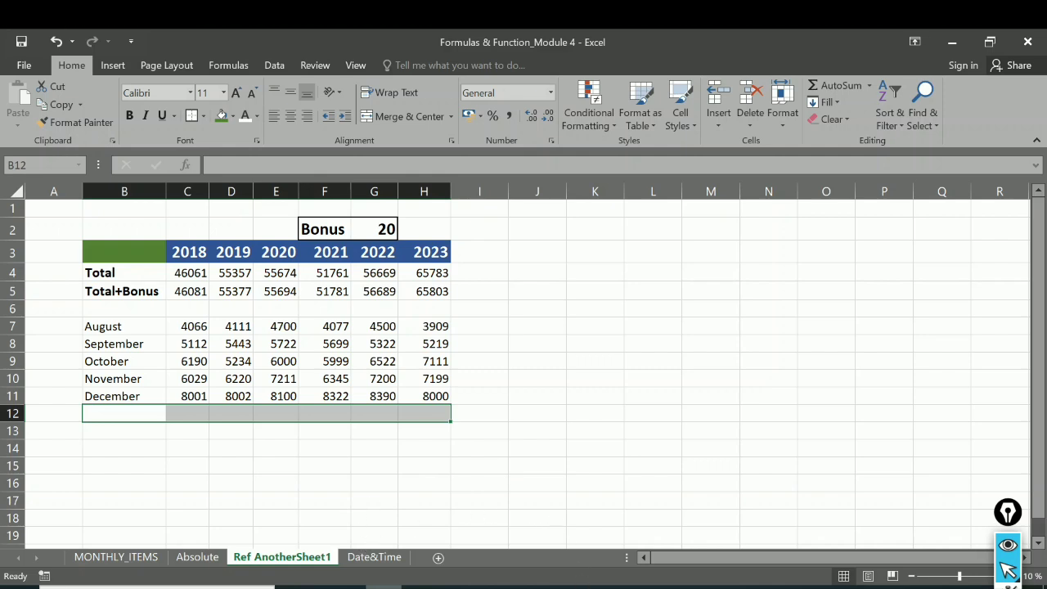
Step: Switch to the Formulas & Function_Module 4 document in Word to read Problem 4
{"action": "key", "text": "alt+Tab"}
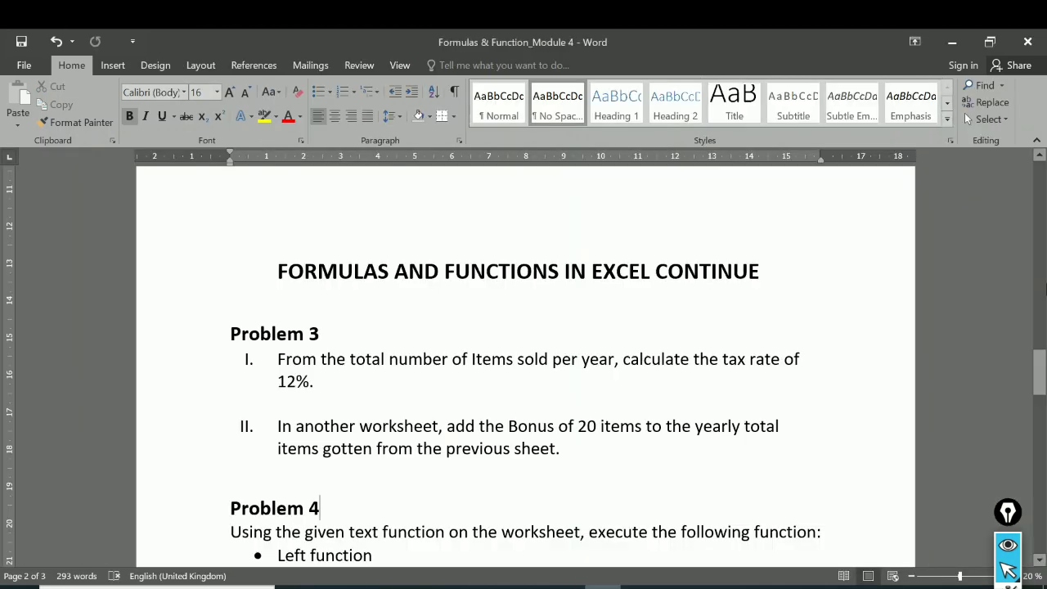